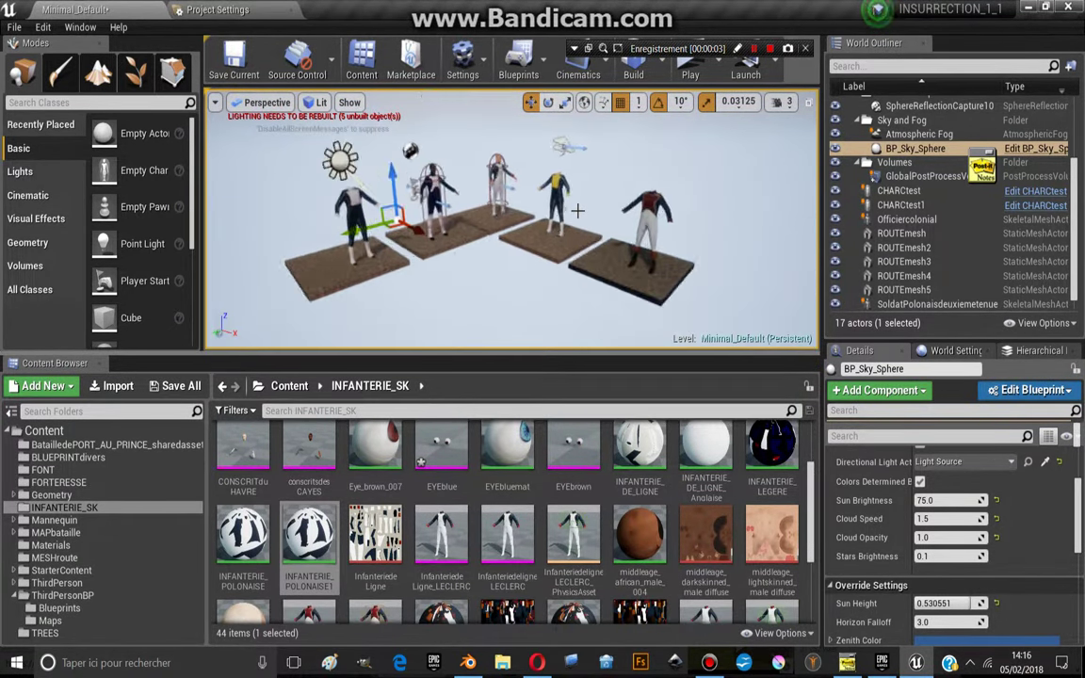
- Orbit the level and briefly check the Blender reference scene before returning to Unreal
left_click_drag(577, 211, 527, 253)
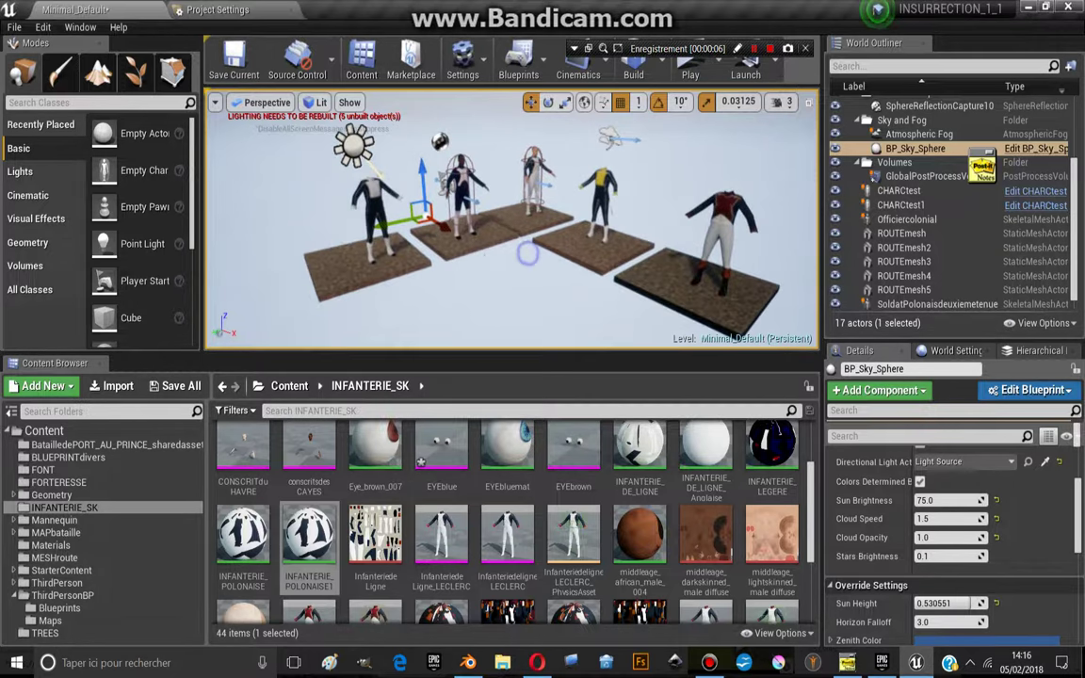
scroll(686, 527, "down", 1)
scroll(686, 589, "down", 2)
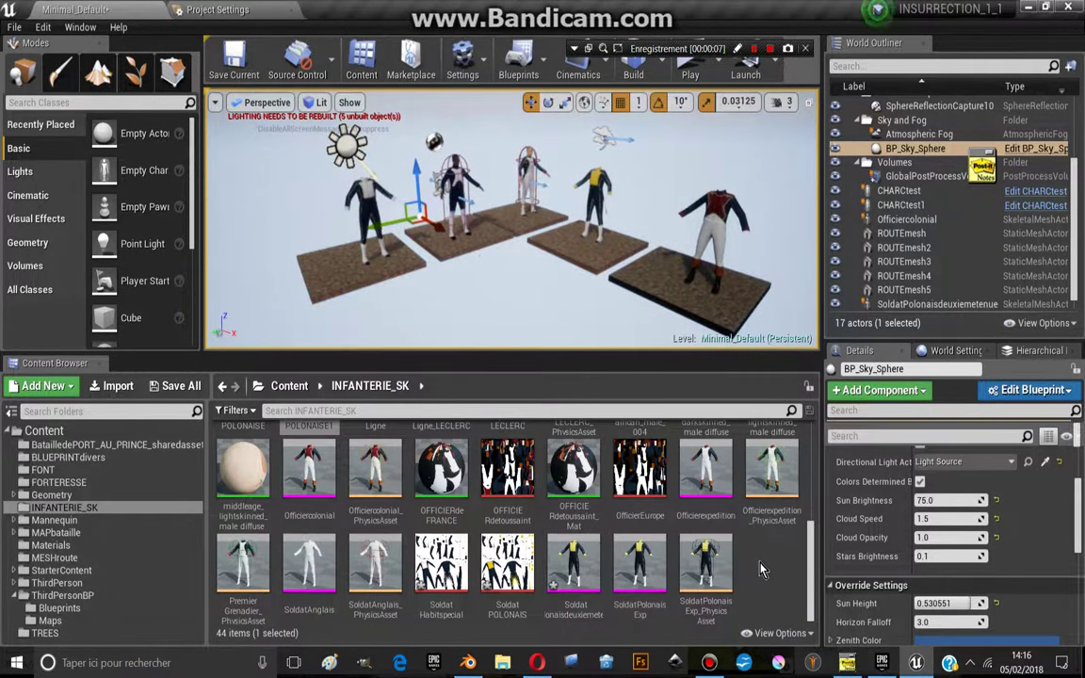
key("alt+Tab")
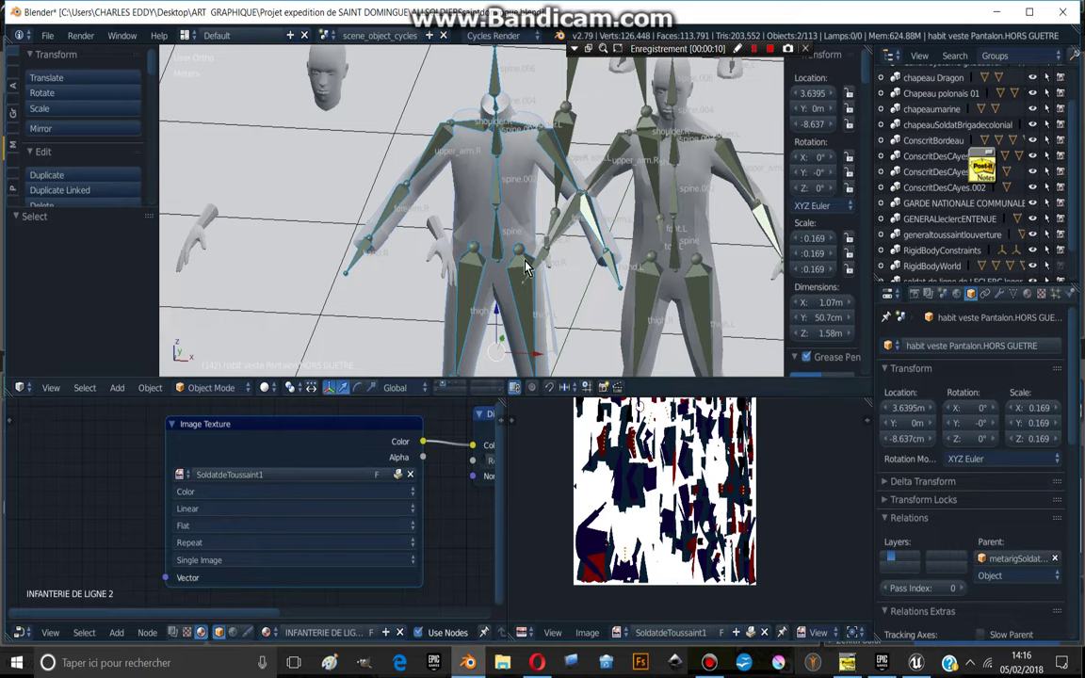
scroll(527, 258, "down", 3)
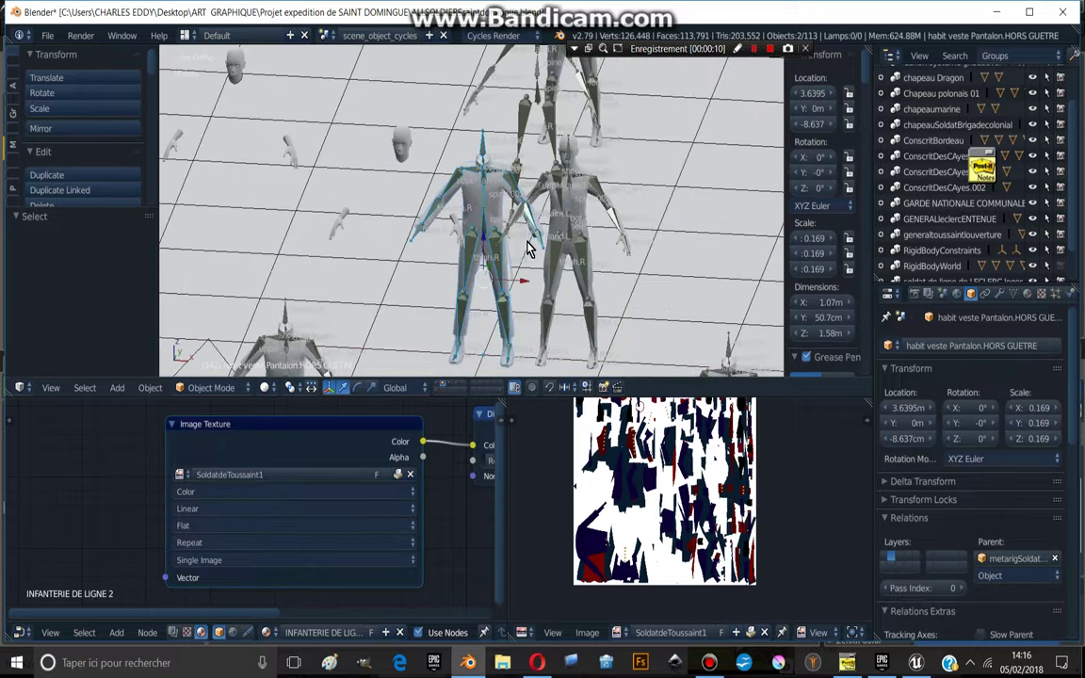
left_click(918, 667)
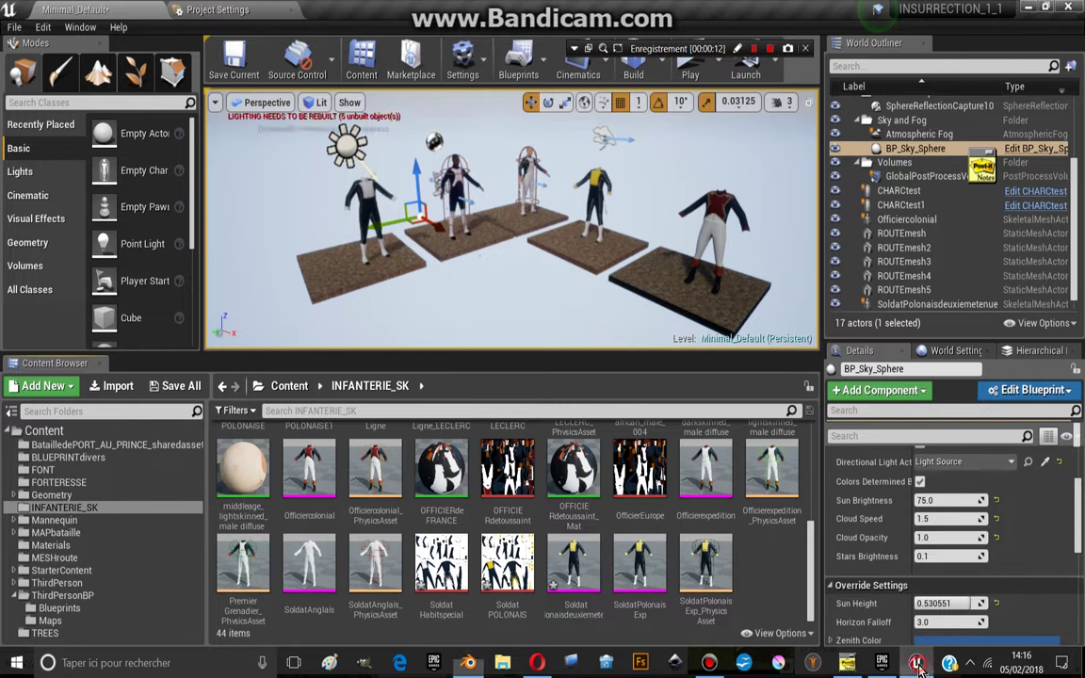
- Import the SoldatArméeColonial model and SoldatdeToussaint1 texture files together
left_click(121, 394)
scroll(432, 339, "down", 5)
scroll(565, 386, "down", 1)
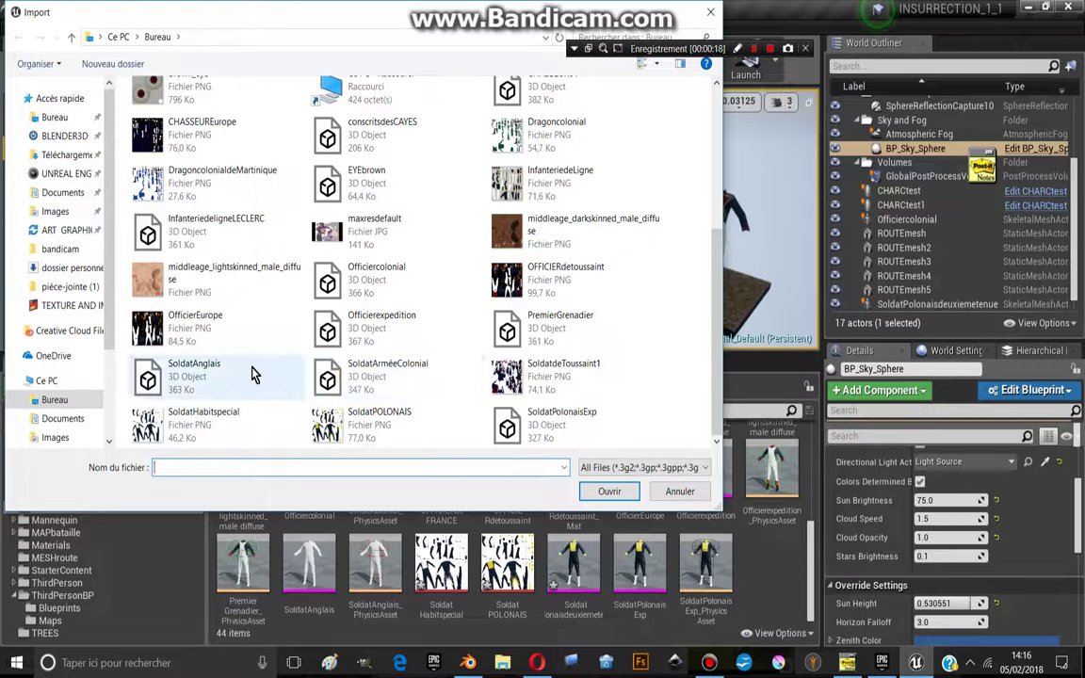
left_click(363, 372)
left_click(522, 378, "ctrl")
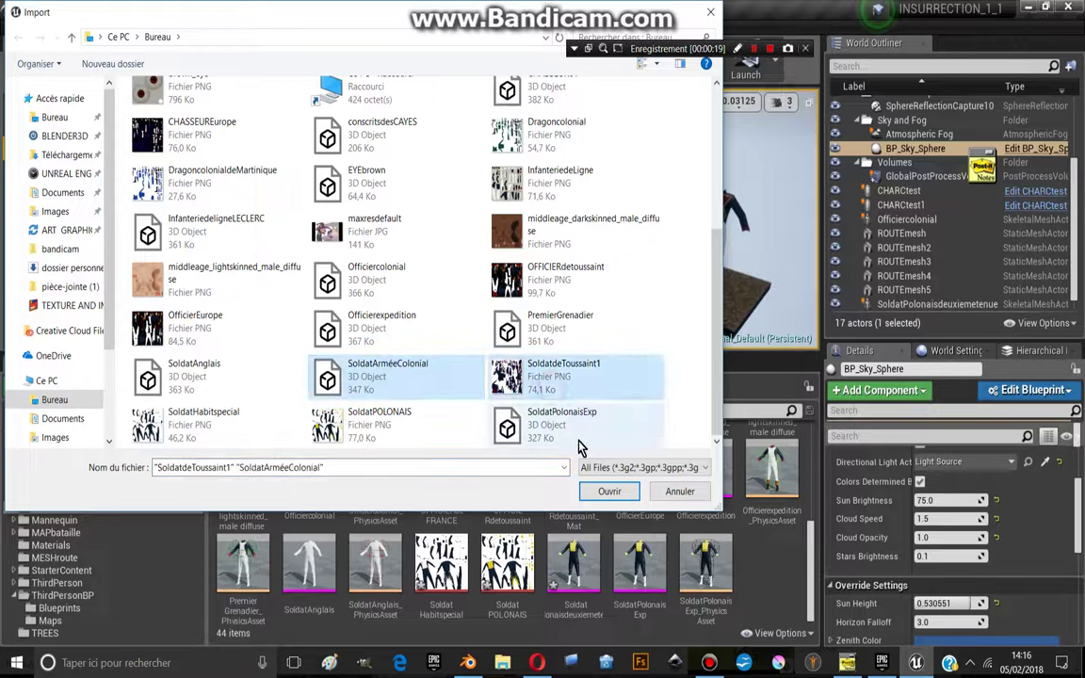
left_click(609, 492)
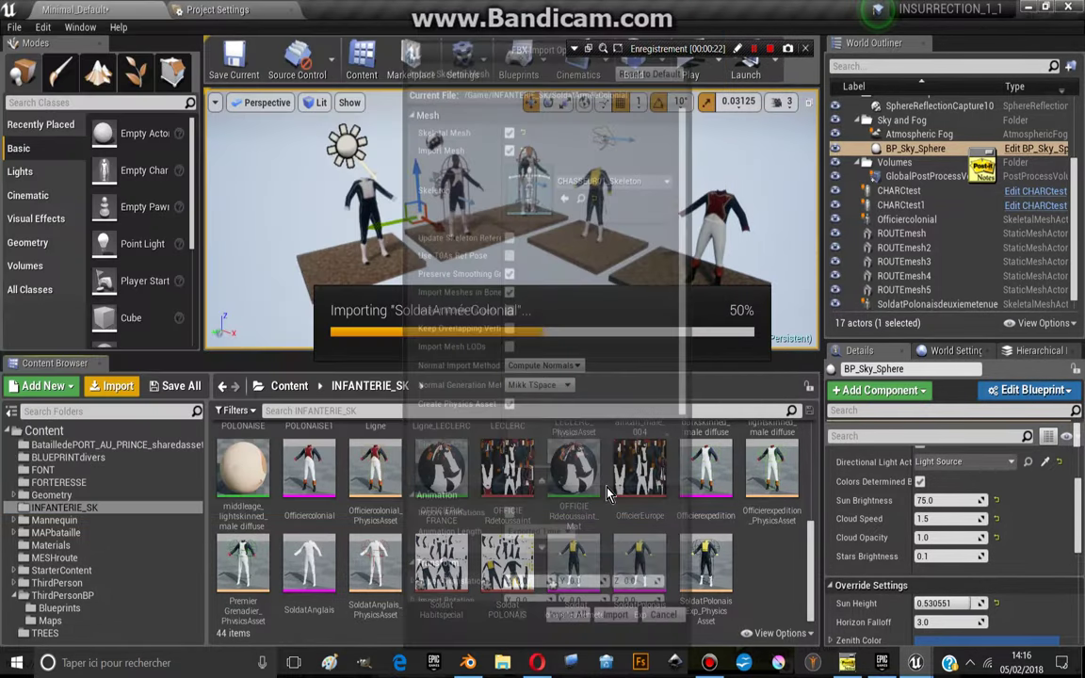
- Accept the mesh import options, agree to merge meshes, and dismiss every failed-merge warning
left_click(566, 622)
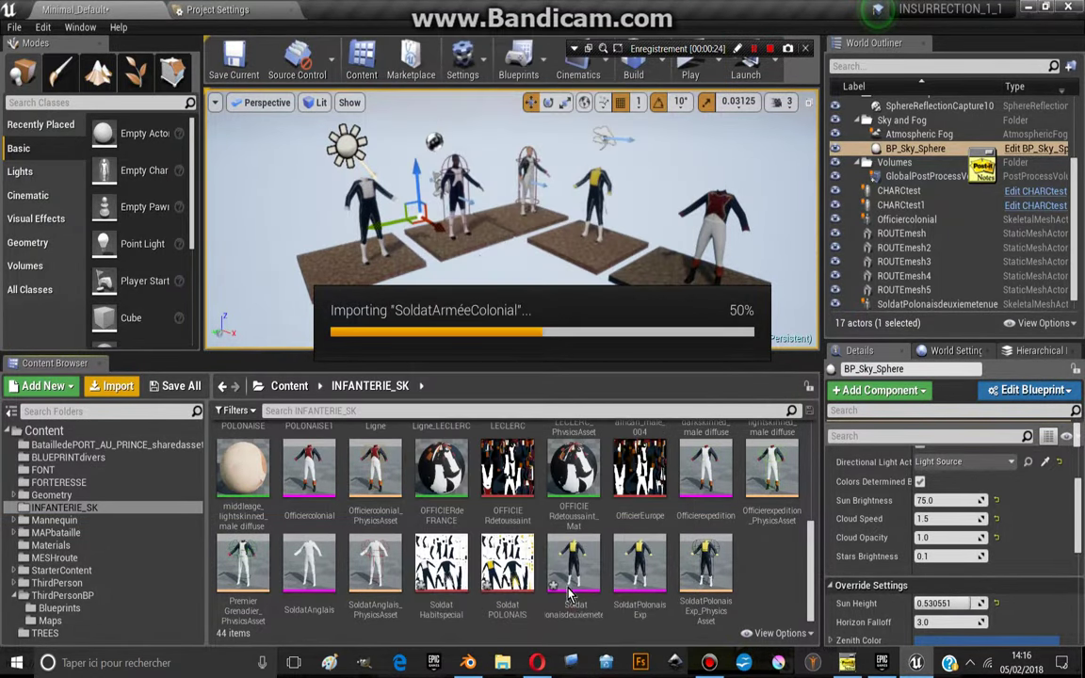
left_click(584, 418)
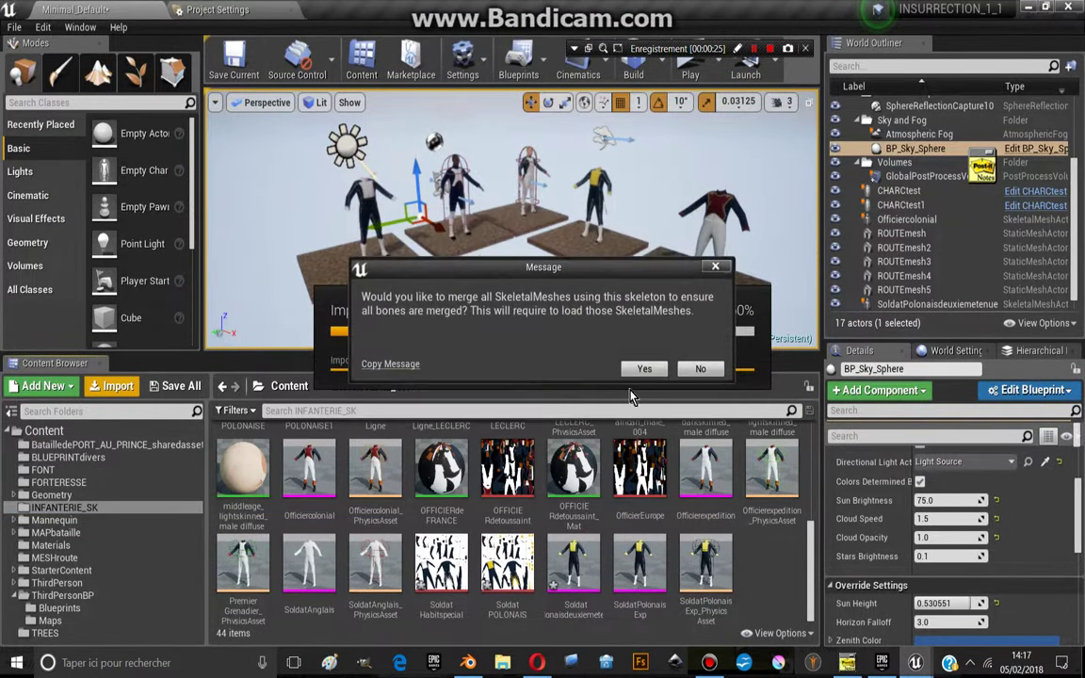
left_click(637, 377)
left_click(627, 361)
left_click(655, 359)
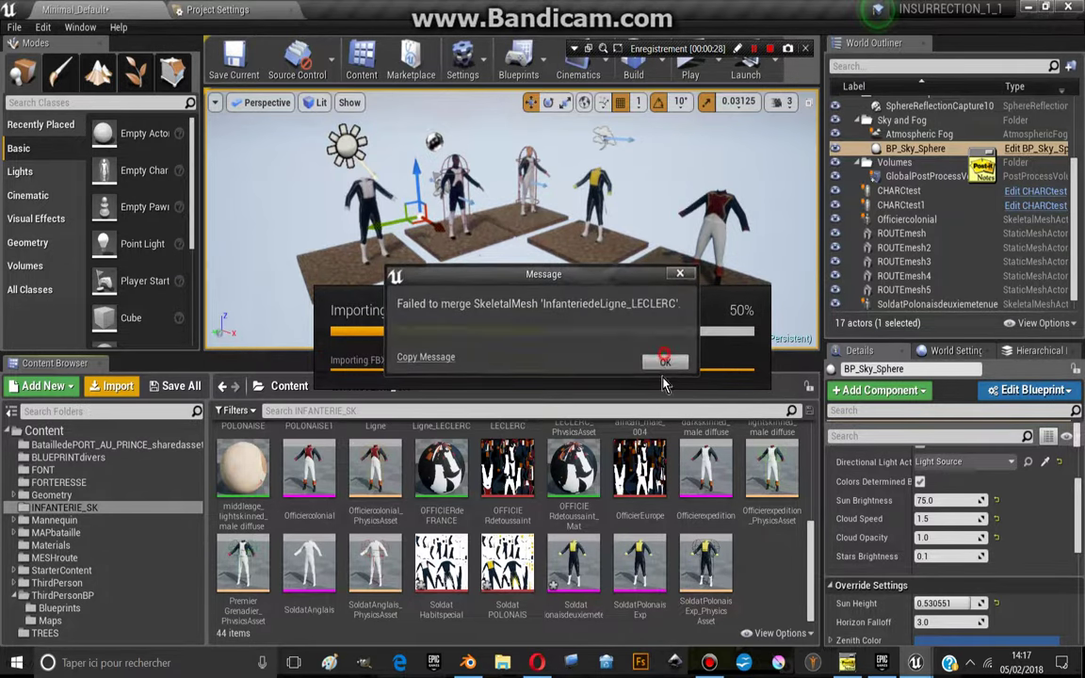
left_click(654, 360)
left_click(654, 362)
left_click(633, 360)
left_click(652, 361)
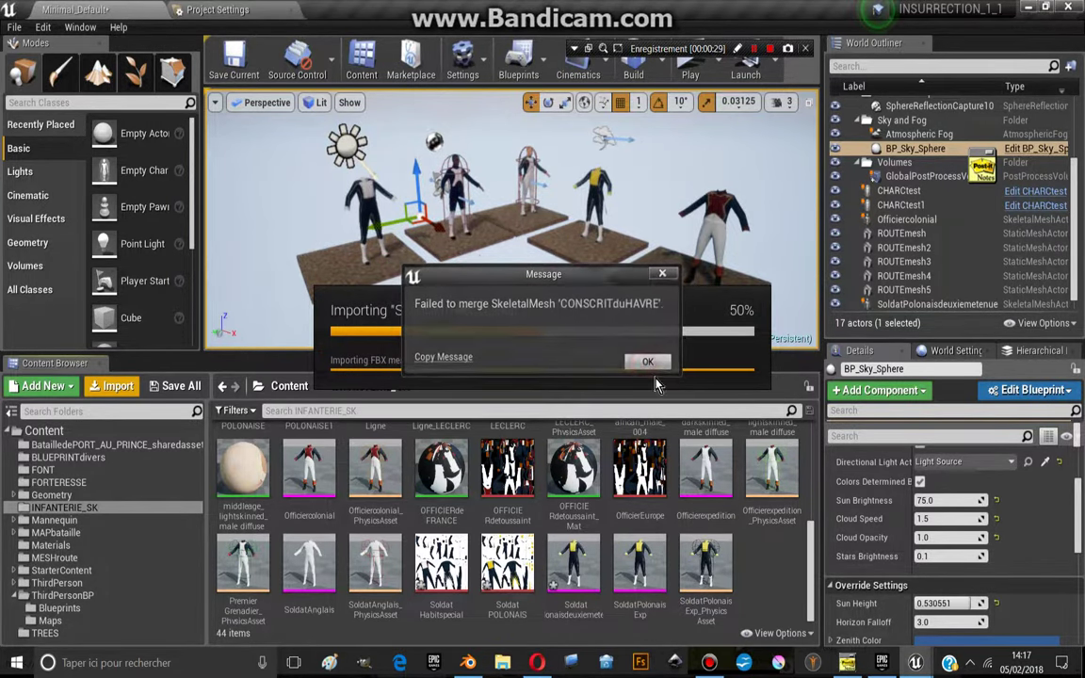
left_click(652, 363)
left_click(642, 360)
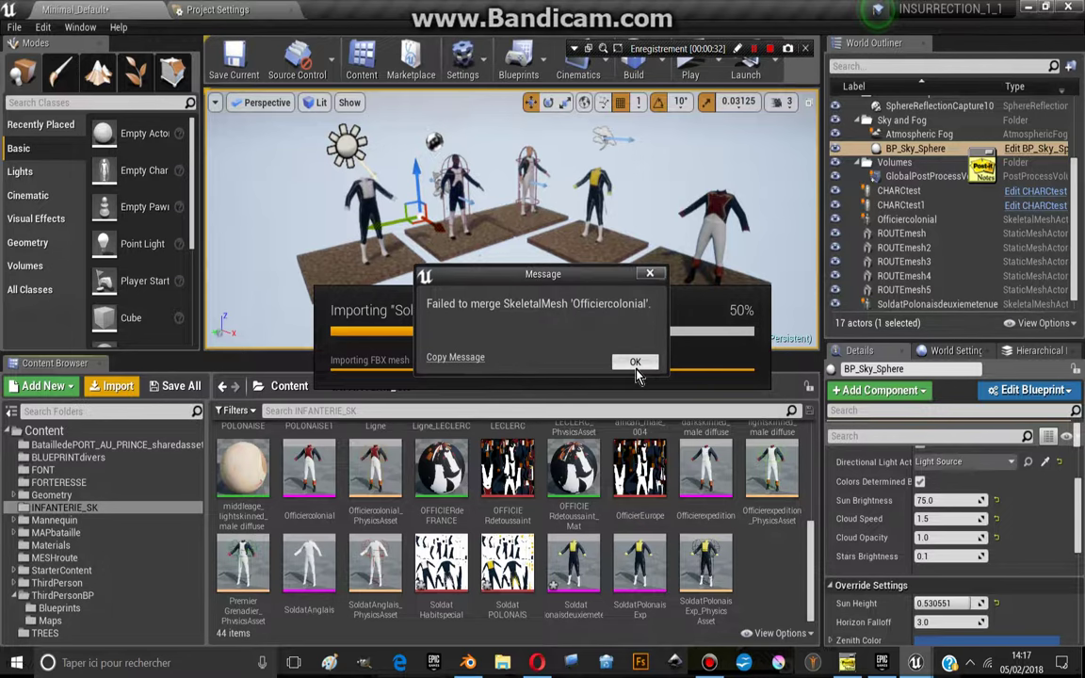
left_click(641, 360)
left_click(642, 361)
left_click(645, 361)
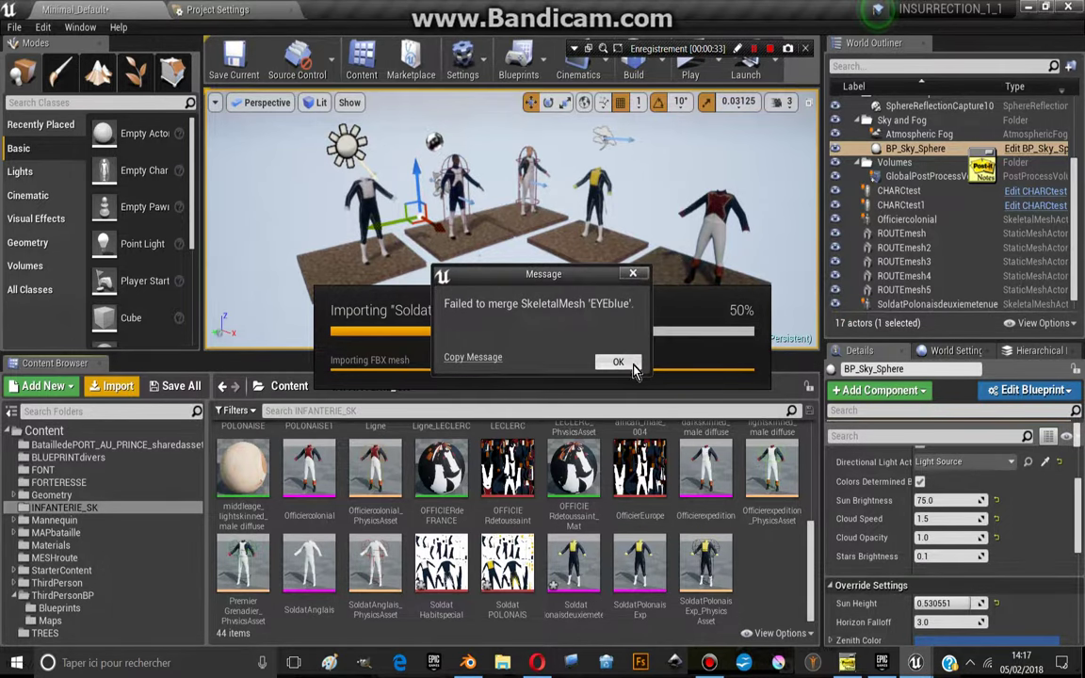
left_click(620, 361)
left_click(669, 366)
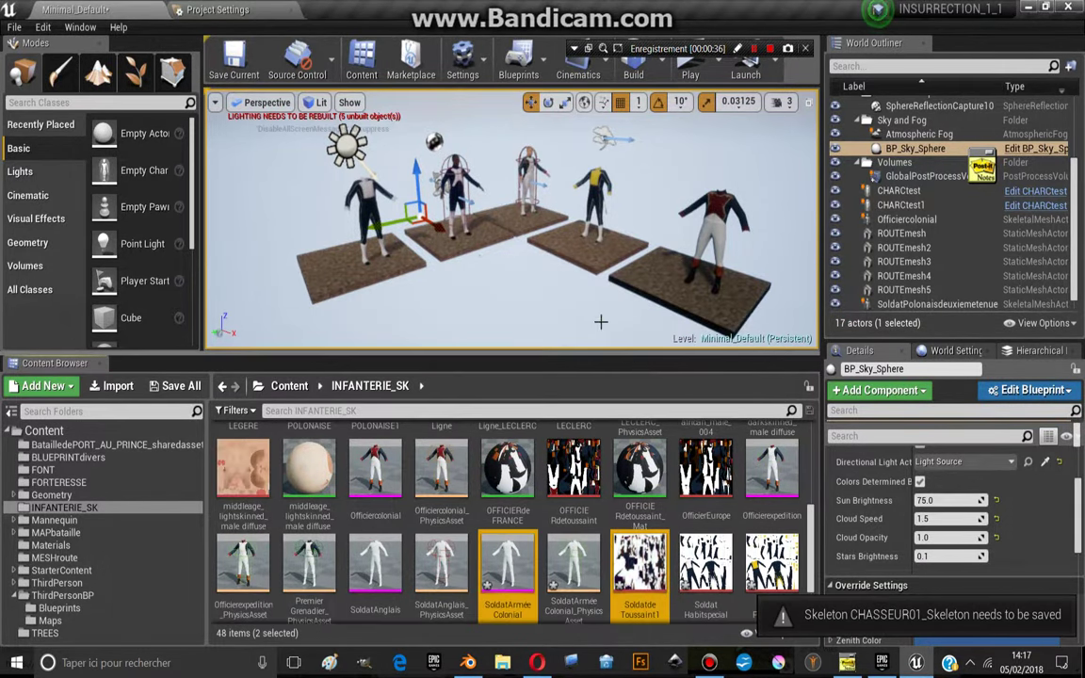
- Duplicate platform ROUTEmesh5 as ROUTEmesh6 further left and stand the SoldatArméeColonial soldier on it
left_click_drag(514, 280, 452, 281)
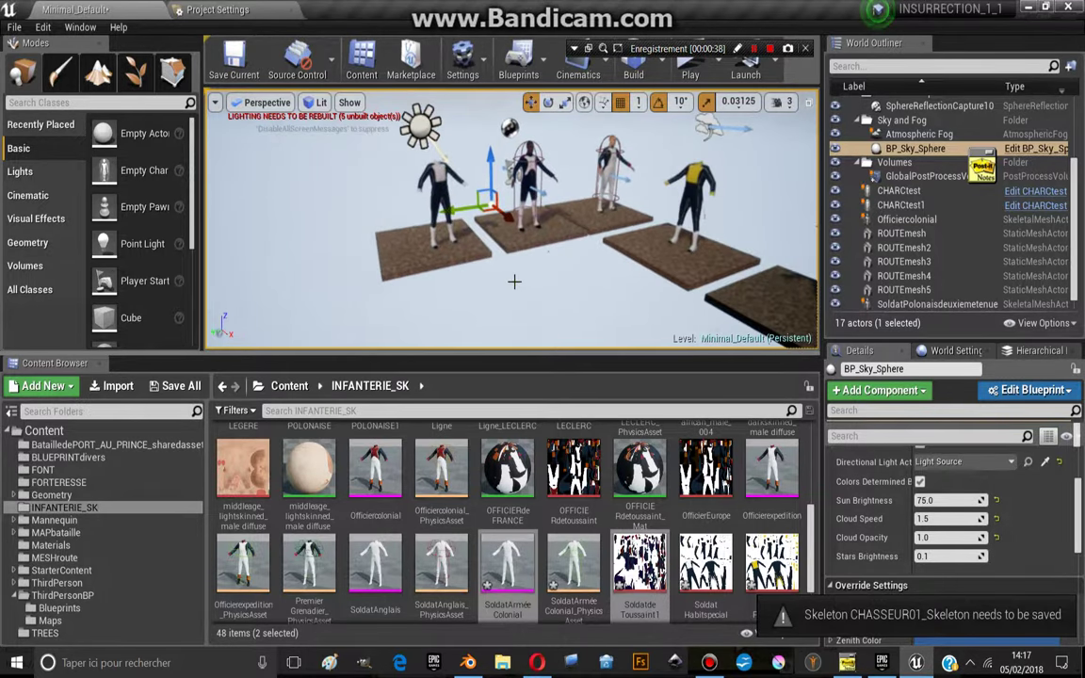
left_click(486, 231)
key("f")
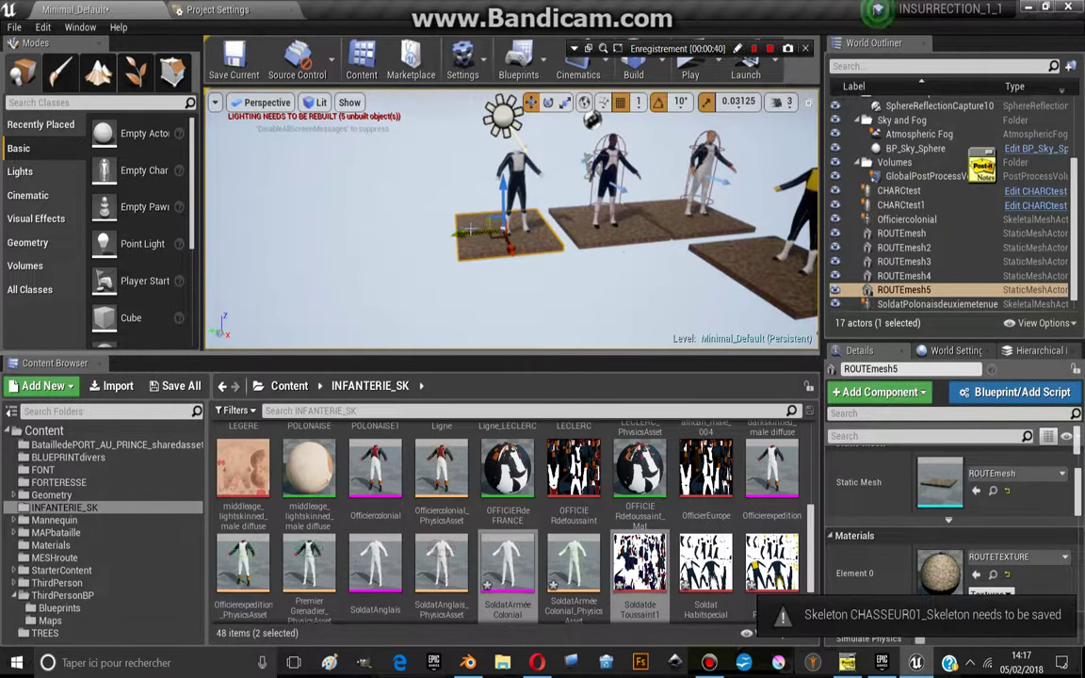
mouse_move(468, 229)
left_mouse_down()
mouse_move(477, 228)
mouse_move(352, 241)
left_mouse_up()
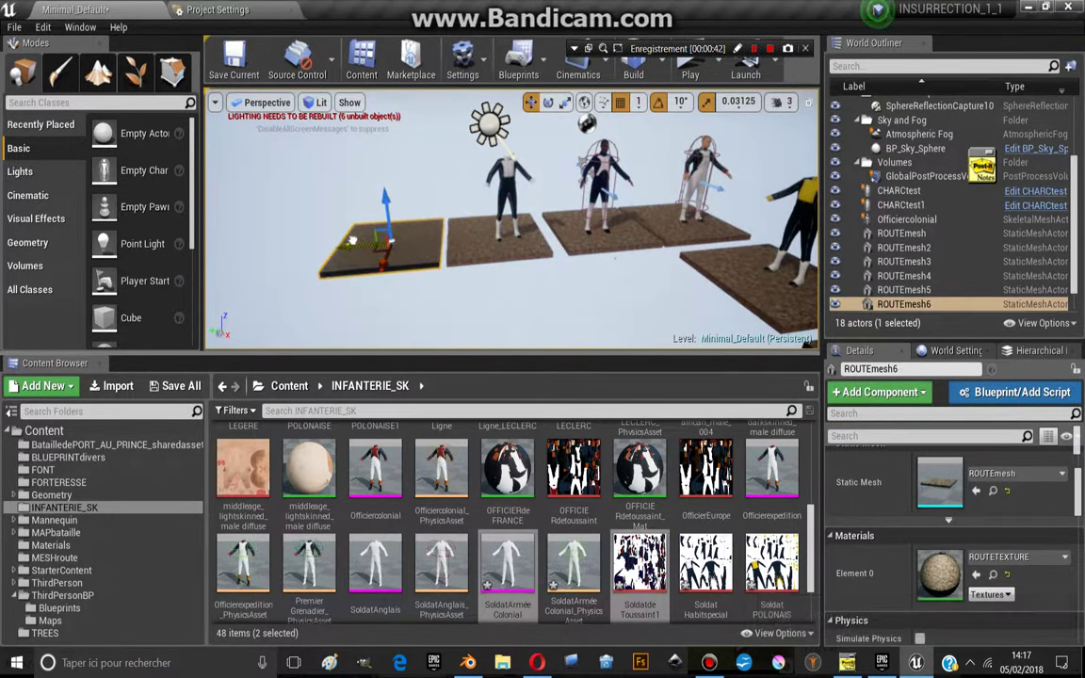
key("f")
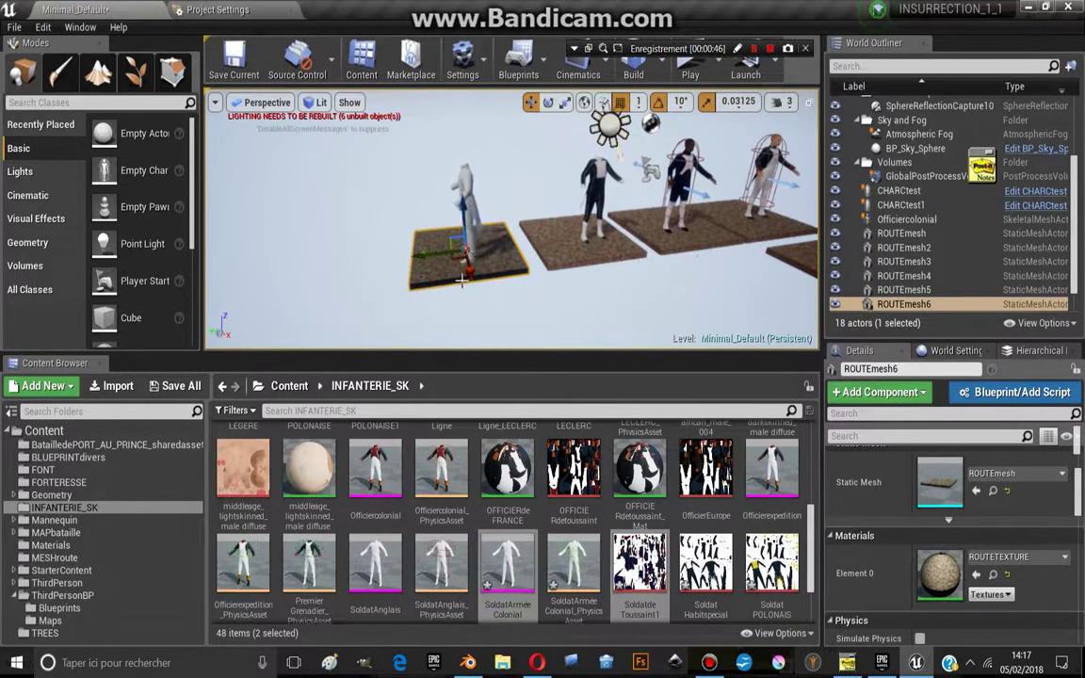
left_click_drag(507, 565, 462, 281)
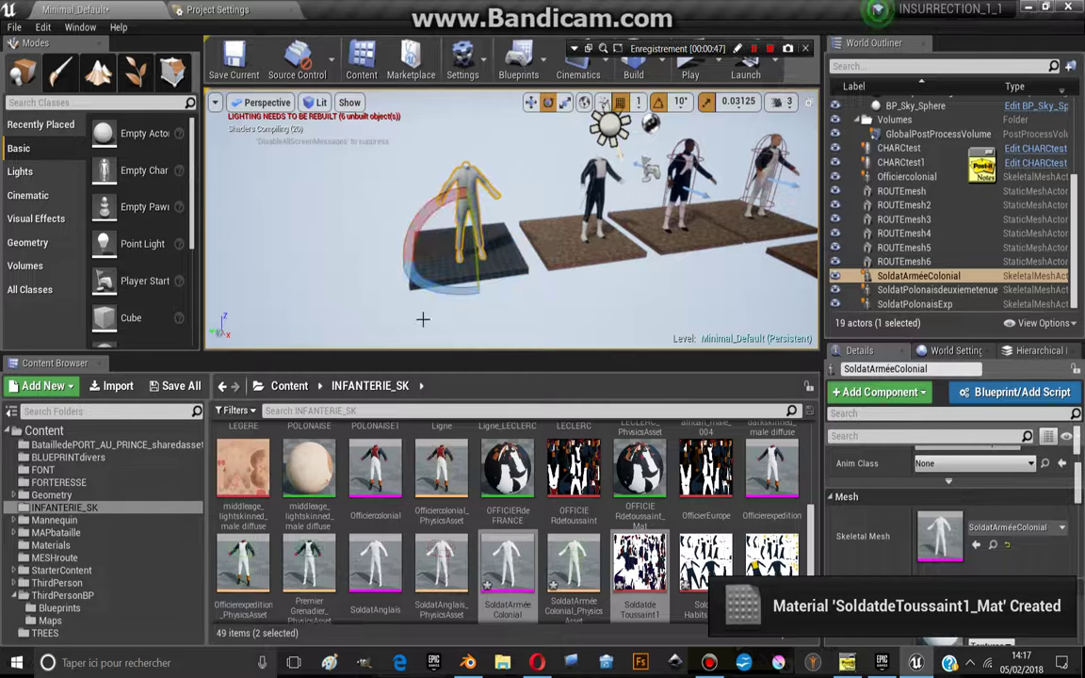
- Scroll the Content Browser to the INFANTERIE_DE_LIGNE_2 material and select it
scroll(678, 514, "down", 2)
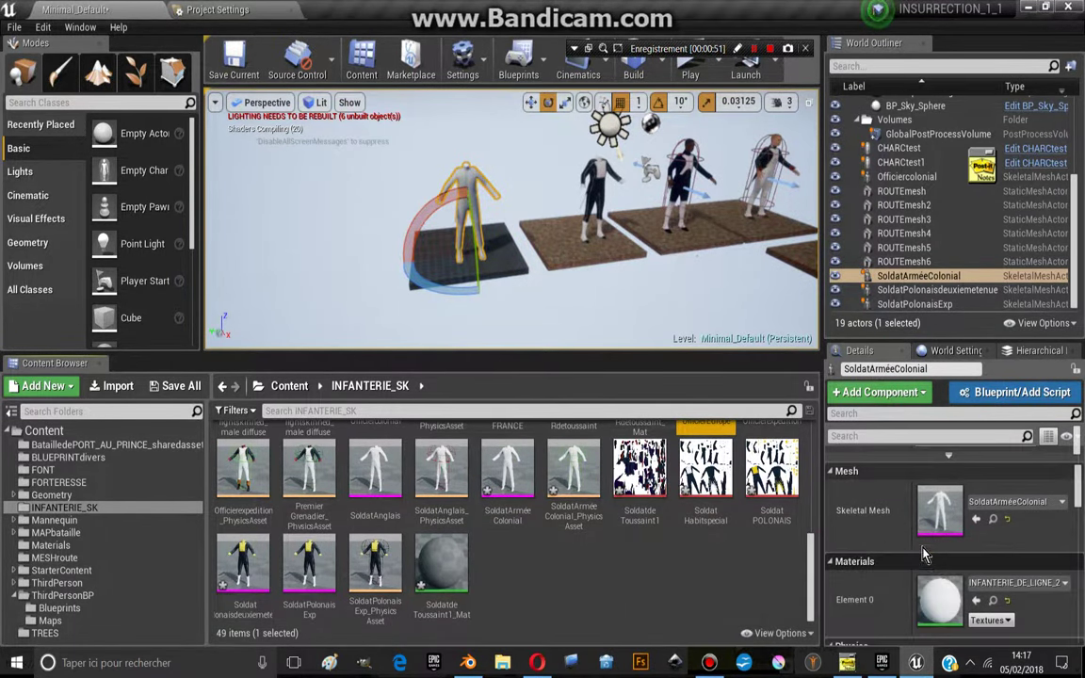
scroll(649, 545, "up", 1)
scroll(649, 544, "up", 1)
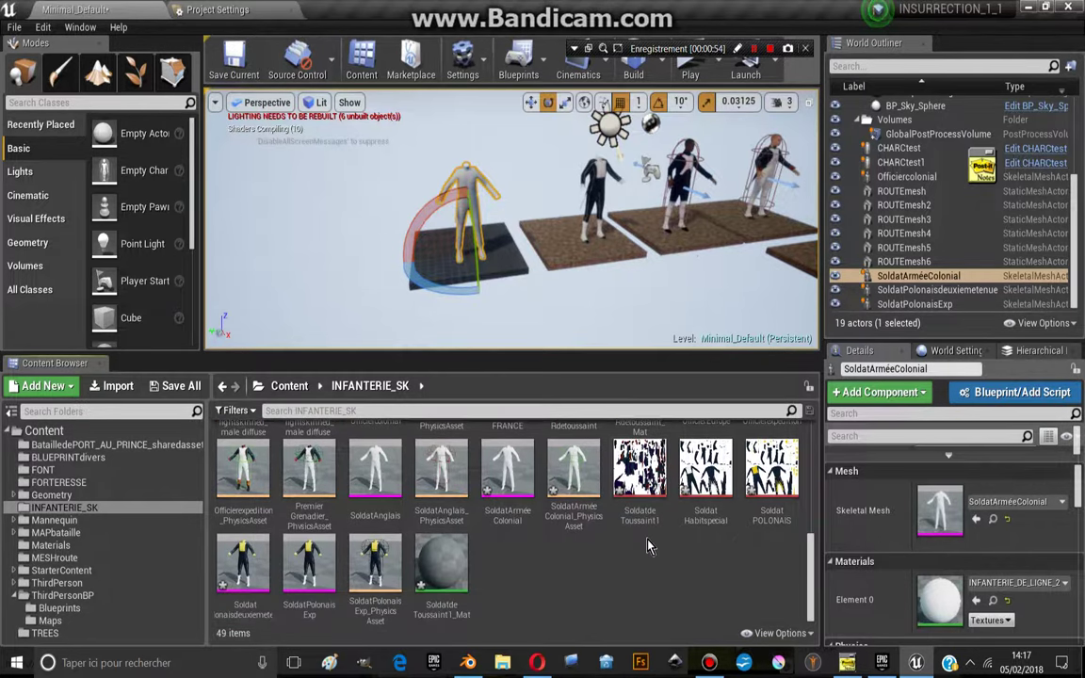
scroll(649, 544, "up", 1)
scroll(650, 542, "up", 1)
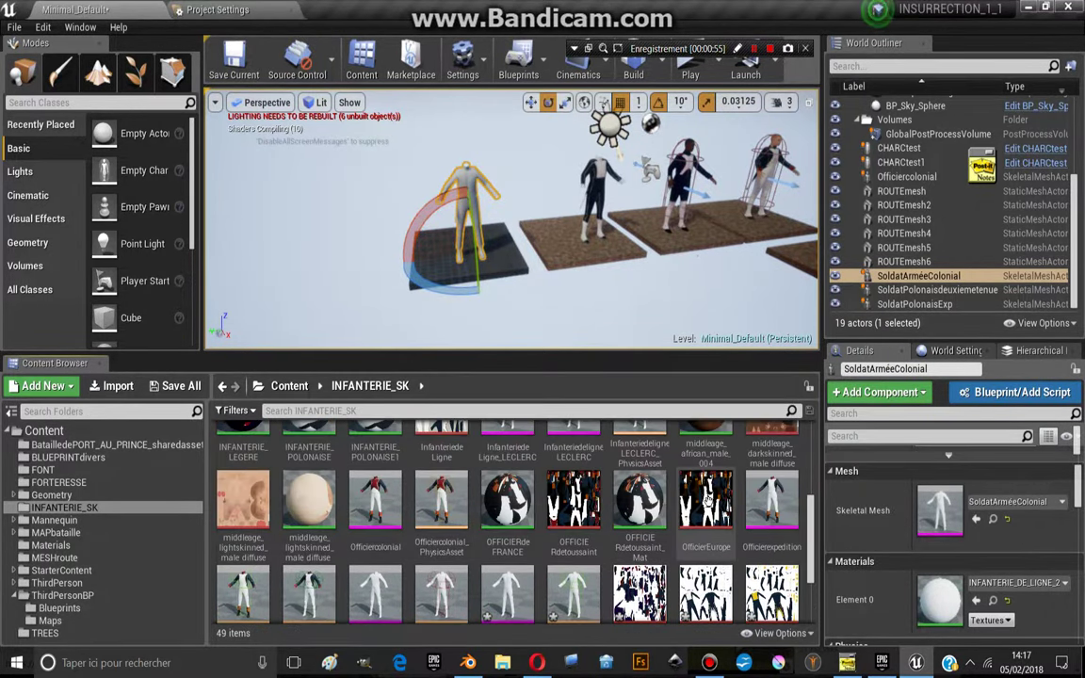
scroll(688, 528, "up", 1)
scroll(733, 512, "up", 1)
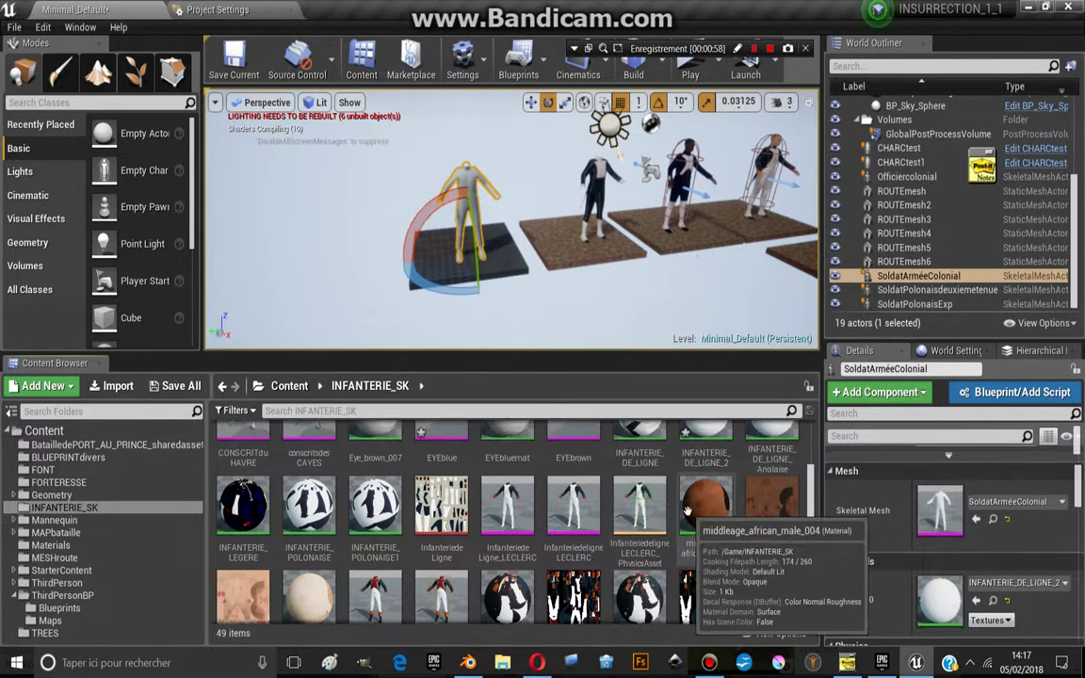
scroll(749, 495, "up", 1)
scroll(749, 495, "up", 1)
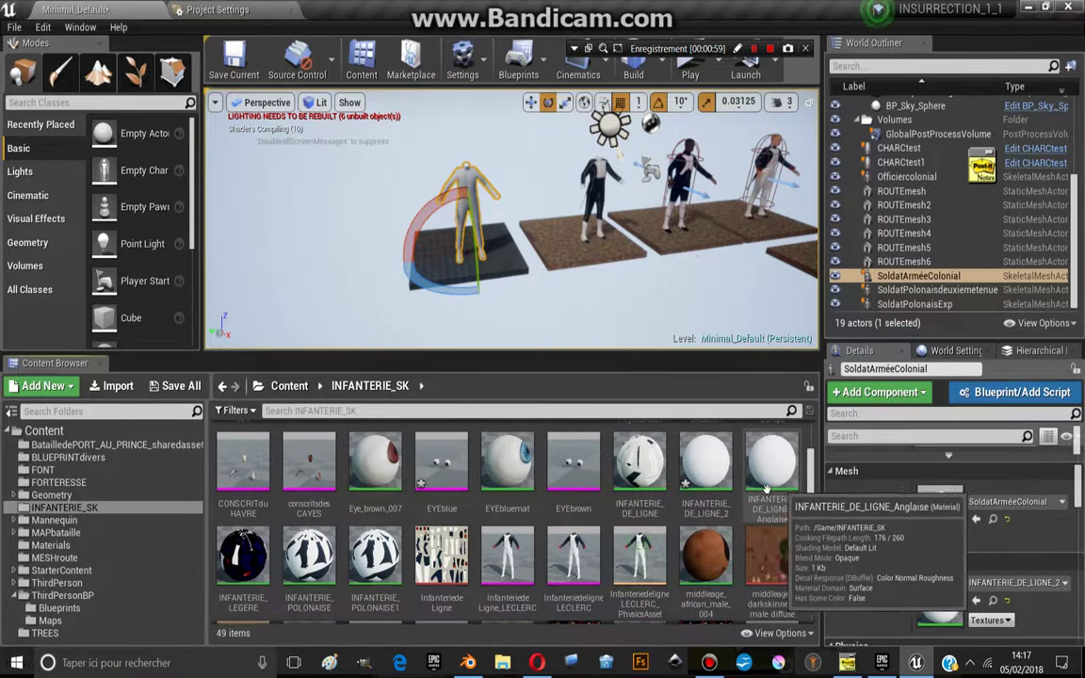
left_click(709, 476)
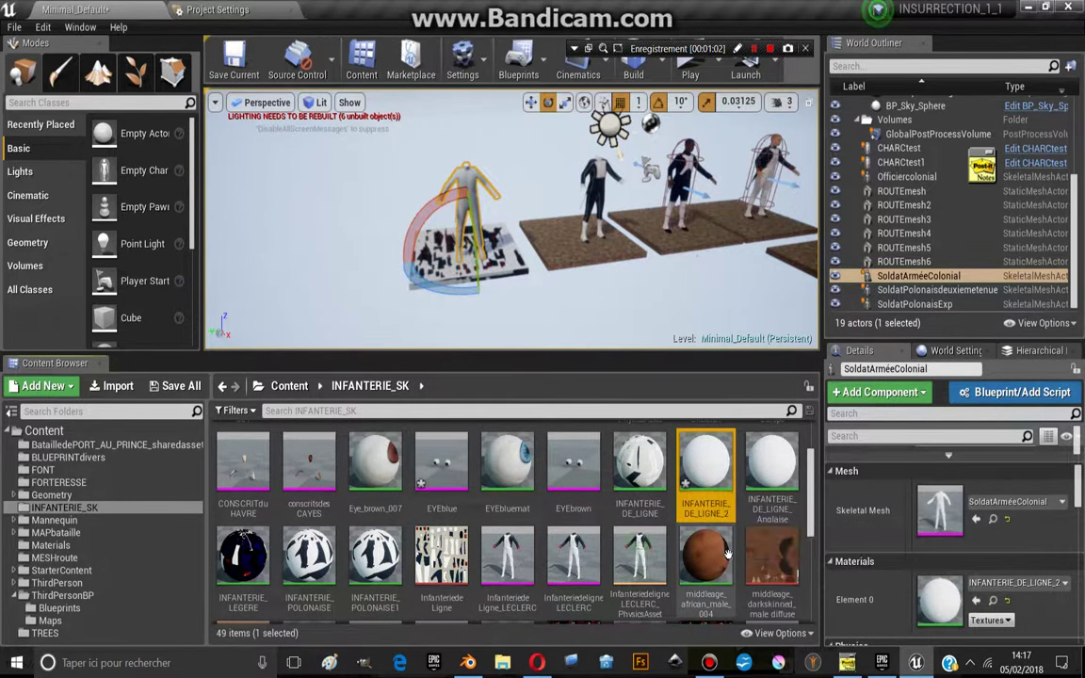
- Restore ROUTEmesh6's ROUTETEXTURE material, then select the SoldatArméeColonial soldier
left_click(517, 256)
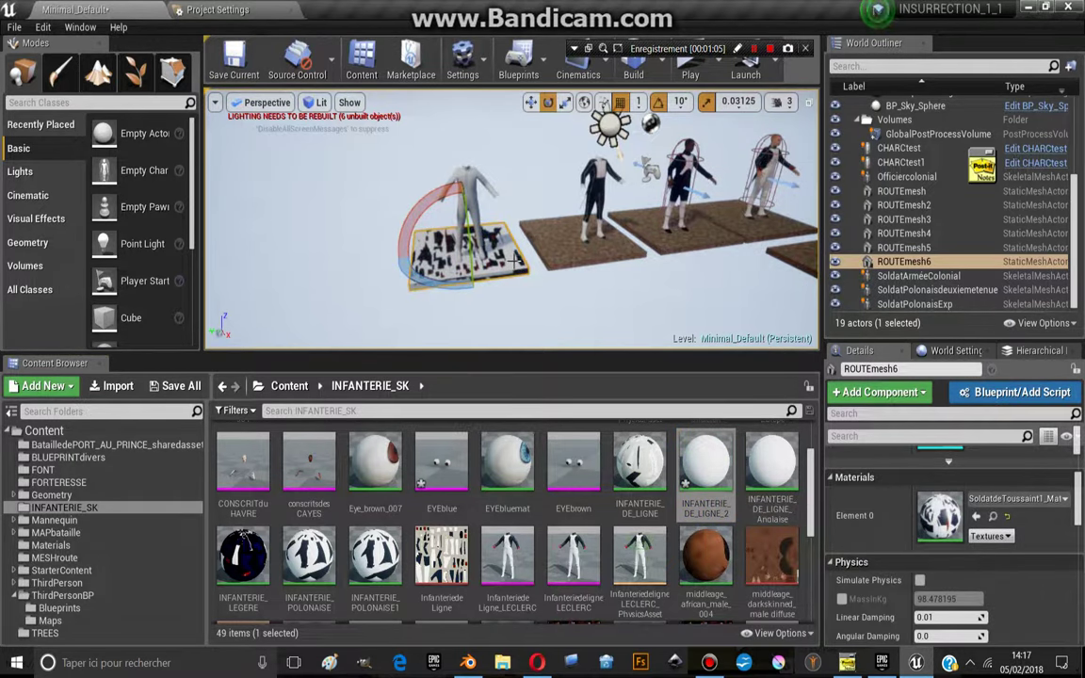
left_click(1001, 509)
left_click(876, 283)
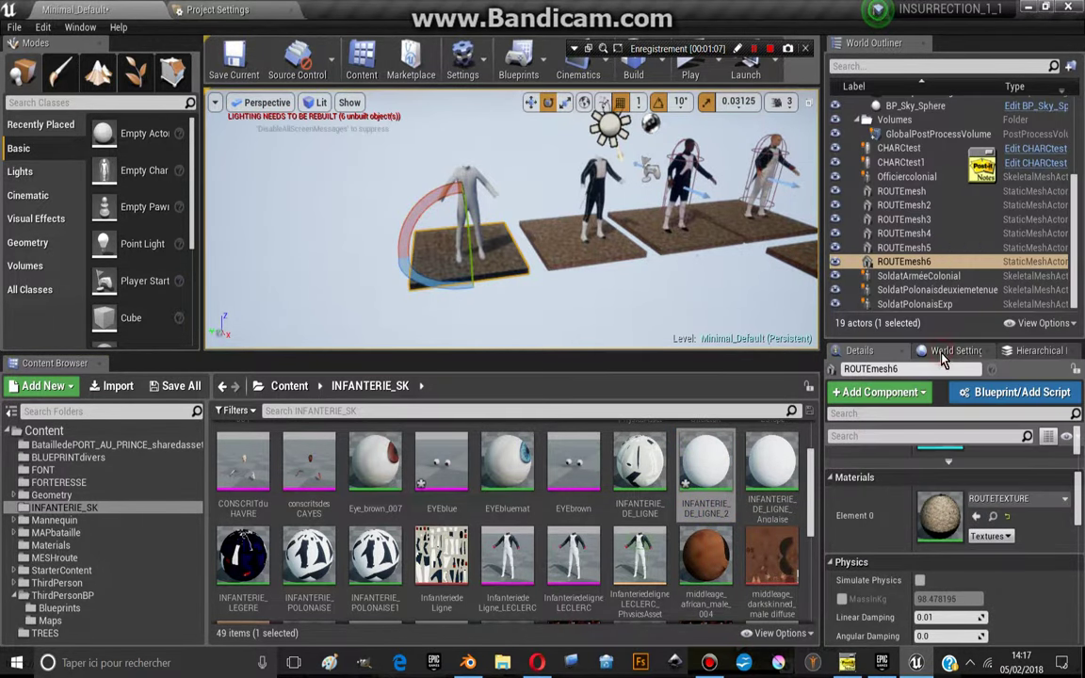
left_click(463, 203)
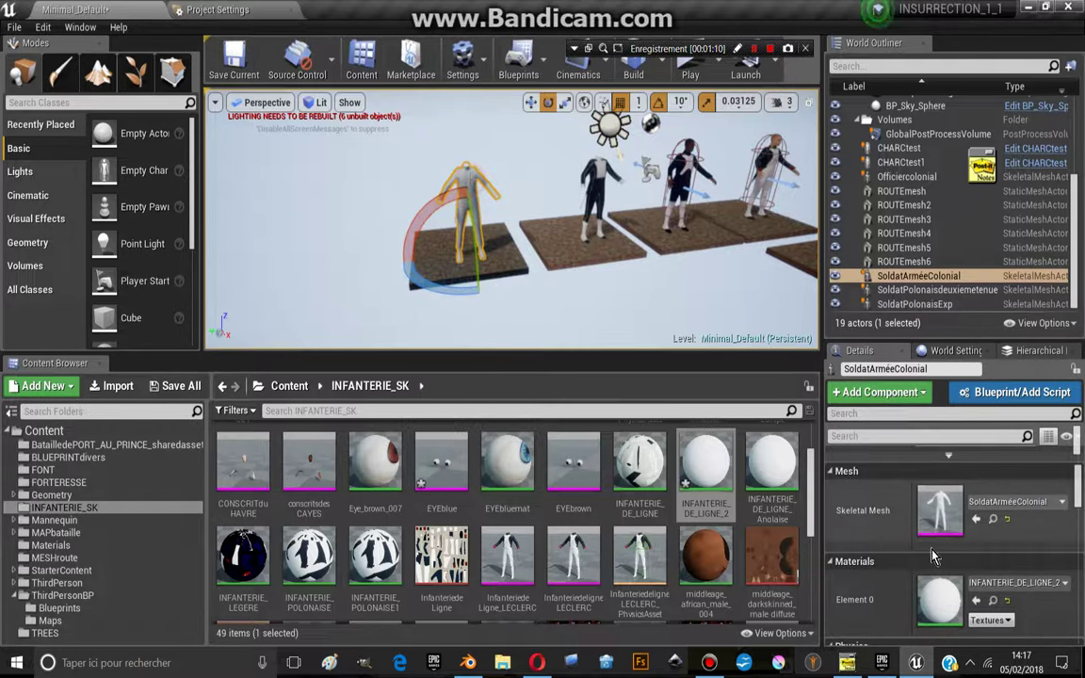
- Open INFANTERIE_DE_LIGNE_2 in the material editor and delete its parameter node
double_click(713, 494)
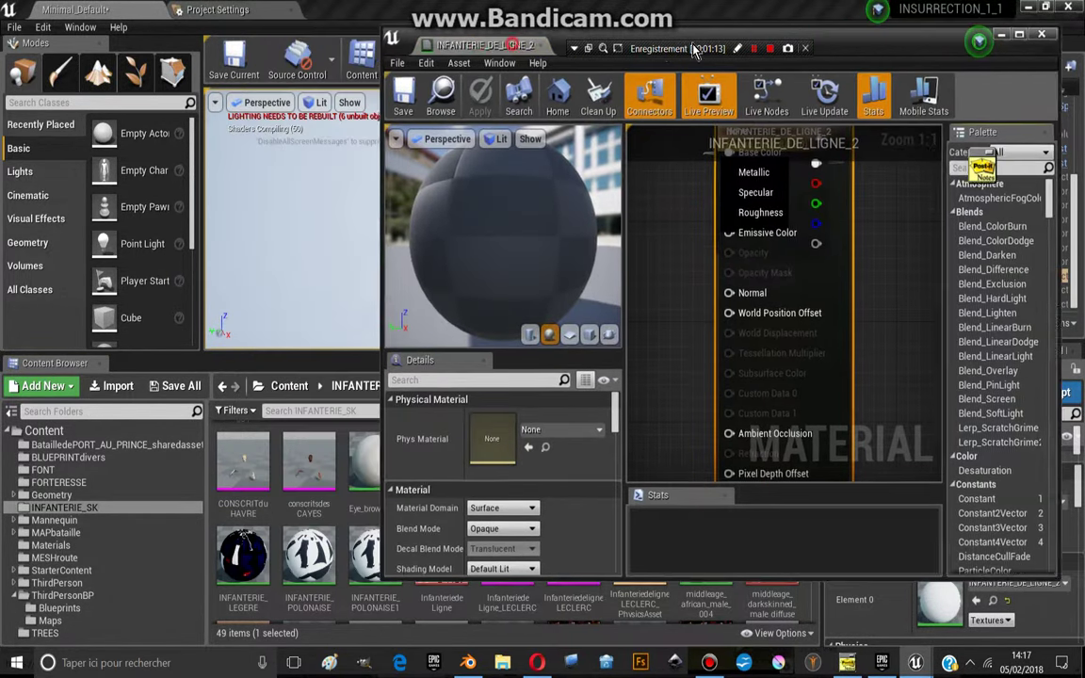
left_click_drag(692, 49, 727, 49)
scroll(824, 264, "down", 3)
scroll(824, 264, "down", 4)
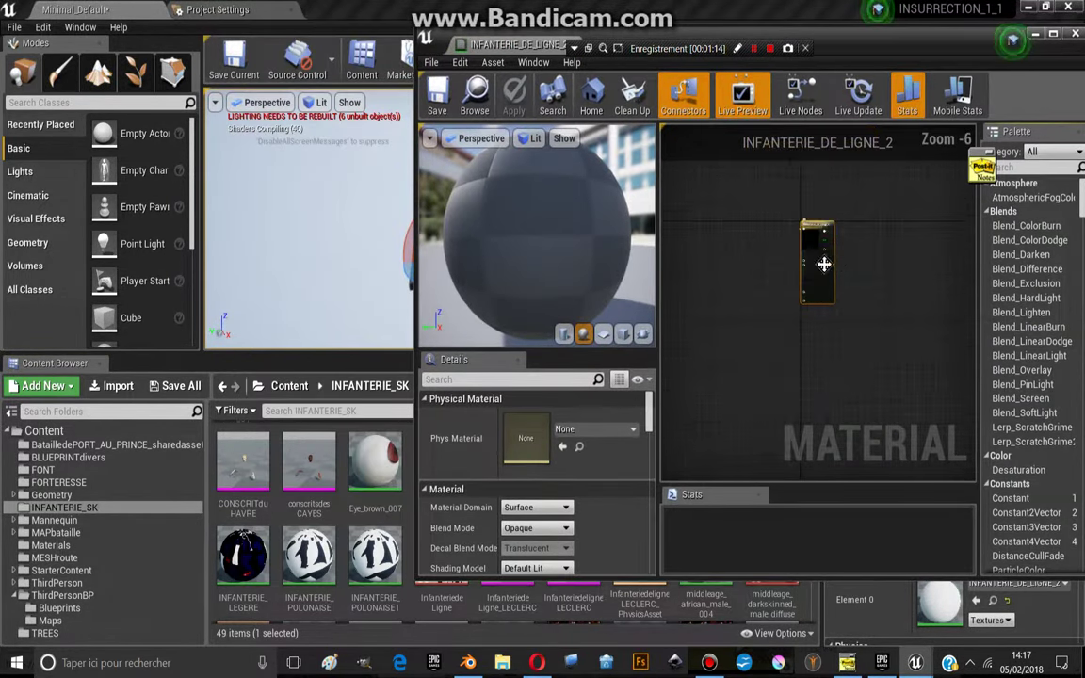
left_click_drag(829, 264, 882, 264)
left_click(801, 234)
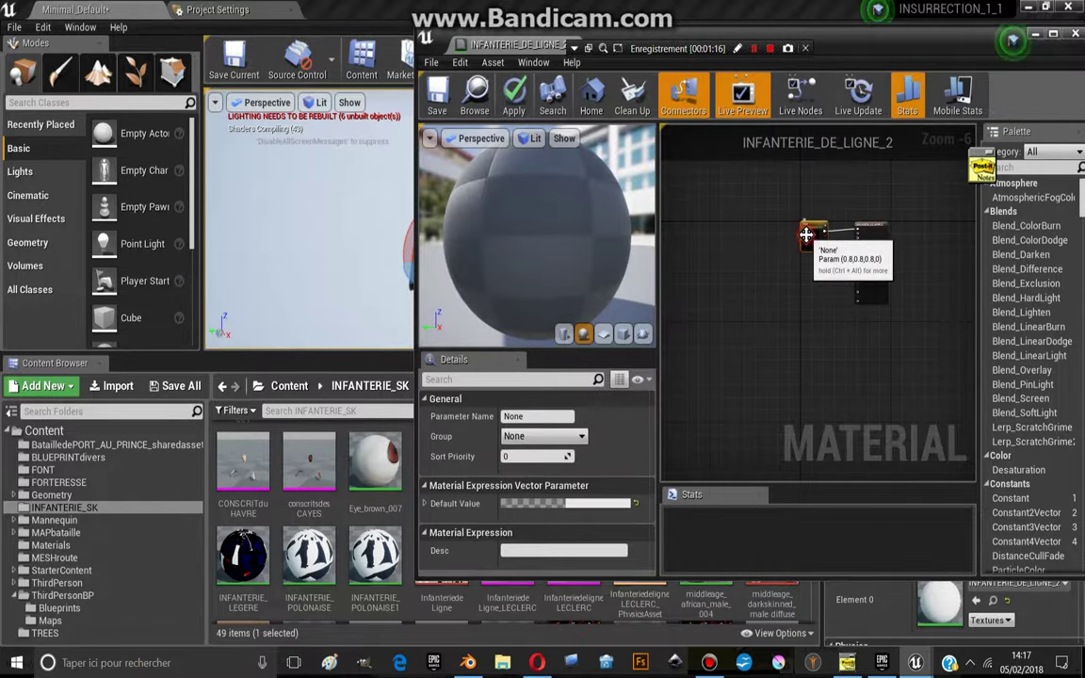
key("Delete")
- Add the SoldatdeToussaint1 texture and wire its colour into Base Color
scroll(373, 542, "down", 2)
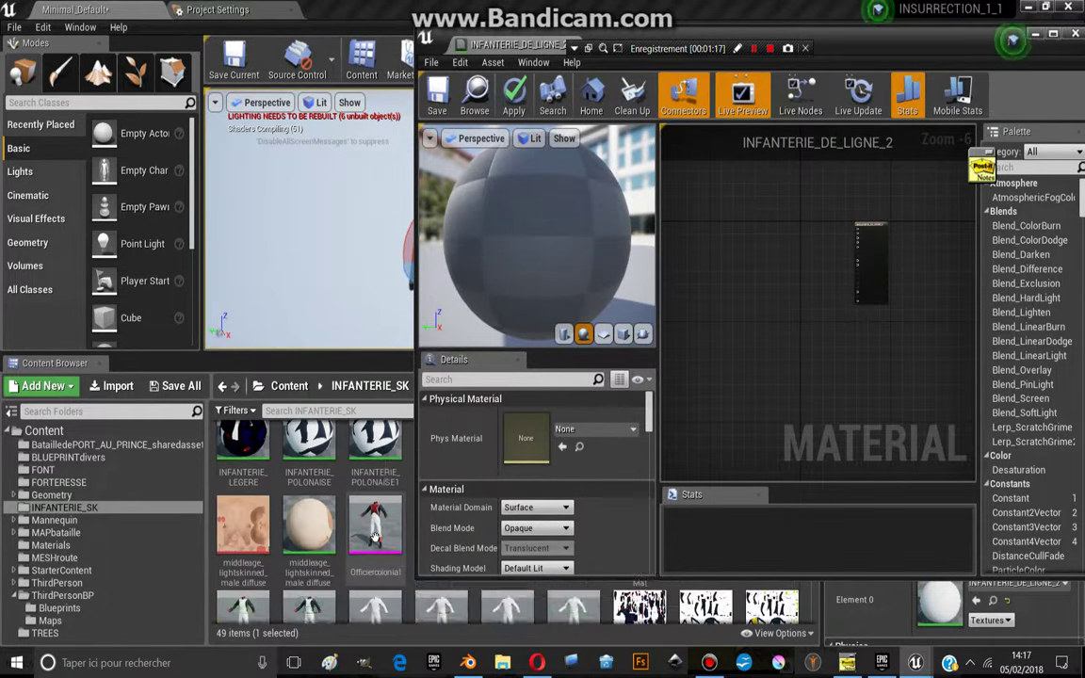
scroll(376, 518, "down", 1)
scroll(381, 500, "up", 1)
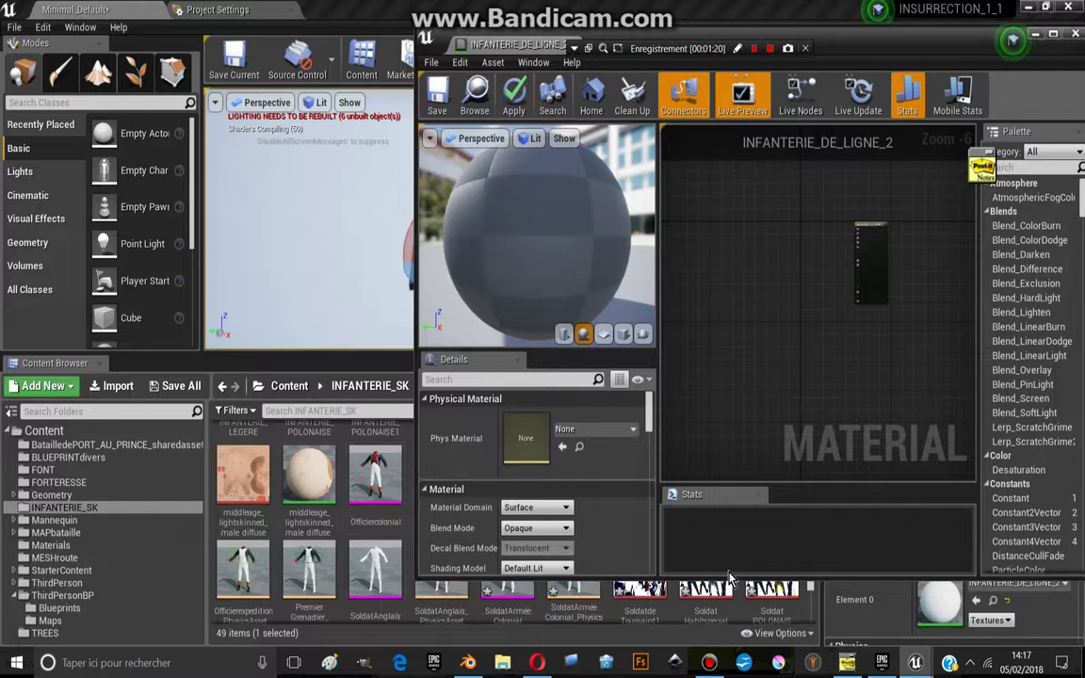
left_click_drag(644, 39, 565, 22)
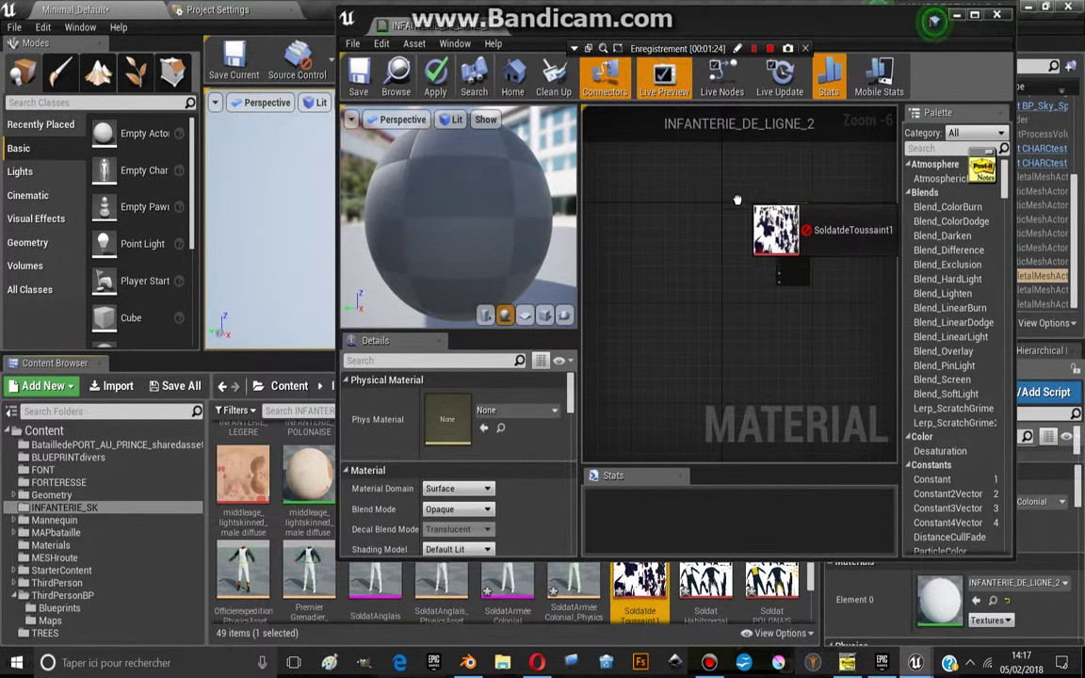
left_click_drag(639, 584, 778, 226)
scroll(758, 228, "up", 5)
left_click_drag(693, 286, 794, 224)
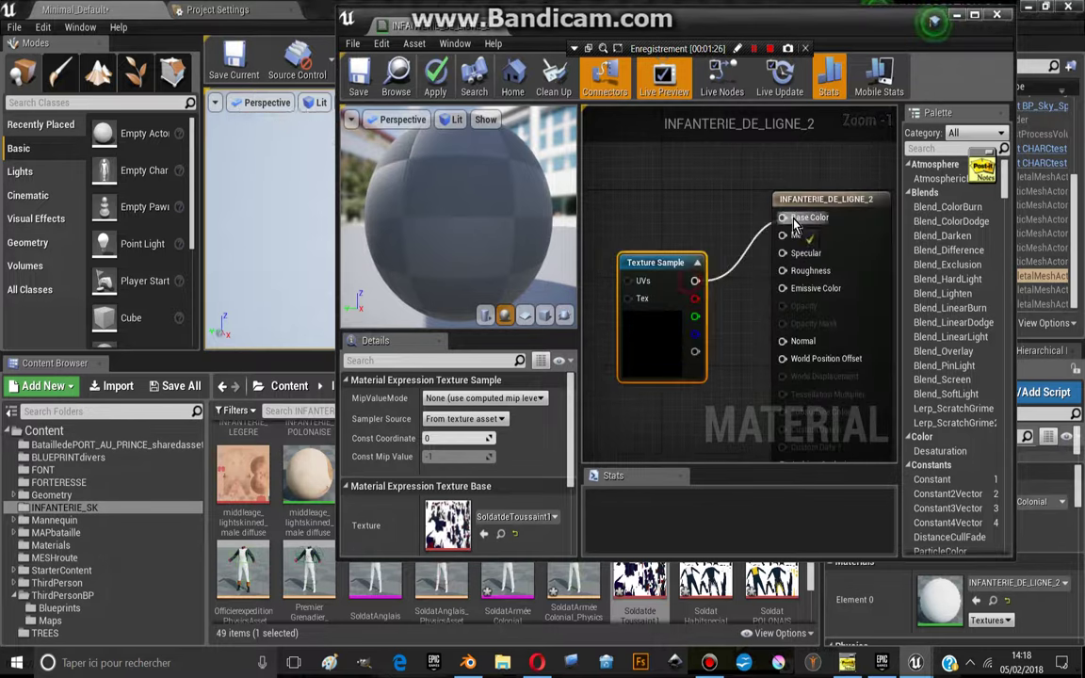
left_click_drag(681, 293, 666, 227)
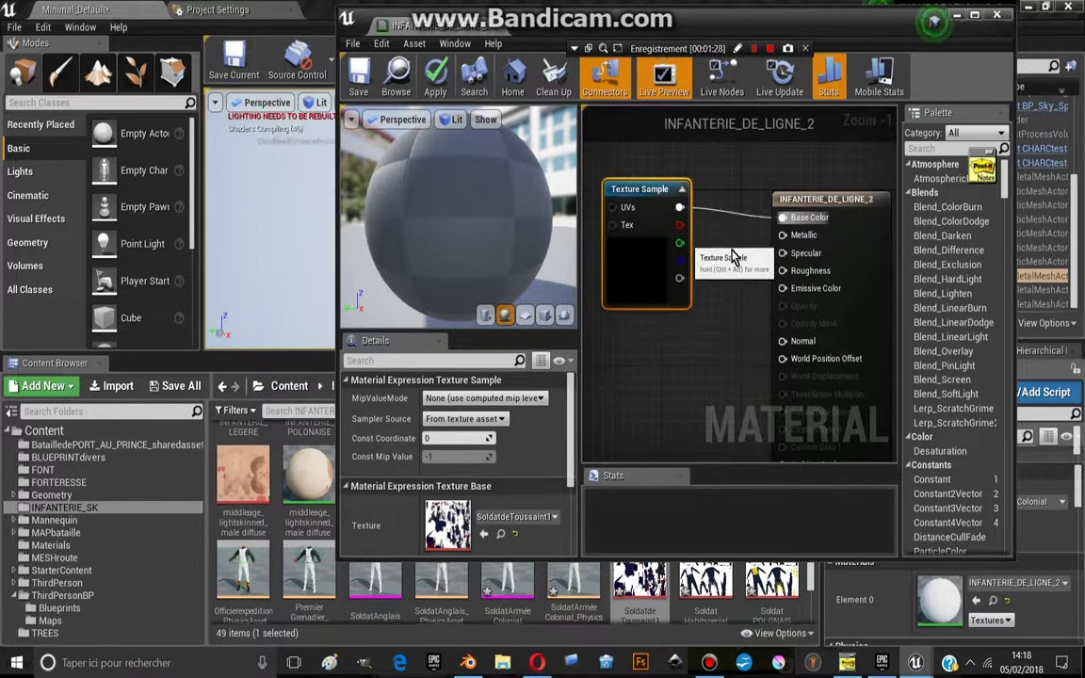
key("Home")
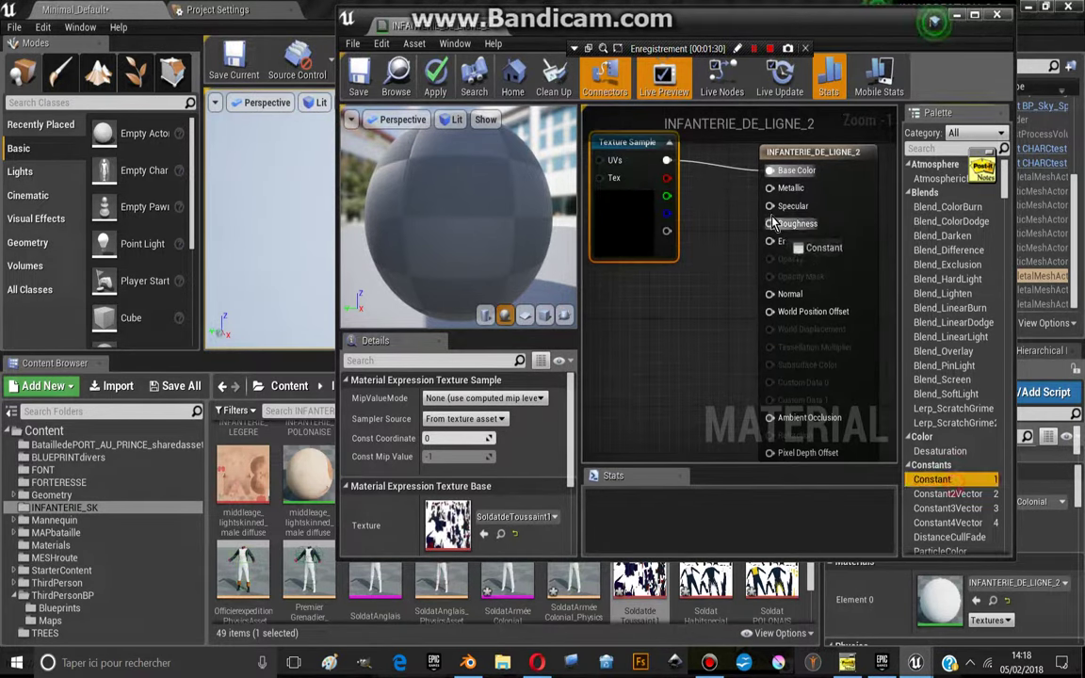
- Wire a Constant of 1.0 into Roughness and save the material
left_click_drag(775, 229, 776, 229)
right_click_drag(665, 233, 758, 259)
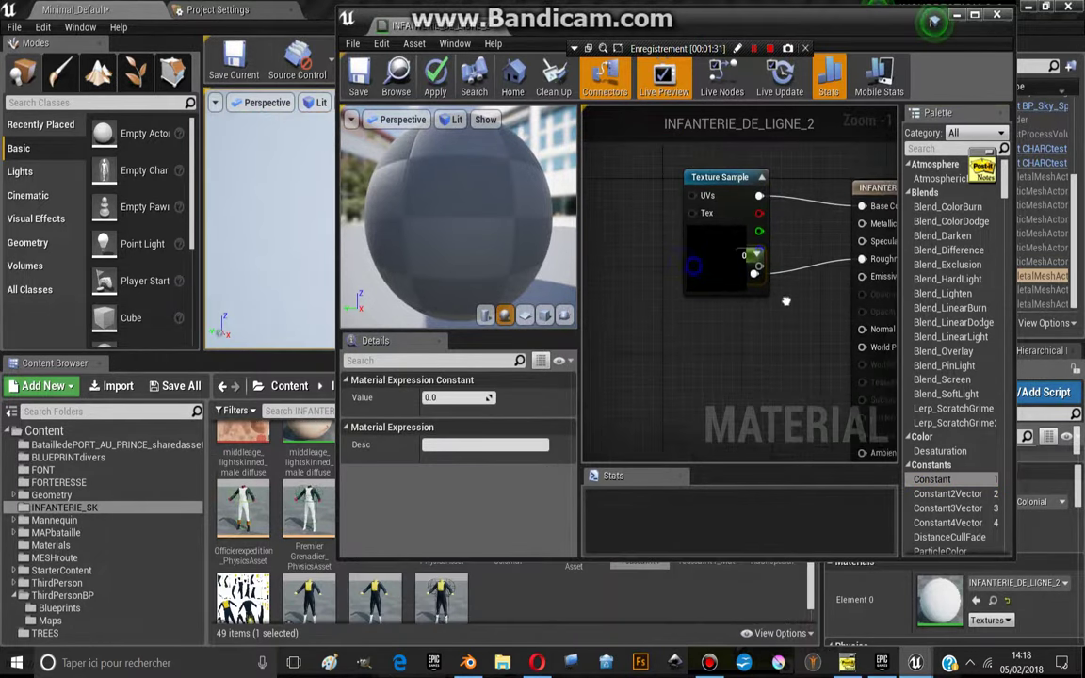
left_click(726, 281)
left_click_drag(760, 275, 748, 339)
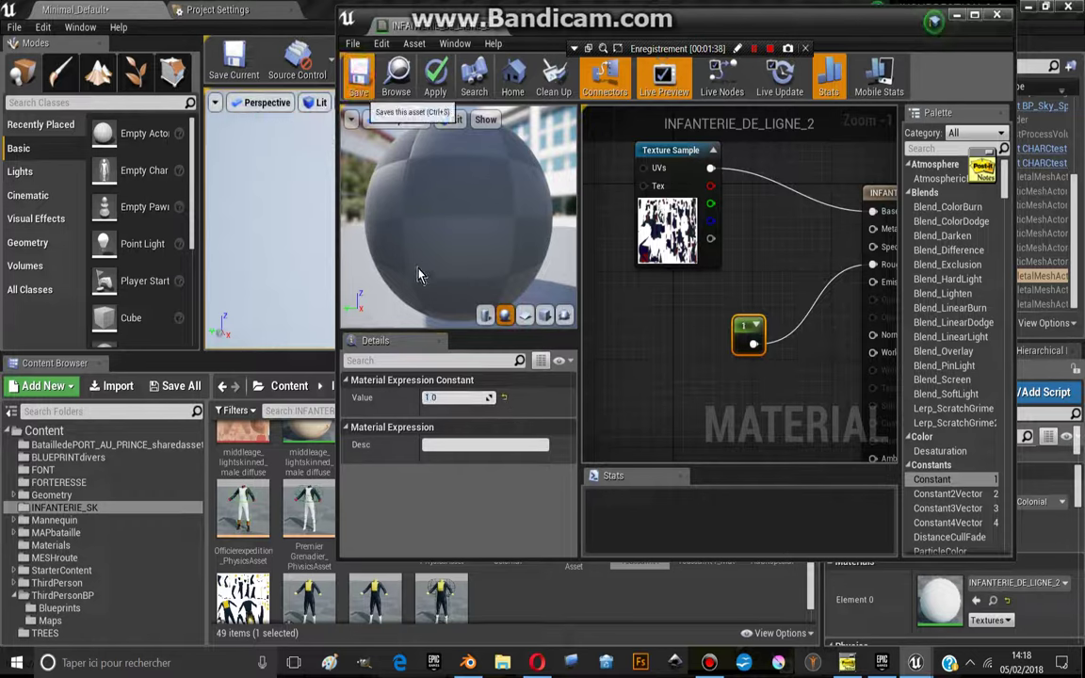
left_click(359, 76)
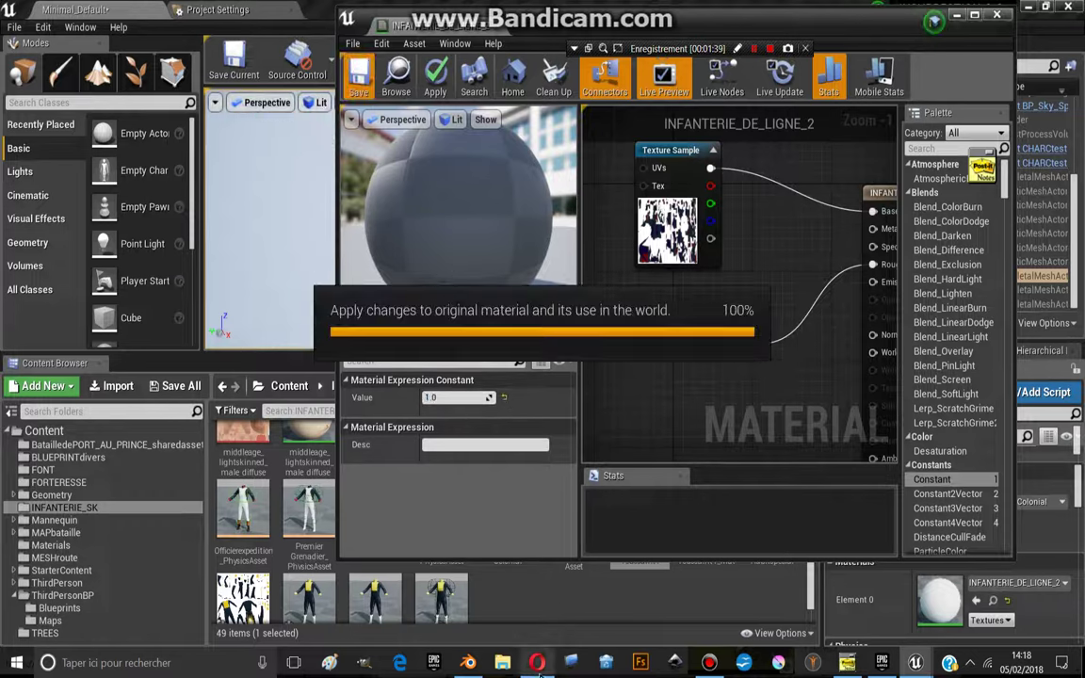
left_click(711, 665)
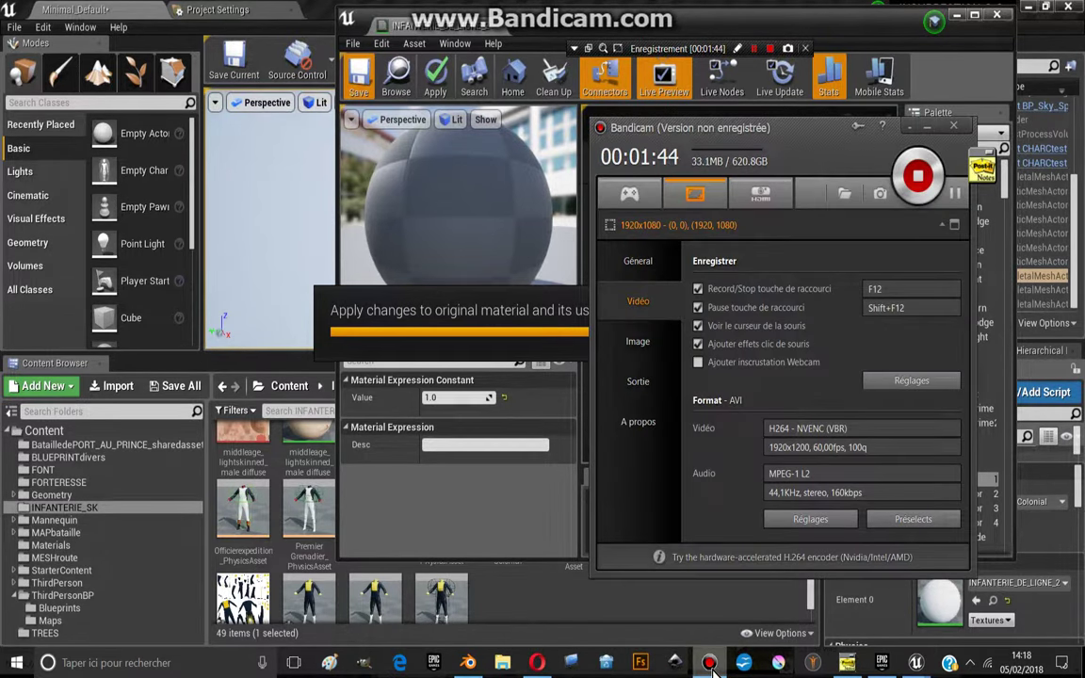
left_click(713, 665)
left_click(530, 665)
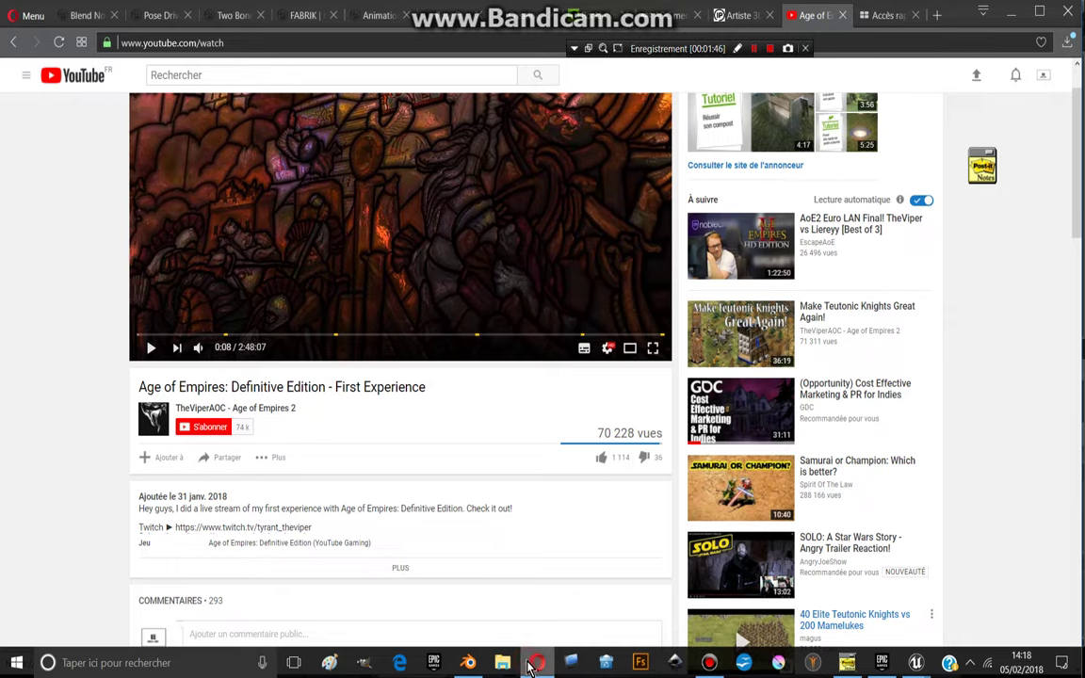
left_click(26, 75)
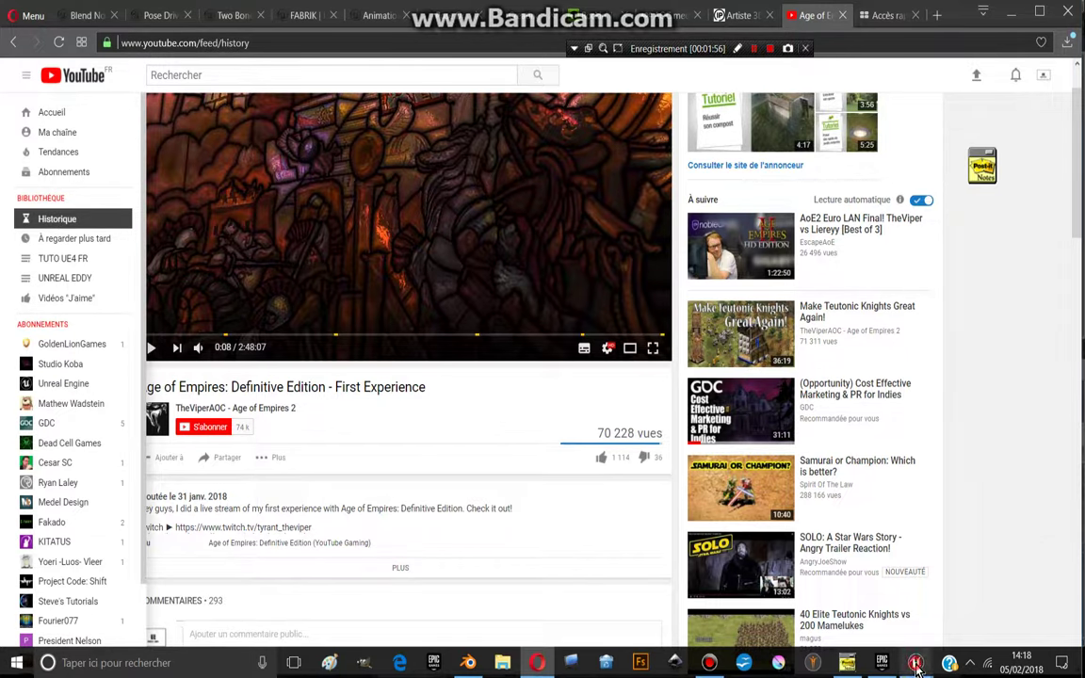
mouse_move(916, 665)
left_click(895, 532)
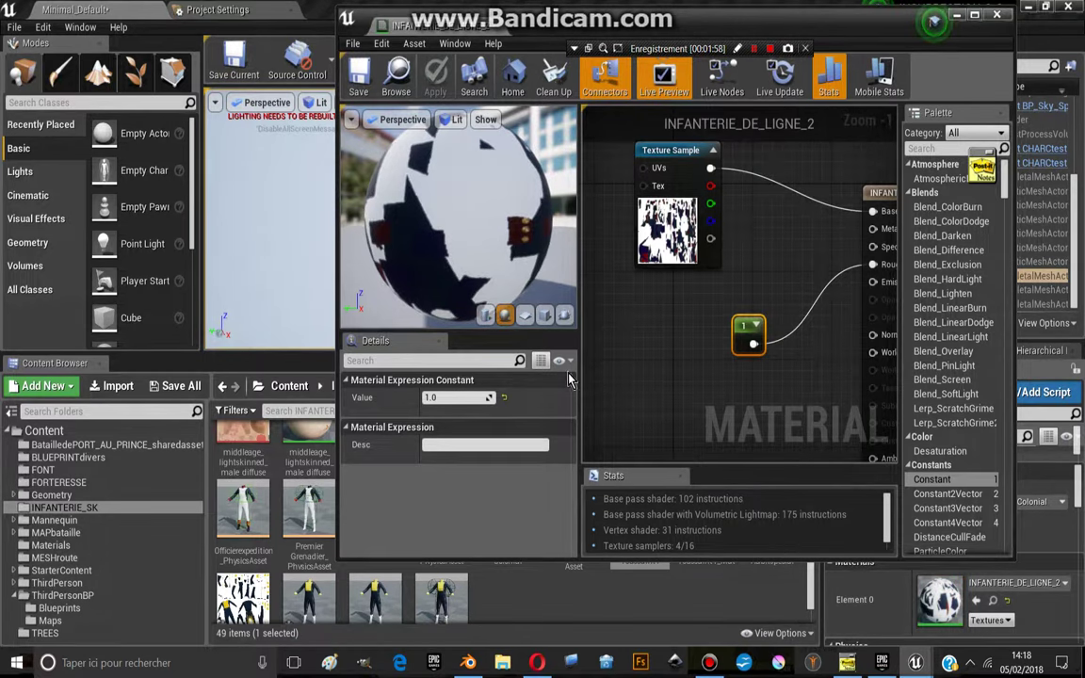
- Close the material editor, move toward the soldiers, and select the ROUTEmesh5 floor tile
left_click(1006, 21)
mouse_move(528, 235)
left_mouse_down()
mouse_move(548, 251)
mouse_move(547, 217)
mouse_move(527, 282)
mouse_move(528, 244)
mouse_move(509, 235)
mouse_move(508, 217)
left_mouse_up()
left_click(547, 250)
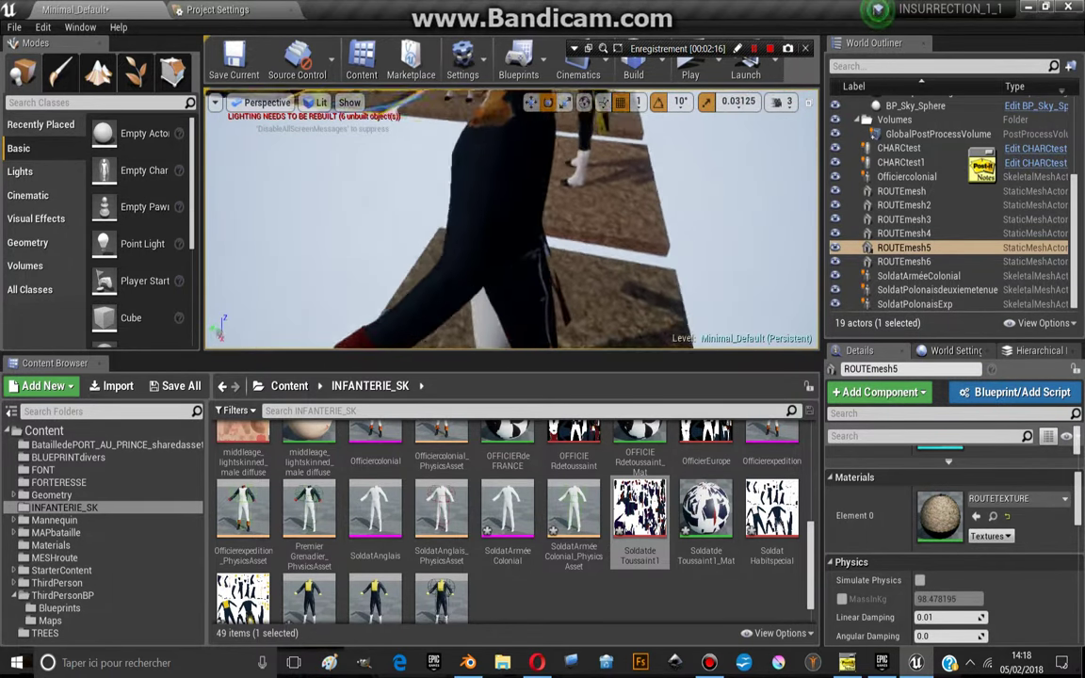
- Pull back over the platforms, select CHARCtest1 and BP_Sky_Sphere, then switch to the browser
mouse_move(508, 217)
left_mouse_down()
mouse_move(508, 226)
mouse_move(453, 207)
left_mouse_up()
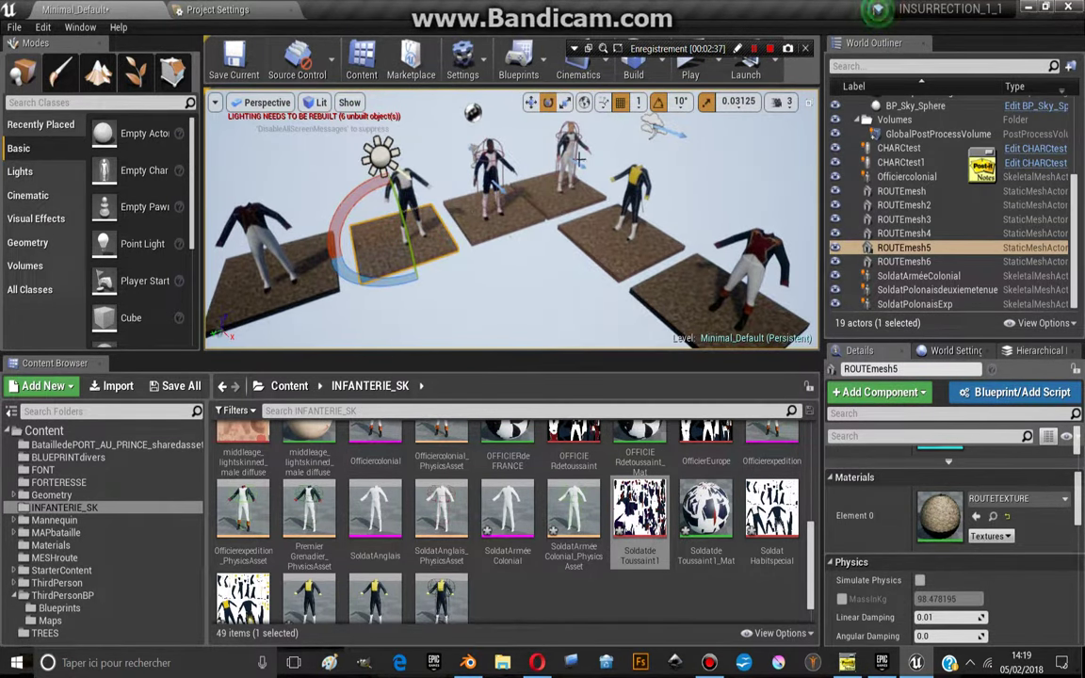
left_click(574, 156)
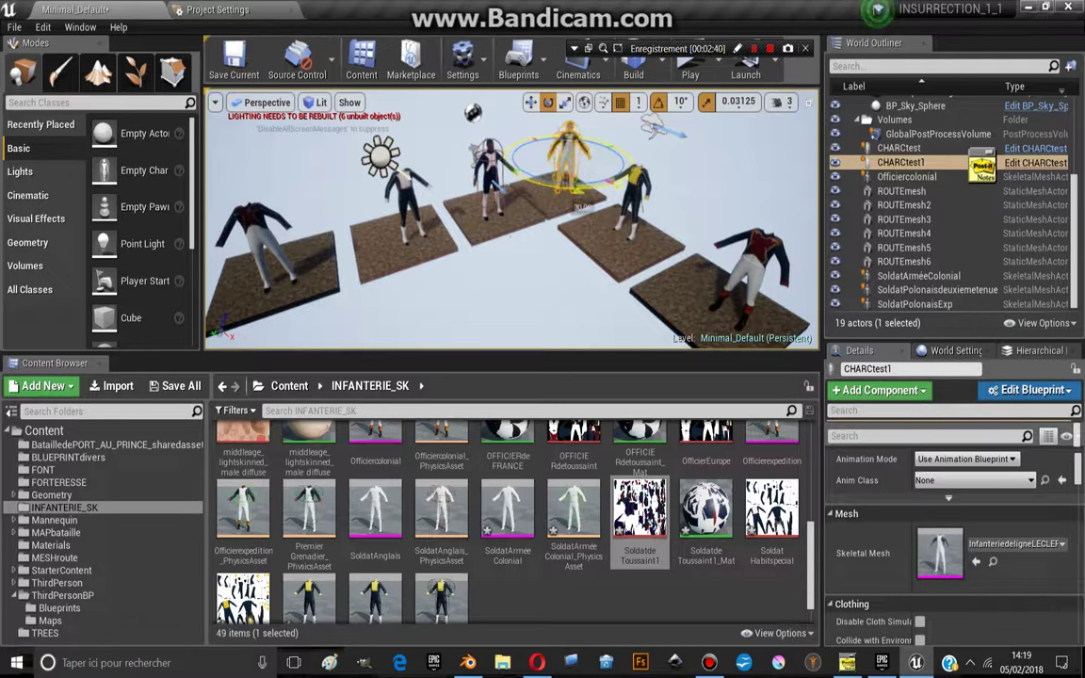
left_click(644, 336)
left_click_drag(645, 337, 644, 336)
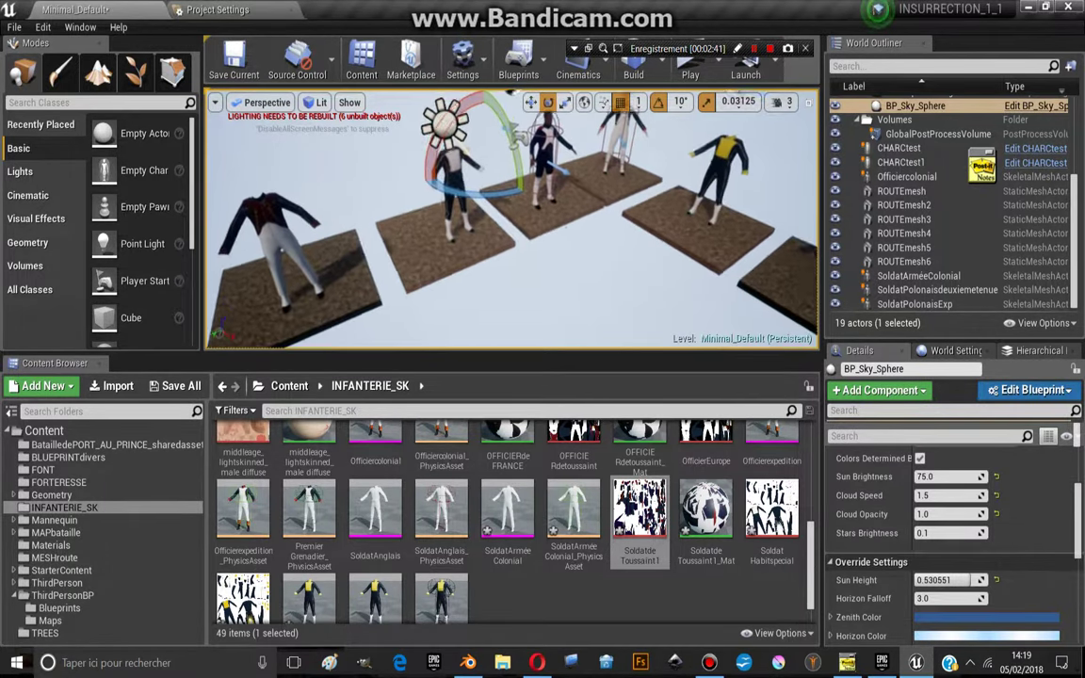
left_click(538, 664)
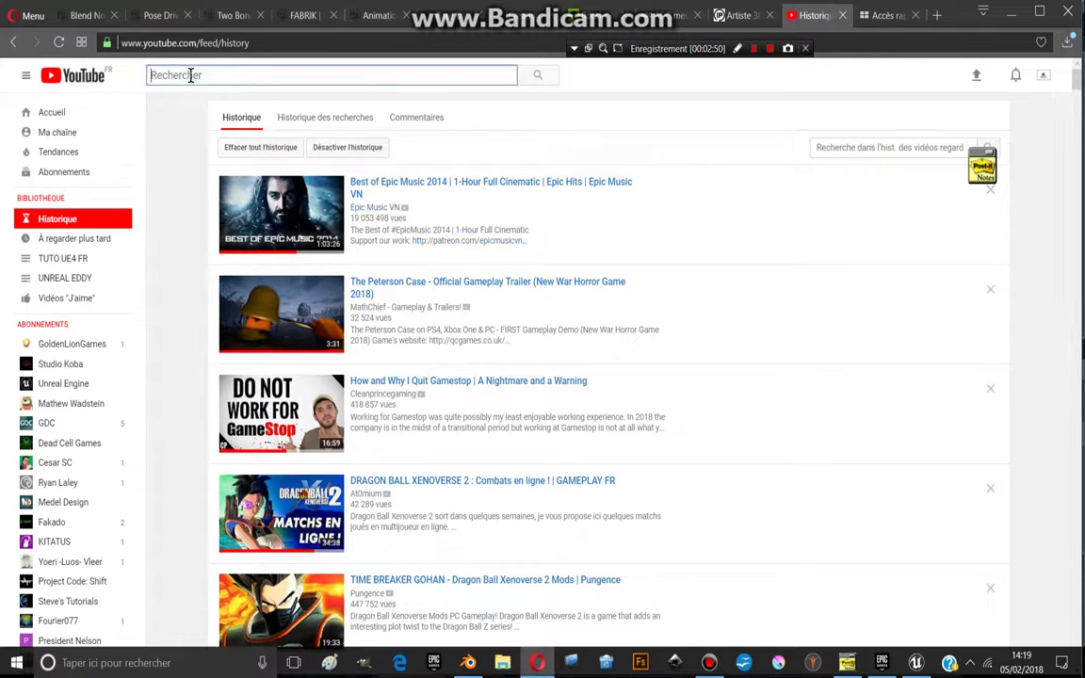
- Search YouTube for 'fifre and drum', play the Fife and Drum Music playlist, adjust volume, minimize
type("fifre ")
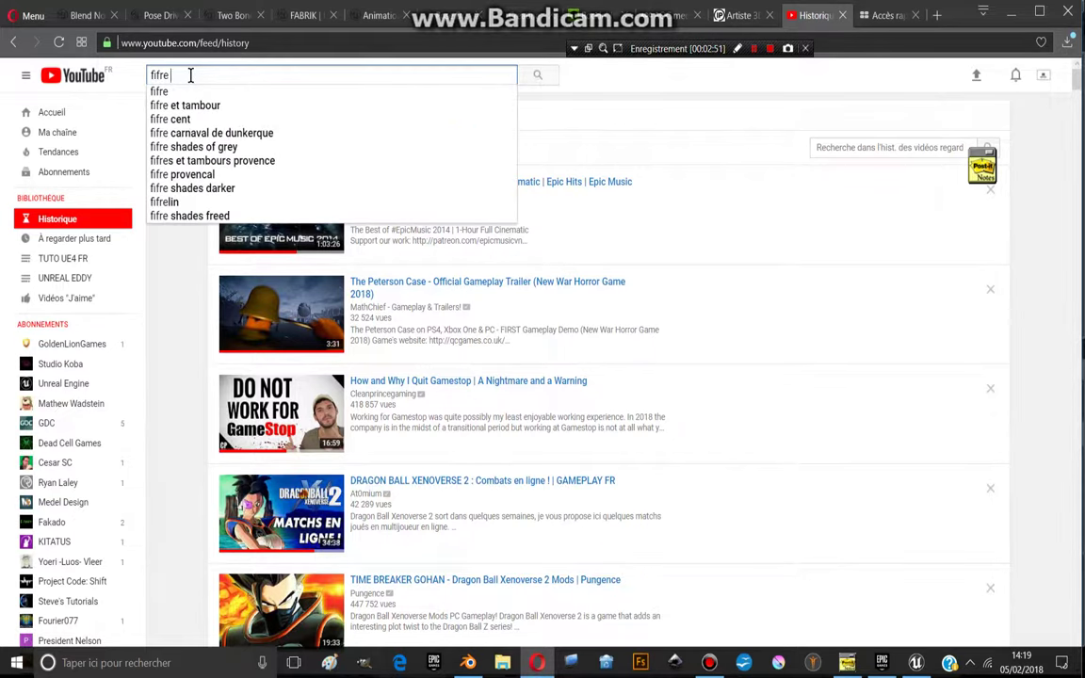
type("and dru")
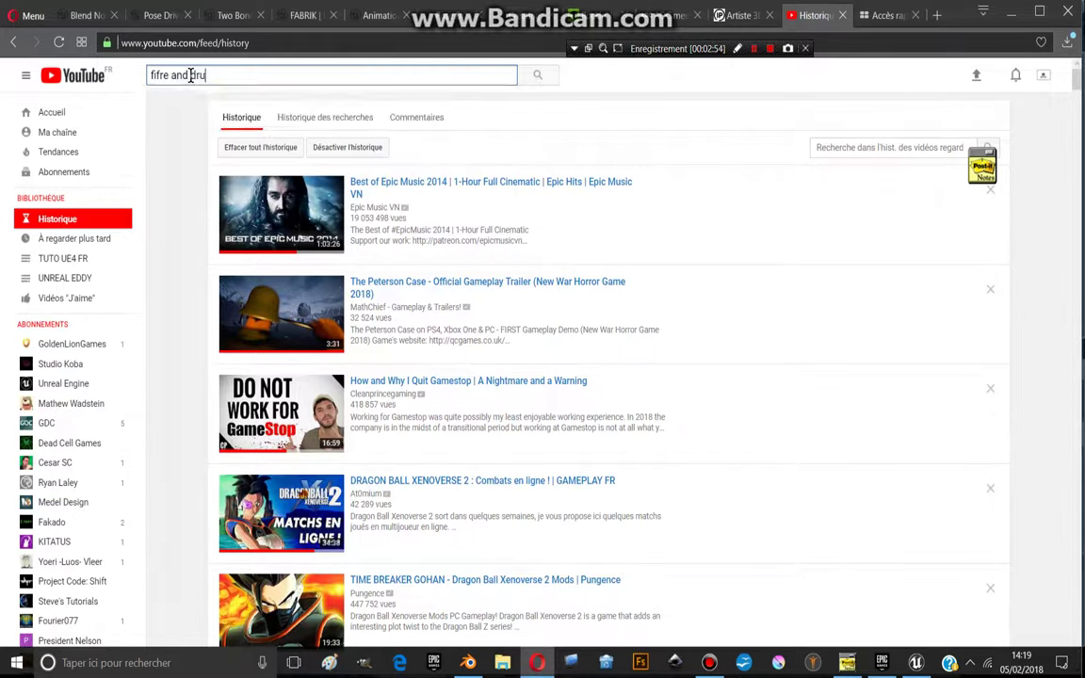
type("m")
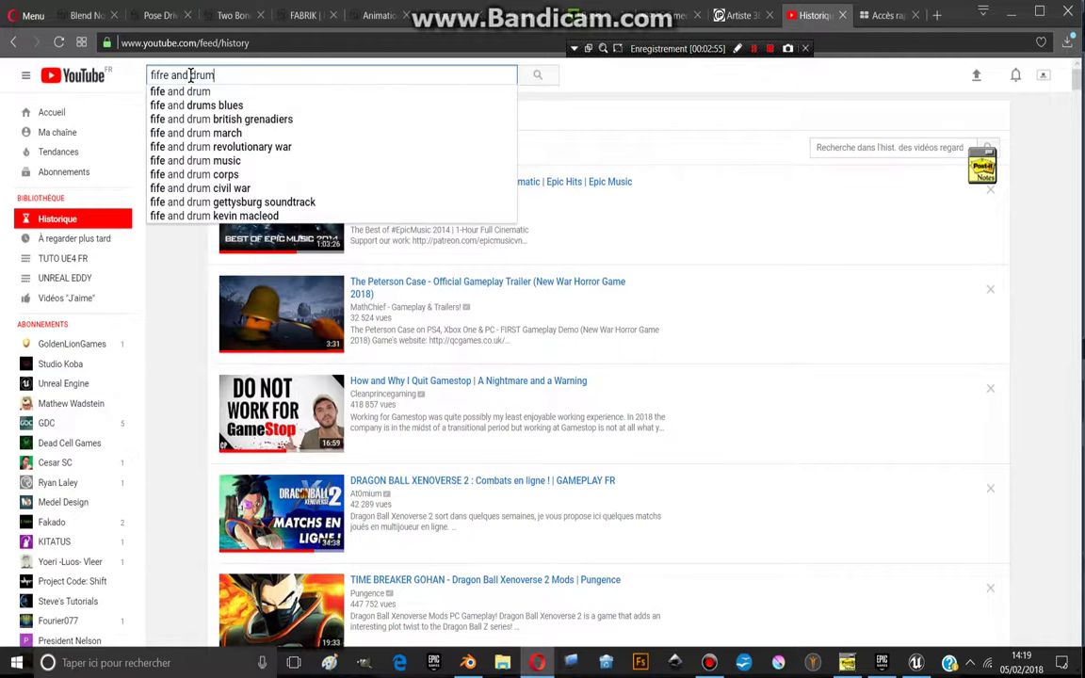
key("Return")
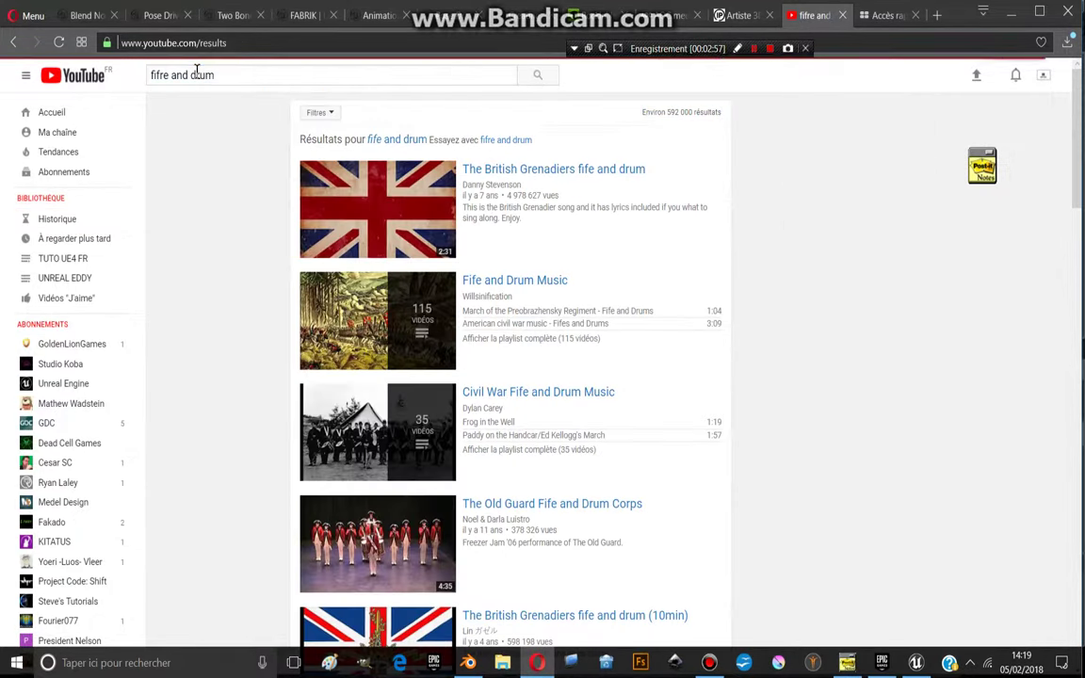
left_click(374, 313)
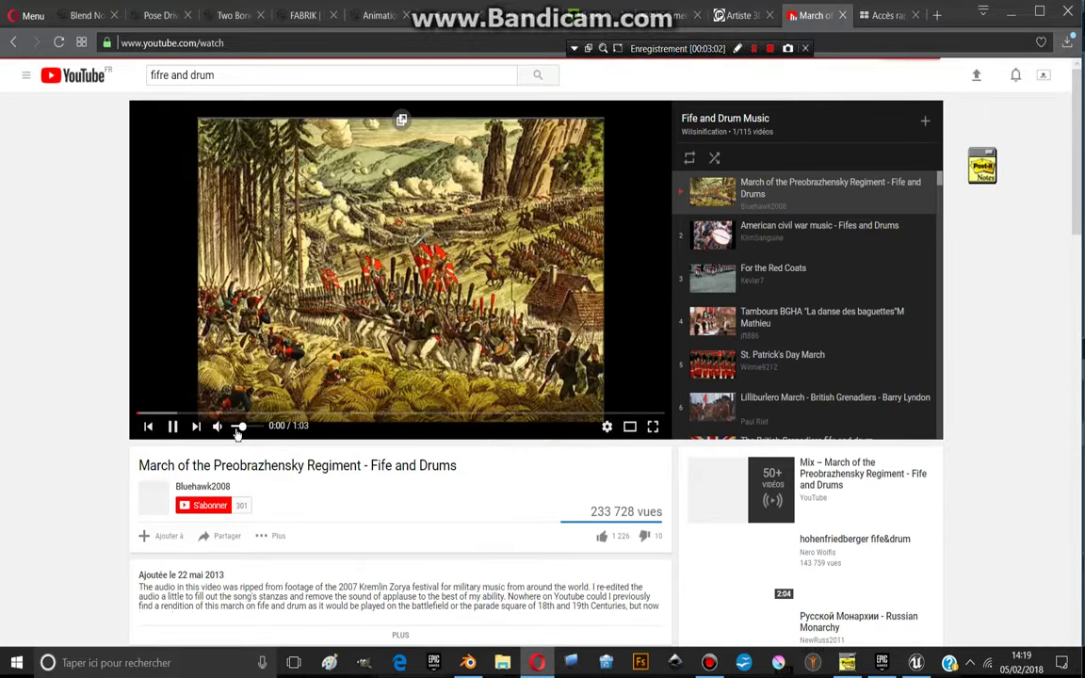
left_click(243, 429)
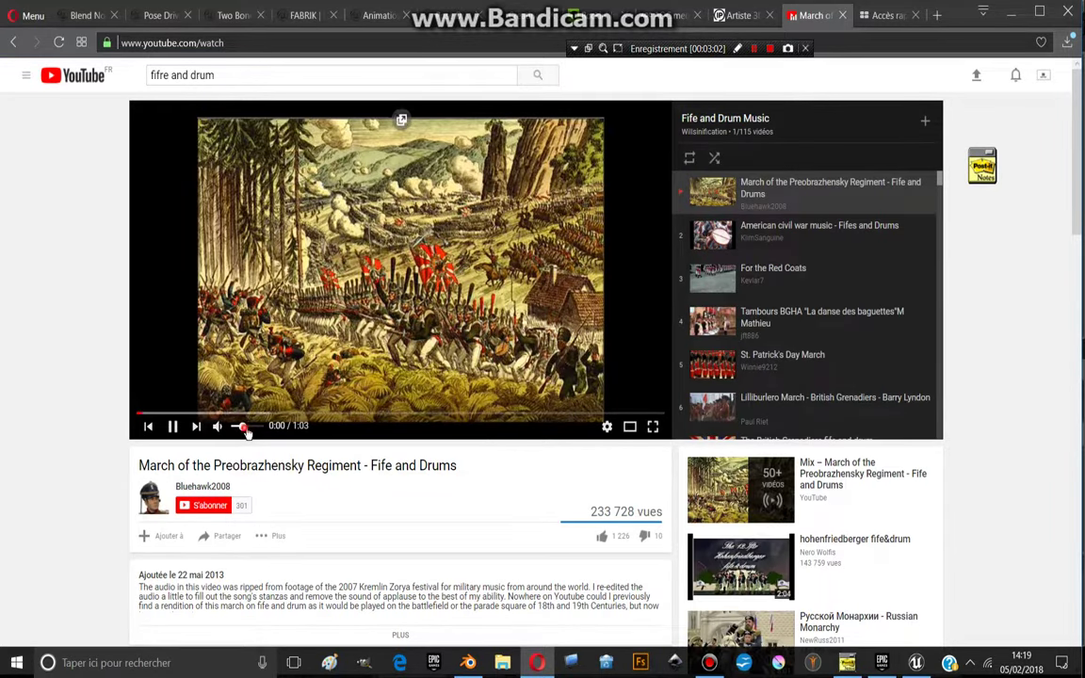
left_click(985, 13)
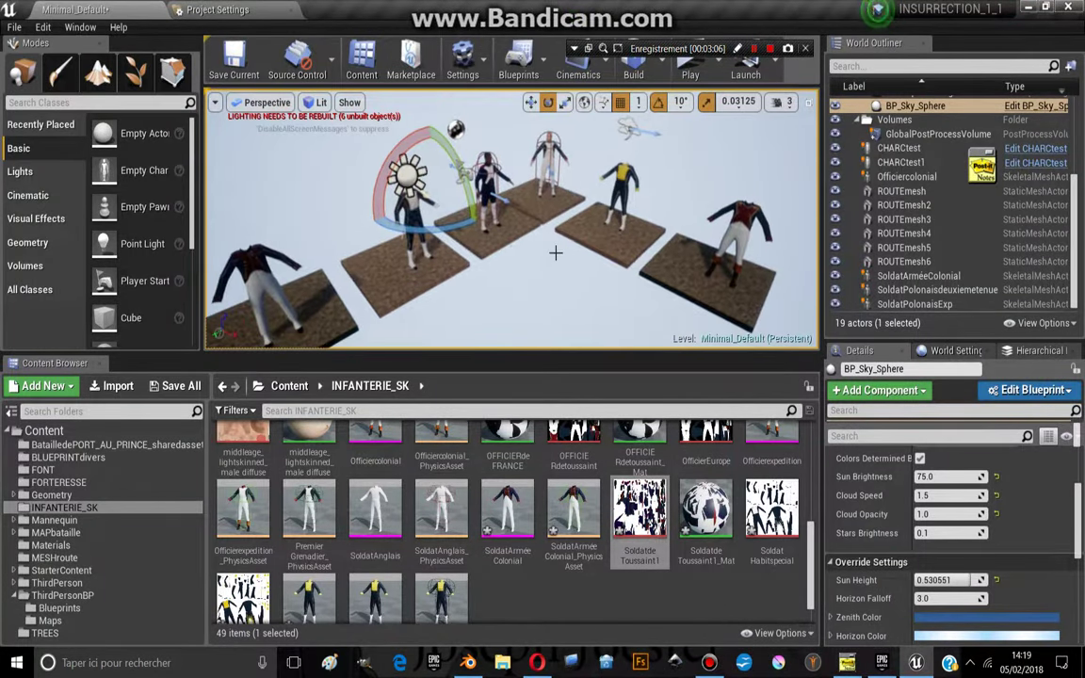
- Put the screen recorder away and switch over to the Blender scene
left_click(709, 664)
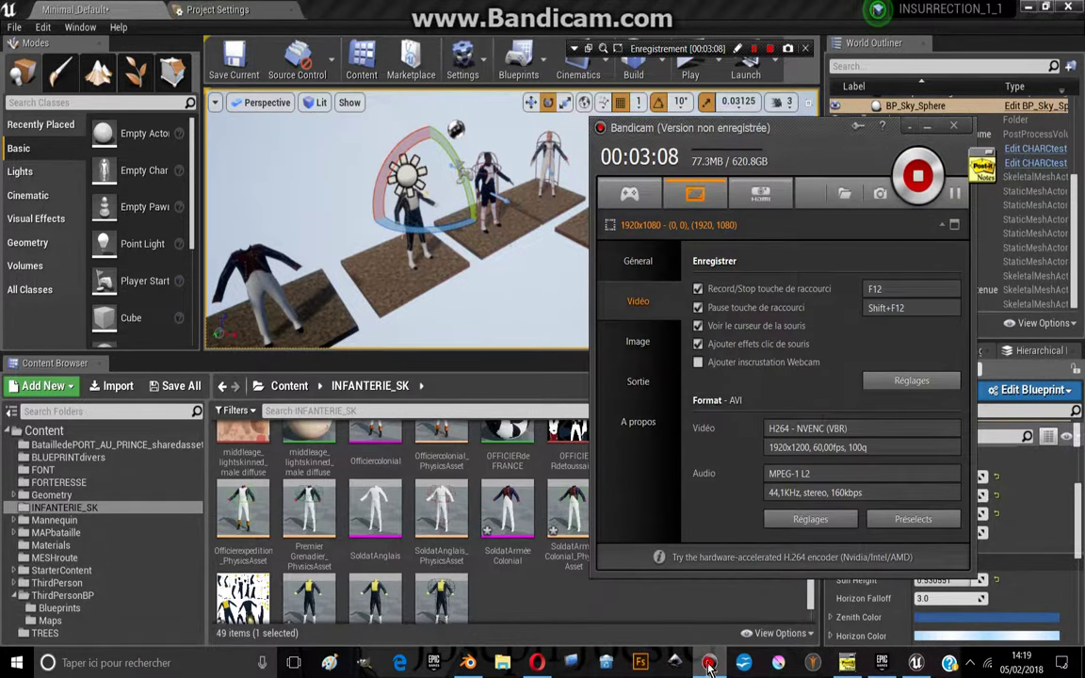
left_click(709, 664)
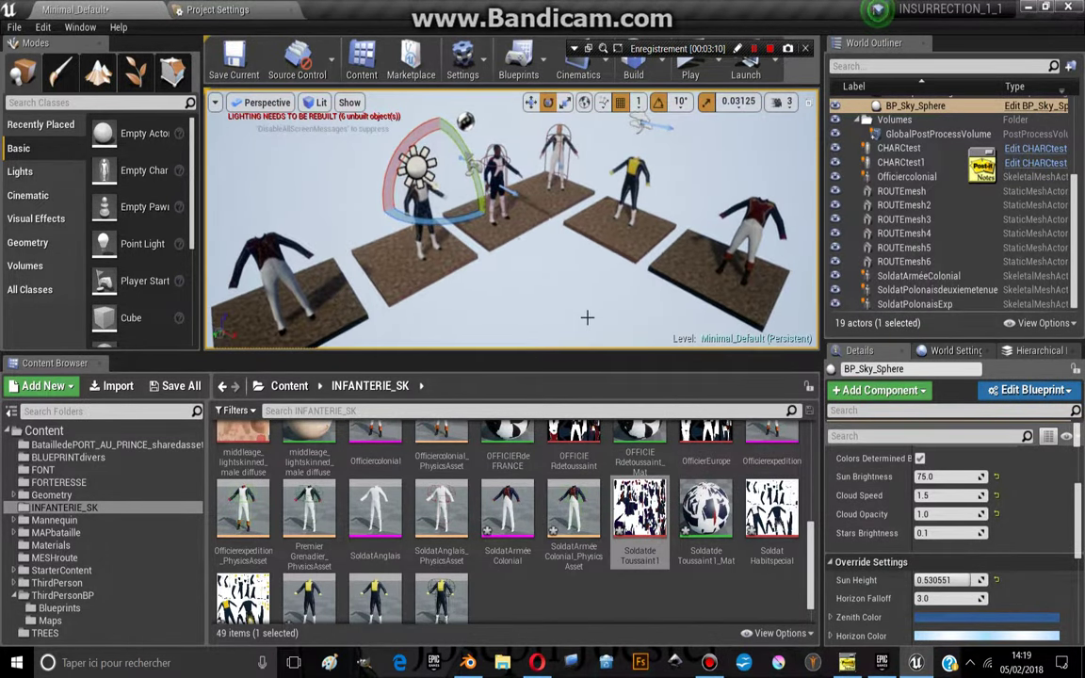
left_click(468, 664)
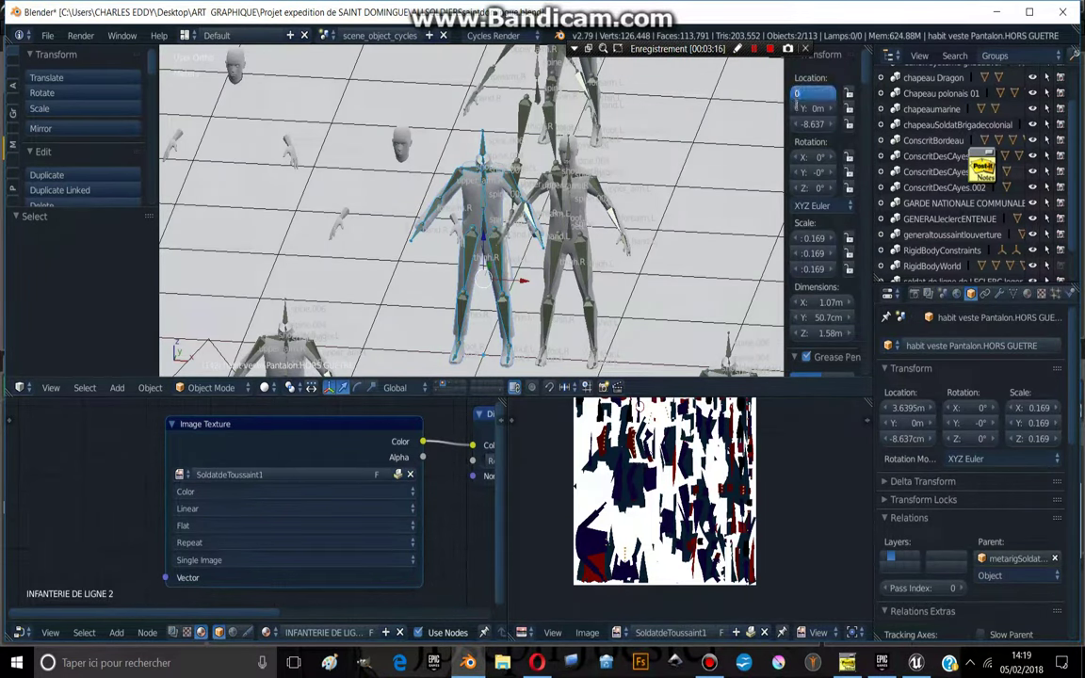
- Set the uniform mesh's X to 0 and raise the metarigSoldatdeToussaint rig to Z 2m
key("Return")
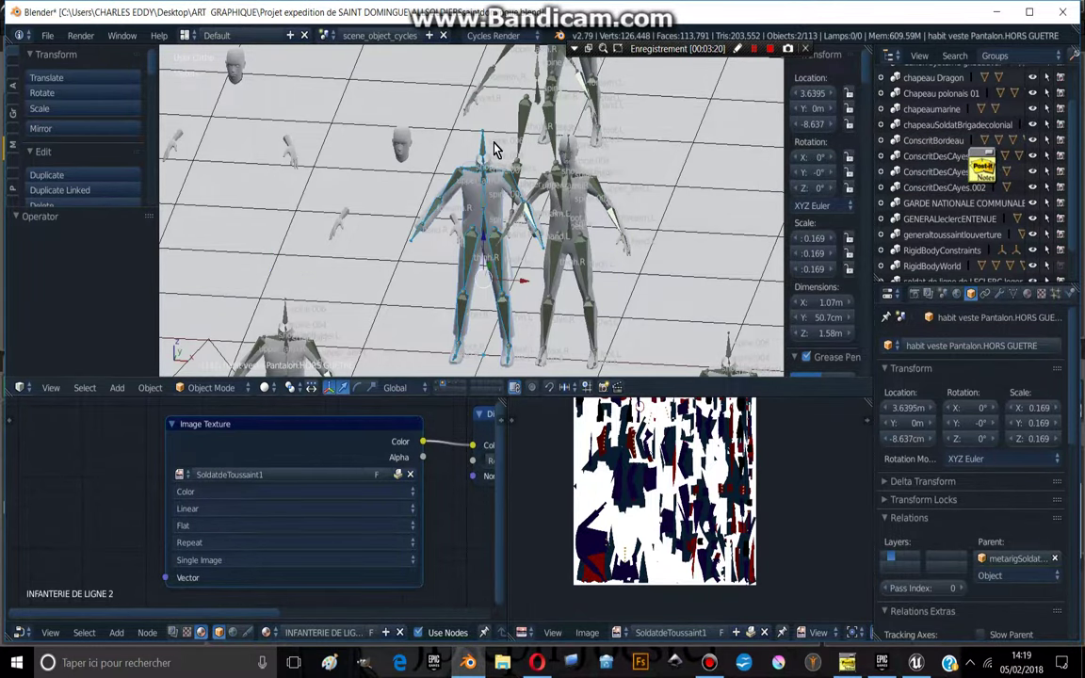
scroll(496, 151, "up", 3)
right_click(496, 75)
right_click(672, 155)
scroll(672, 156, "down", 2)
type("2")
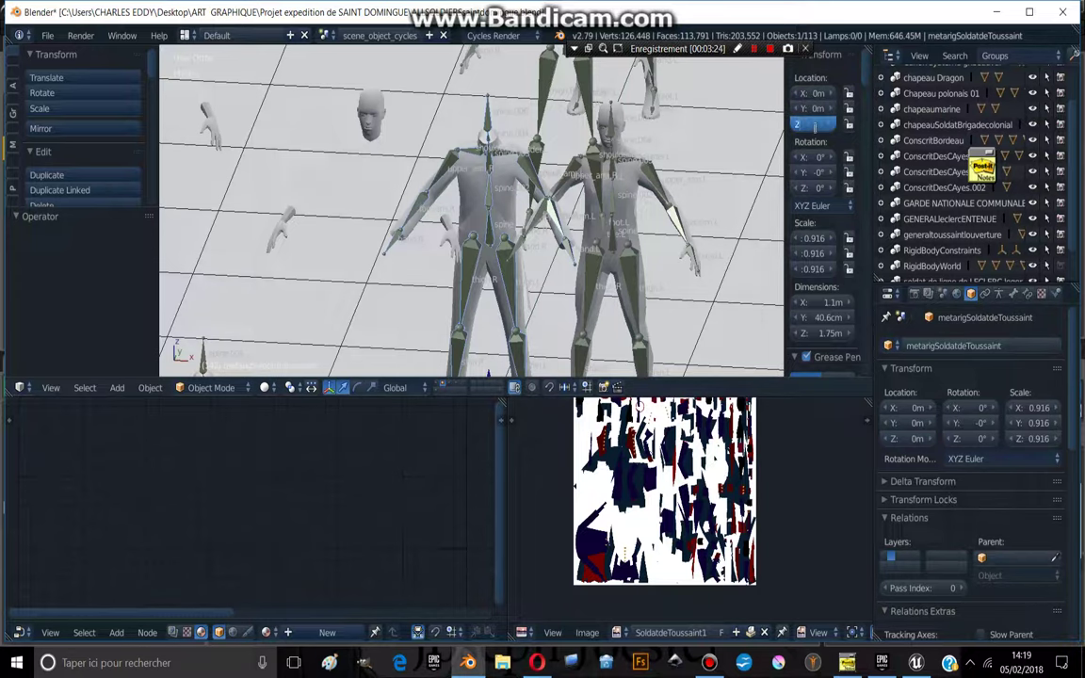
key("Return")
key("Return")
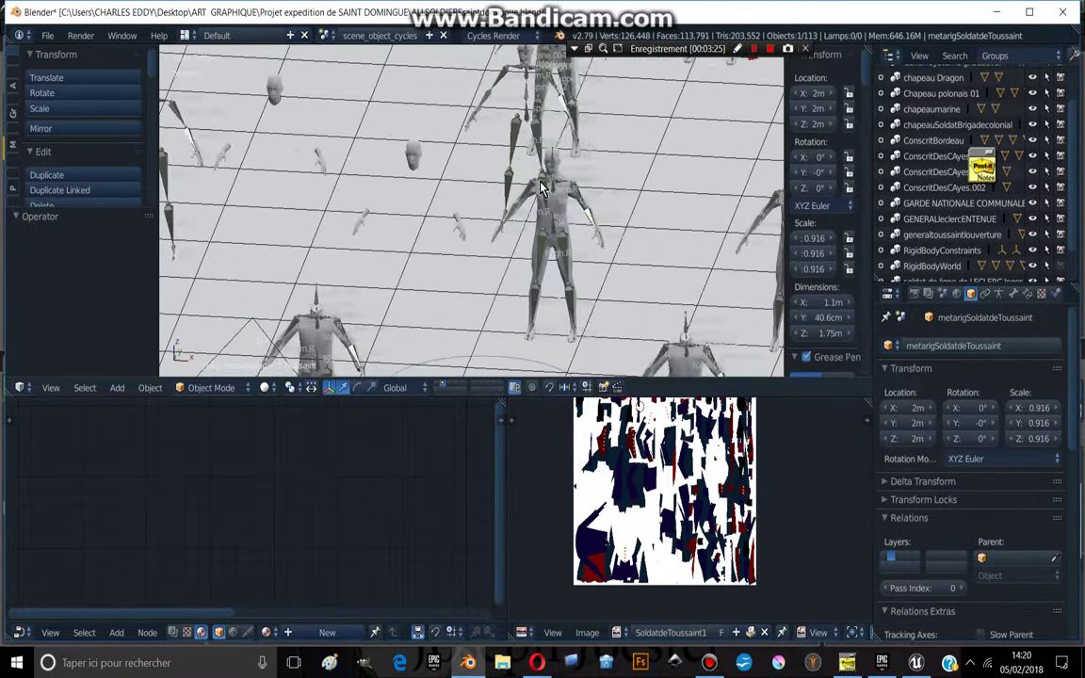
scroll(481, 157, "down", 4)
scroll(611, 193, "up", 5)
middle_click_drag(610, 193, 331, 208, "shift")
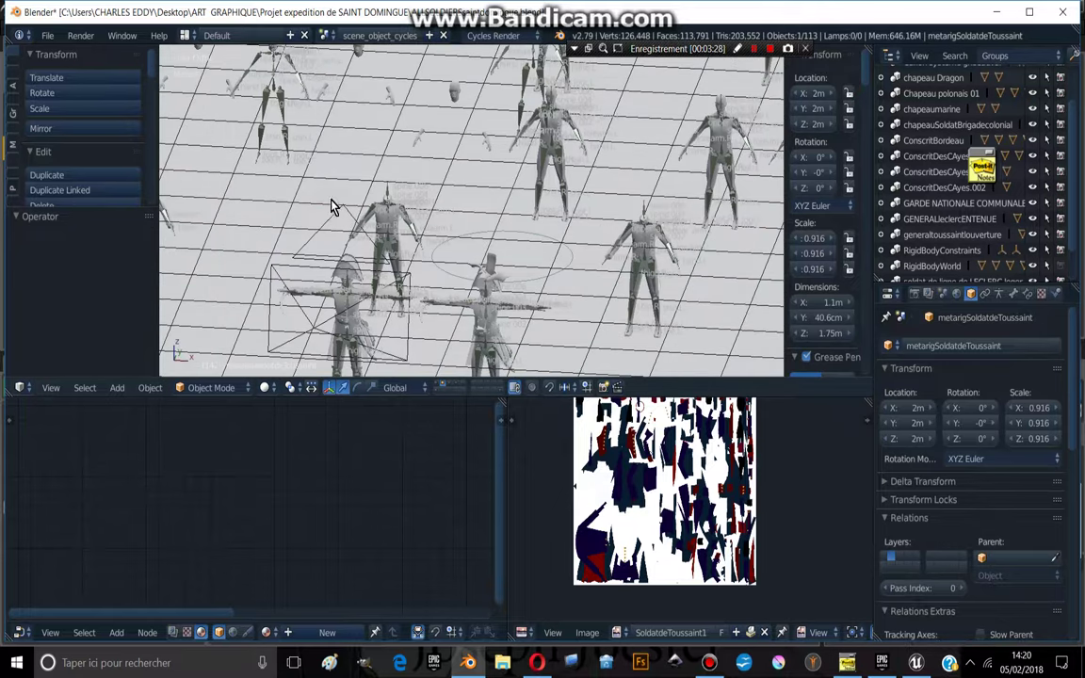
- Switch Viewport Shading to Texture and widen the soldier mesh's Image Texture node
left_click(264, 388)
left_click(304, 318)
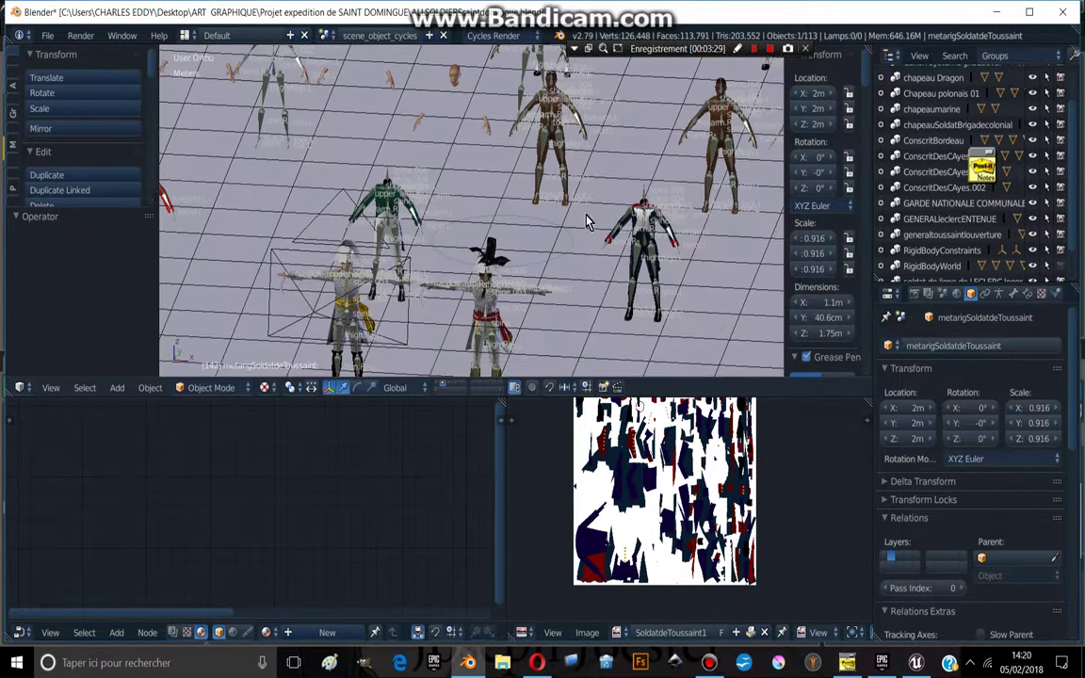
scroll(527, 194, "up", 4)
mouse_move(358, 169)
middle_mouse_down("shift")
mouse_move(413, 175)
mouse_move(487, 217)
mouse_move(559, 198)
middle_mouse_up("shift")
scroll(476, 198, "up", 7)
scroll(565, 207, "down", 2)
scroll(565, 202, "down", 3)
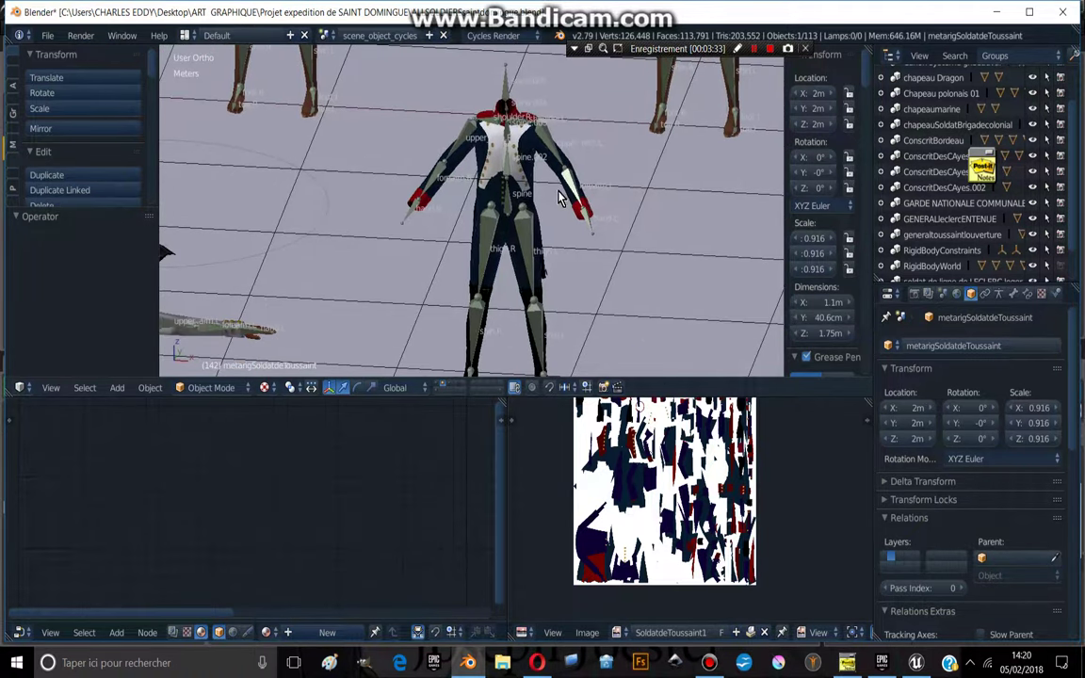
scroll(562, 198, "up", 2)
scroll(551, 226, "up", 1)
scroll(542, 236, "up", 1)
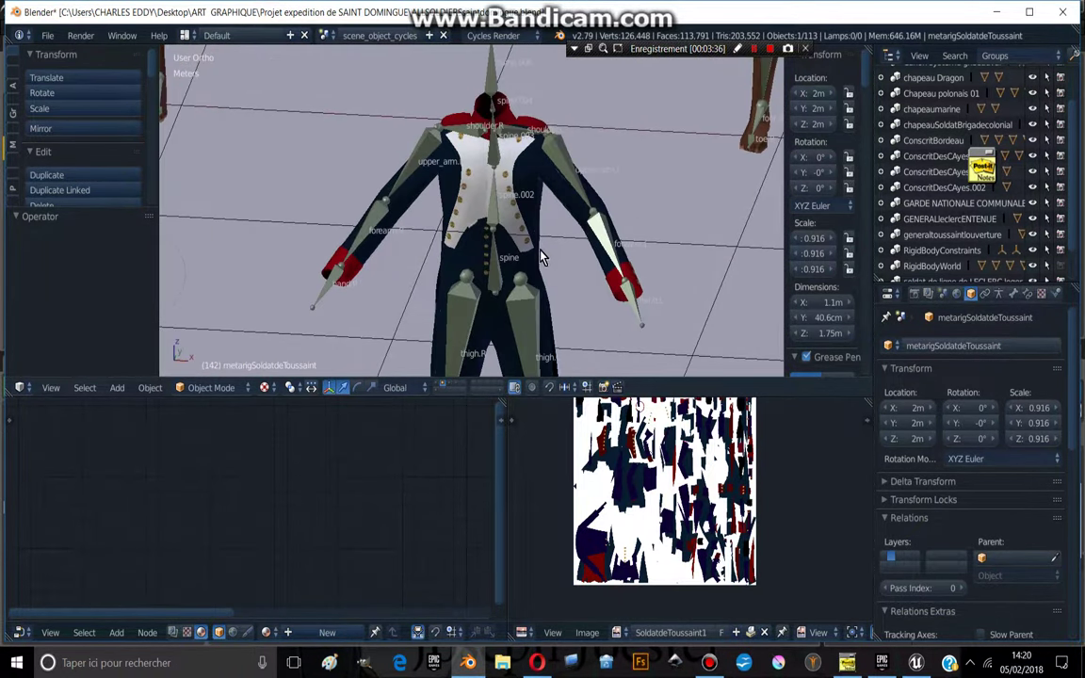
right_click(531, 219)
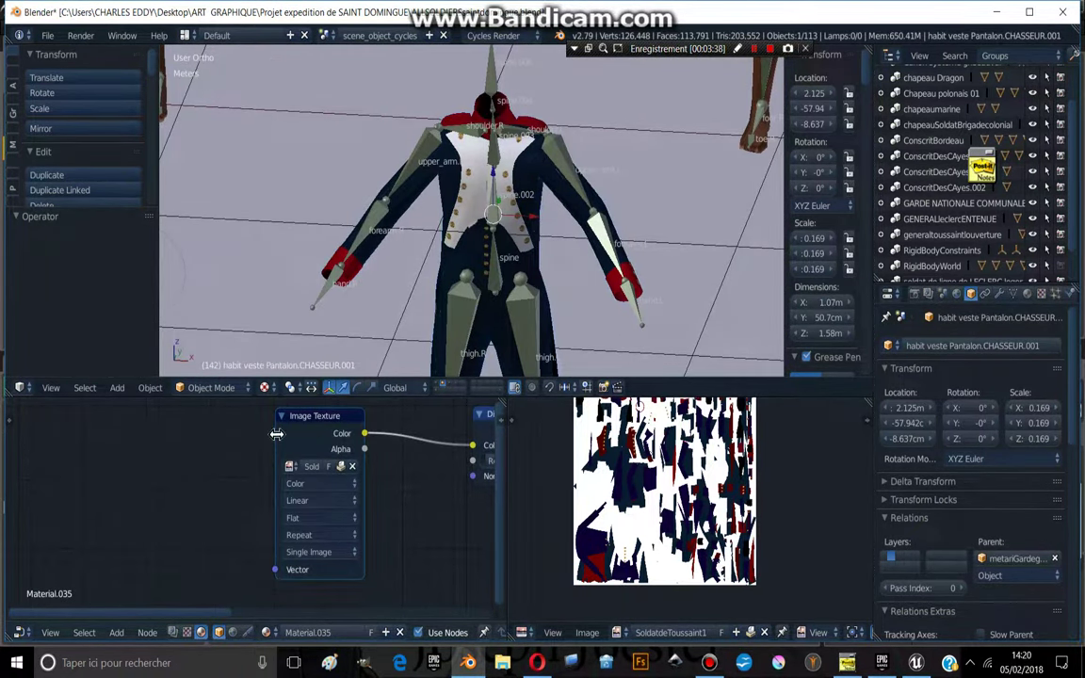
left_click_drag(276, 433, 159, 433)
mouse_move(425, 240)
middle_mouse_down("shift")
mouse_move(391, 97)
mouse_move(477, 153)
middle_mouse_up("shift")
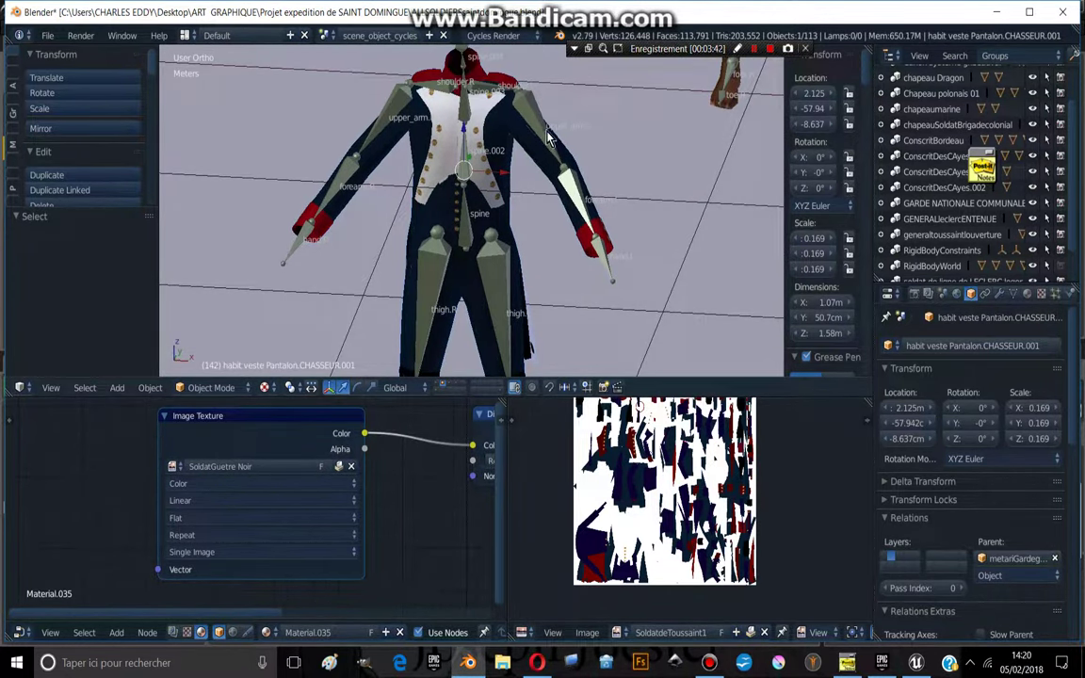
- Set the black-gaiter soldier rig's X to 0, frame it, and select its uniform mesh
right_click(548, 138)
scroll(476, 161, "down", 1)
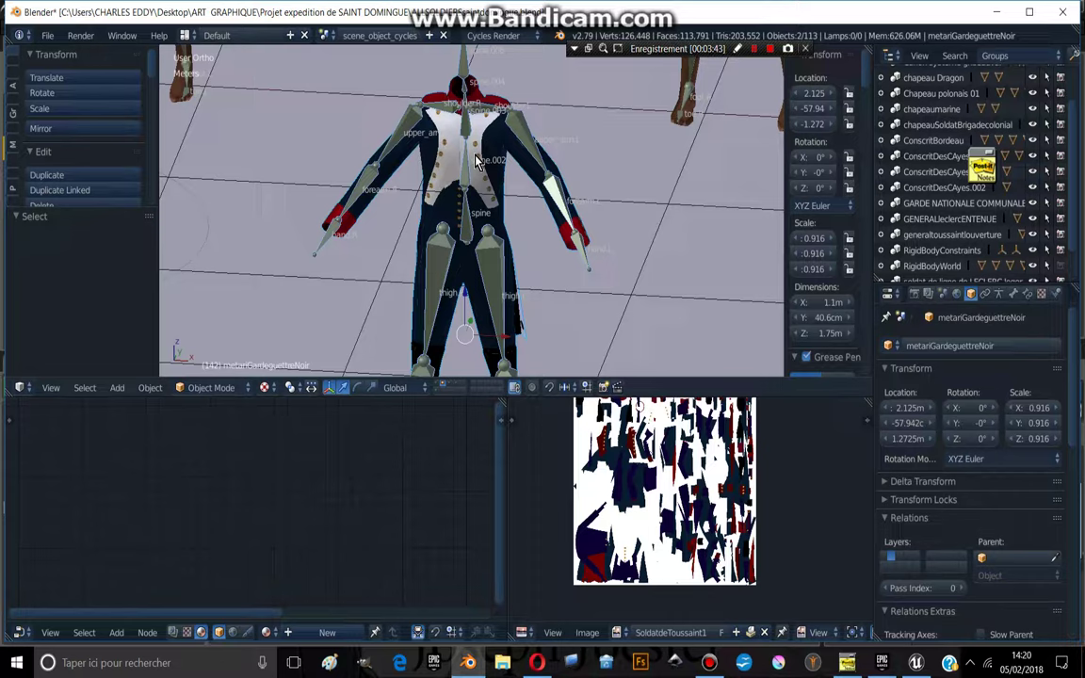
right_click(469, 70)
right_click(467, 70)
type("0")
key("Tab")
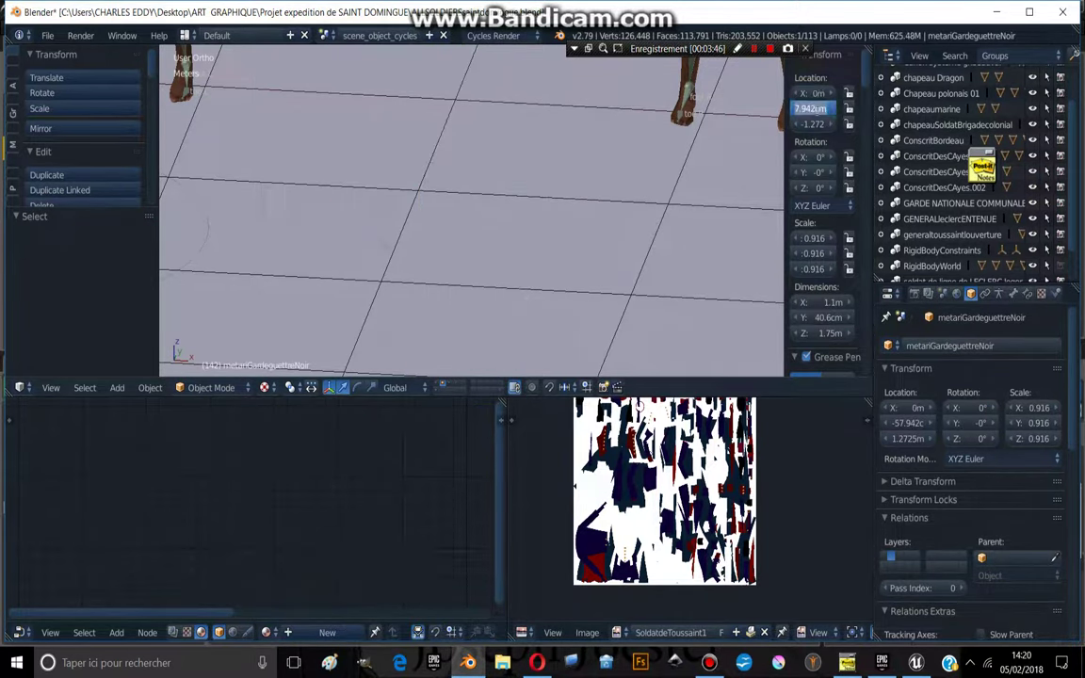
key("KP_Decimal")
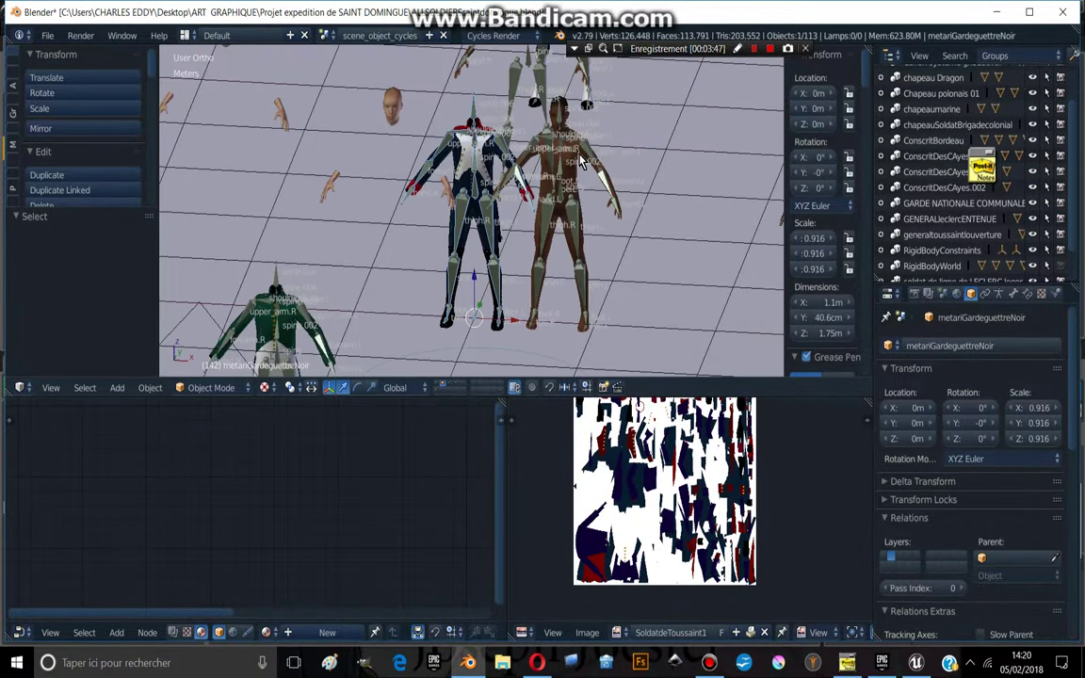
scroll(499, 188, "up", 2)
scroll(499, 188, "up", 2)
right_click(482, 175)
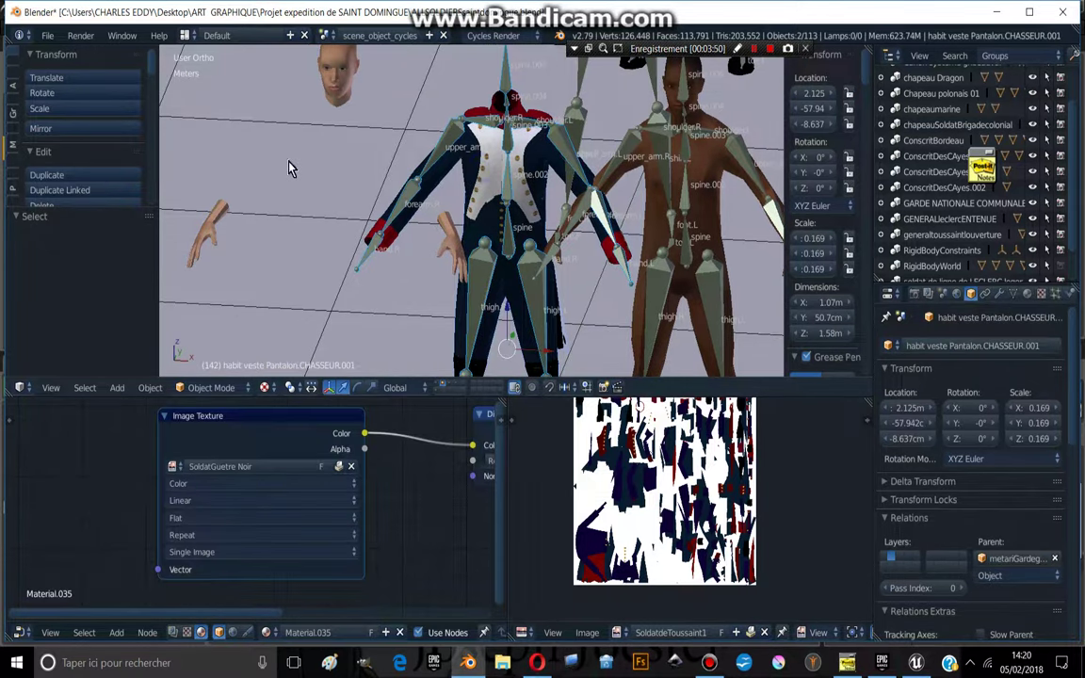
left_click(49, 35)
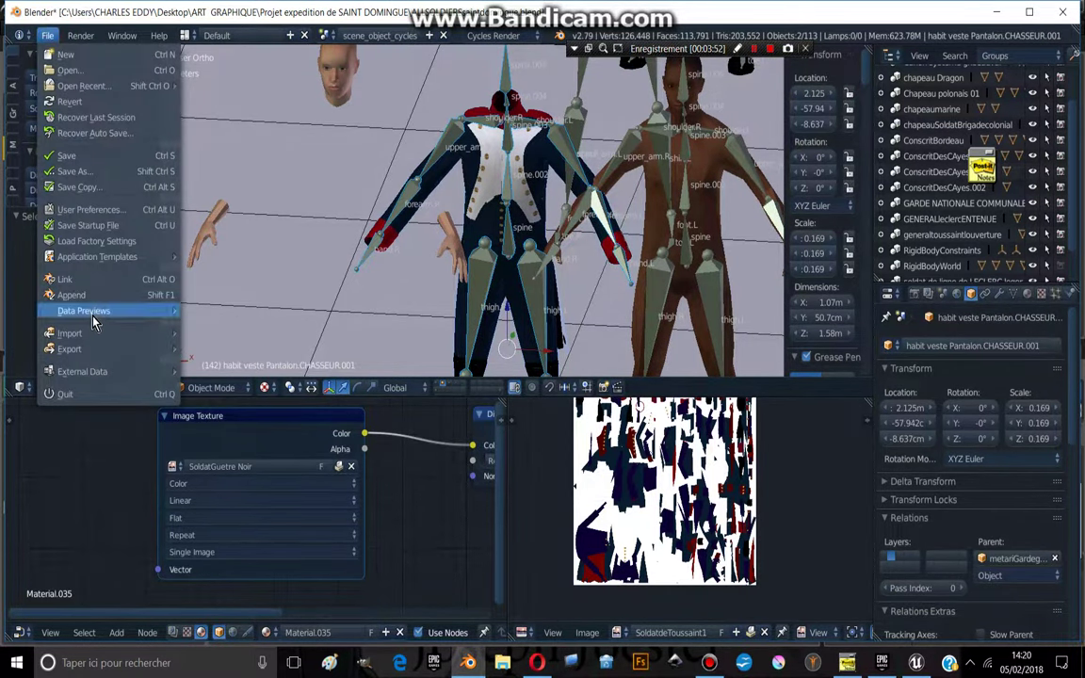
- Export as FBX named SoldatGuettreNoires.fbx on the Desktop, then return to Unreal
mouse_move(85, 349)
left_click(236, 98)
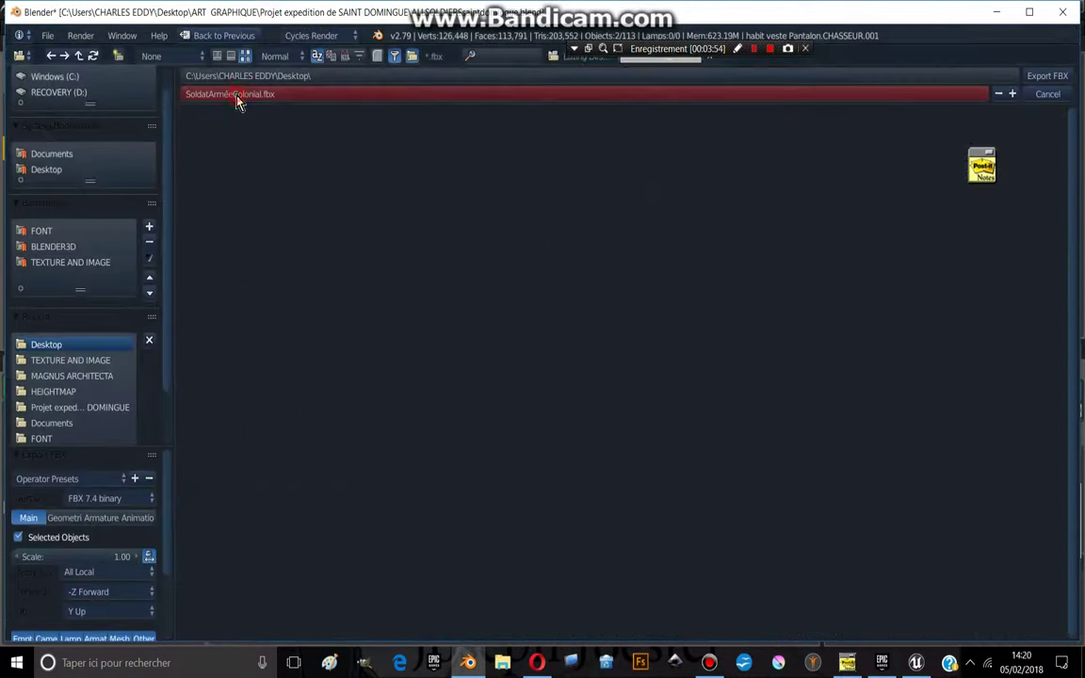
left_click(278, 97)
type("SoldatGuettreNoires")
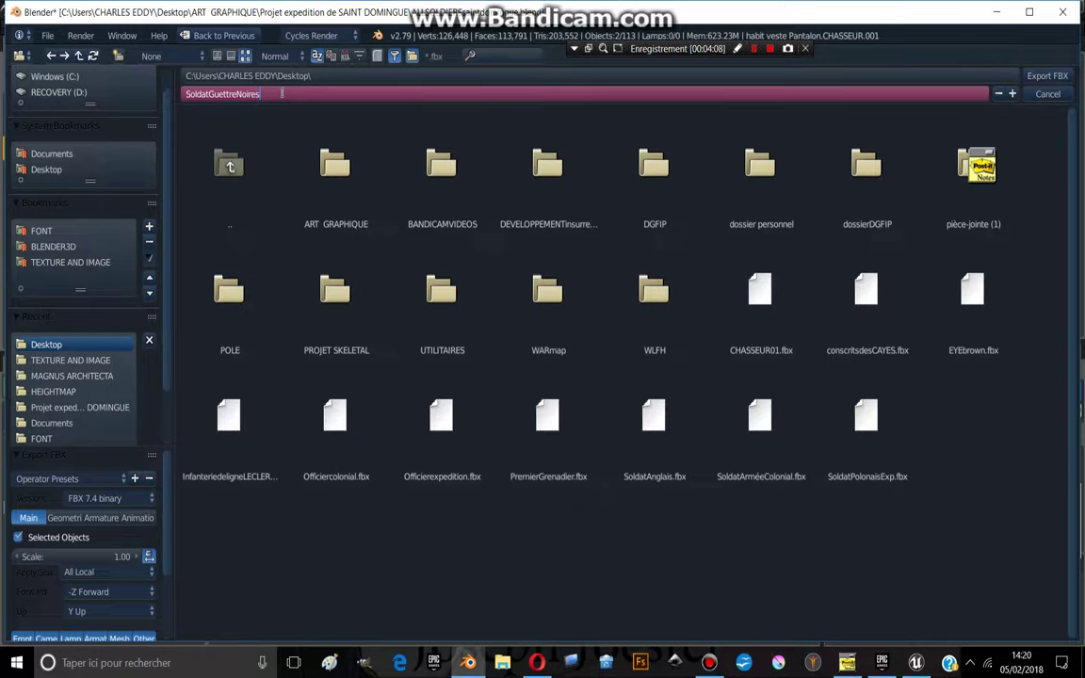
left_click(51, 177)
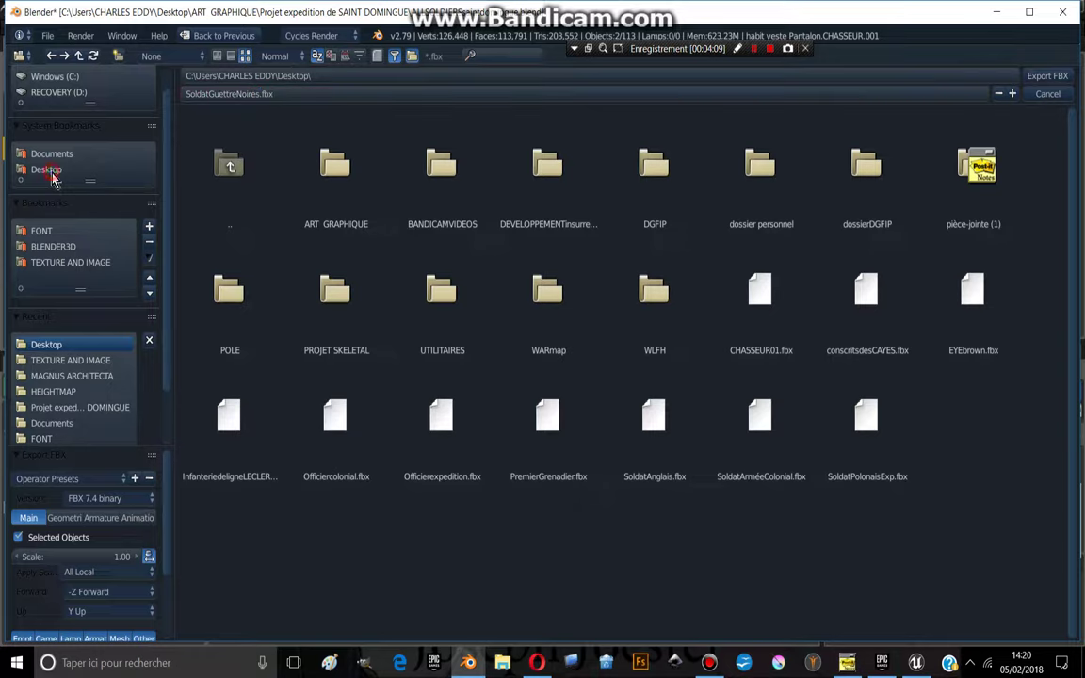
left_click(1046, 75)
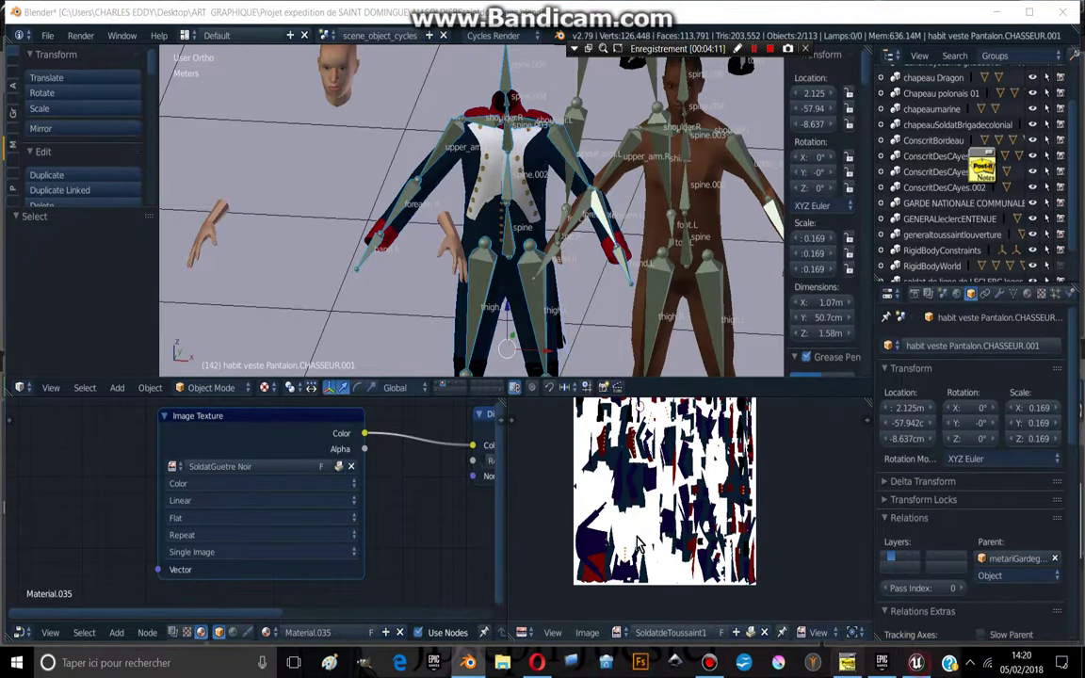
left_click(917, 666)
- Alt-drag a copy of ROUTEmesh4 to the right to create ROUTEmesh7, then return to Blender
right_click_drag(592, 276, 572, 261)
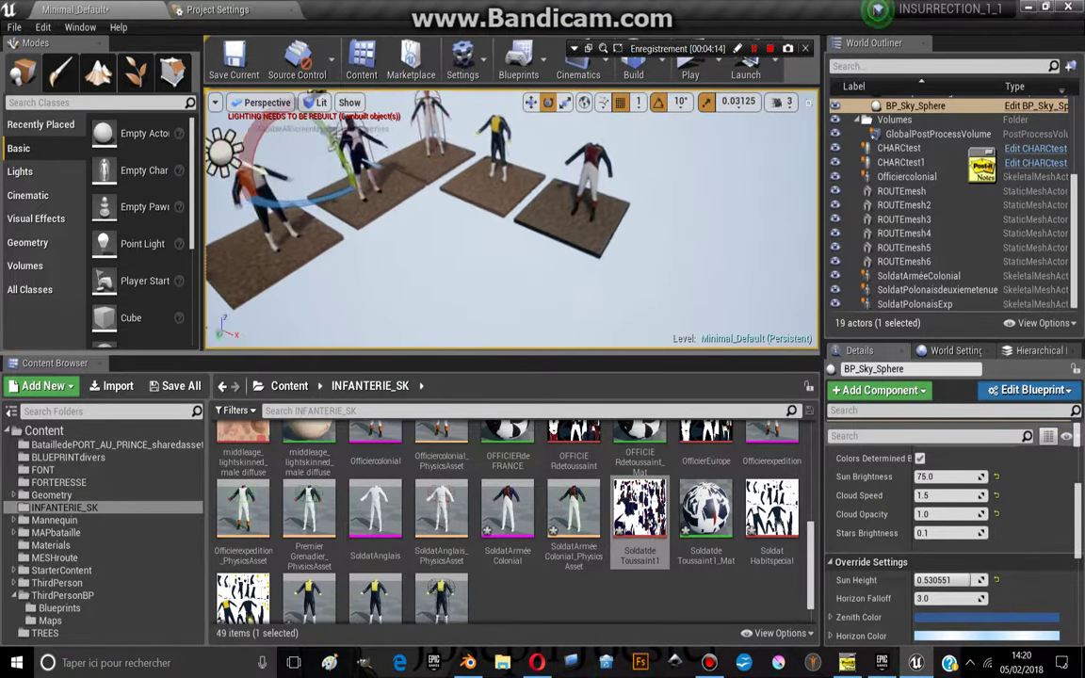
left_click(543, 248)
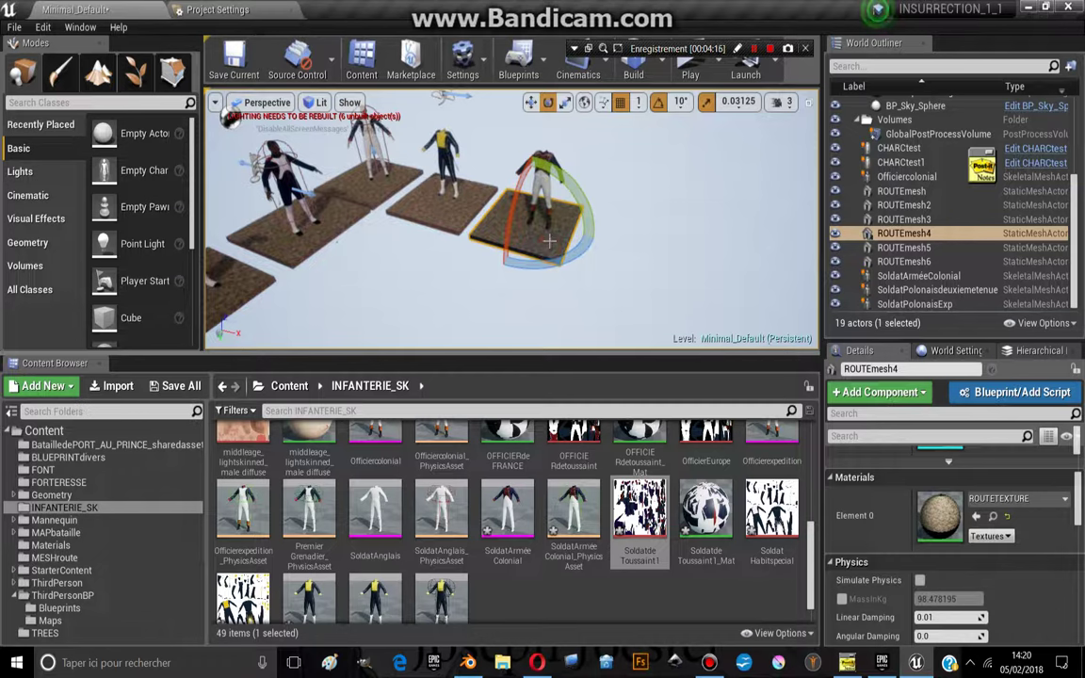
key("w")
left_click_drag(568, 235, 666, 261, "alt")
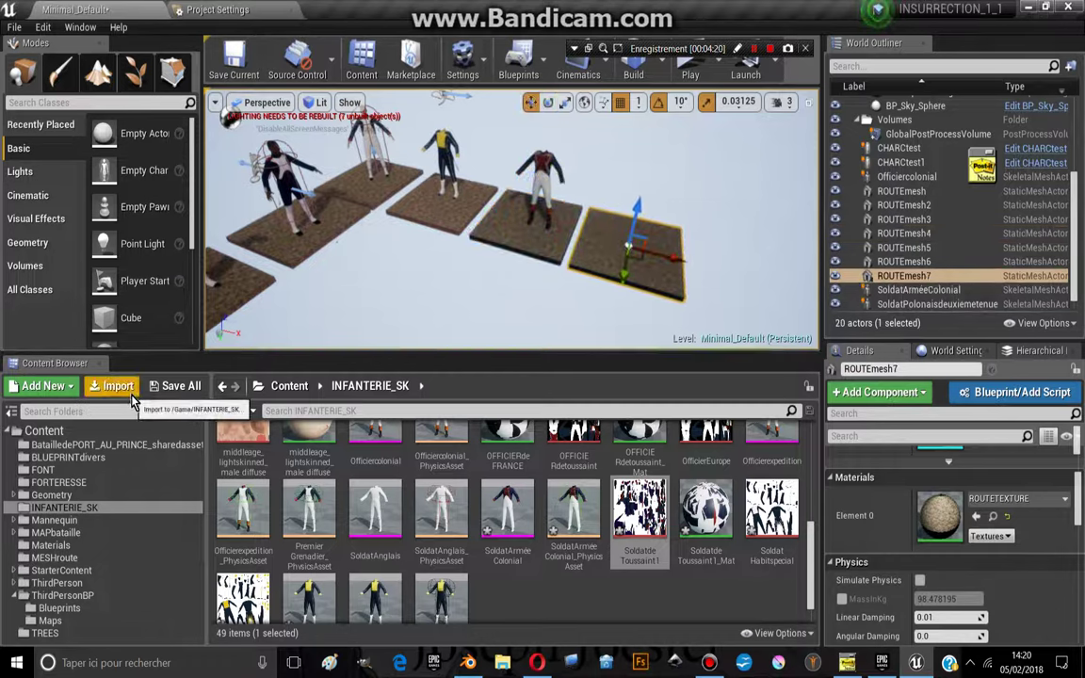
left_click(554, 603)
left_click(469, 664)
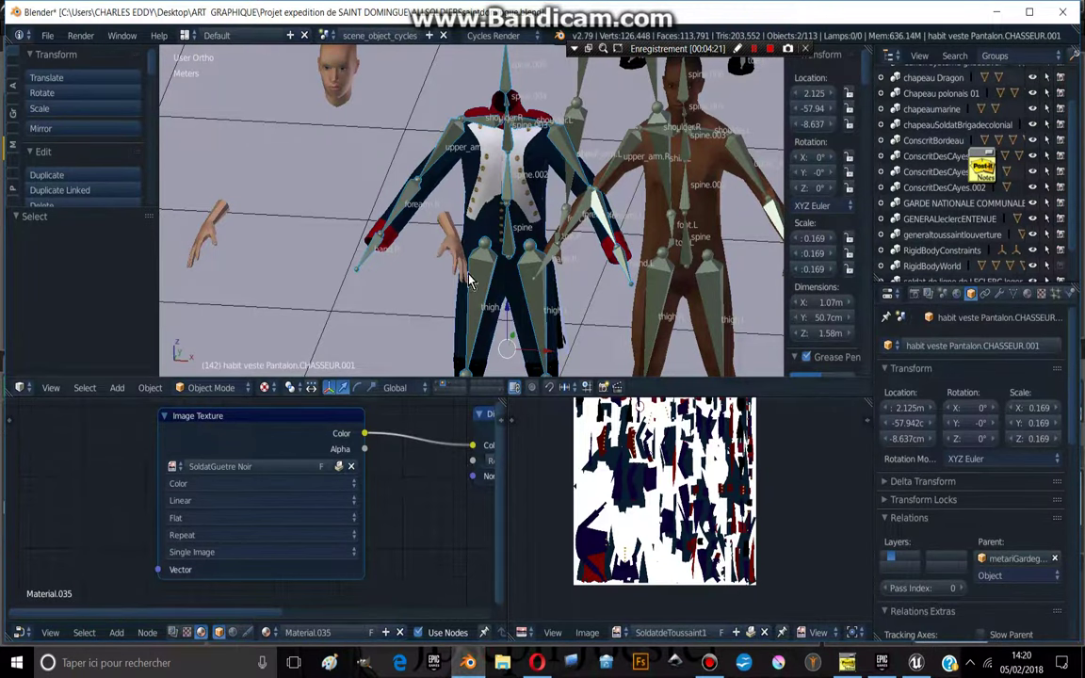
- Select the uniform jacket mesh and display the SoldatGuetre Noir texture in the image editor
right_click(482, 183)
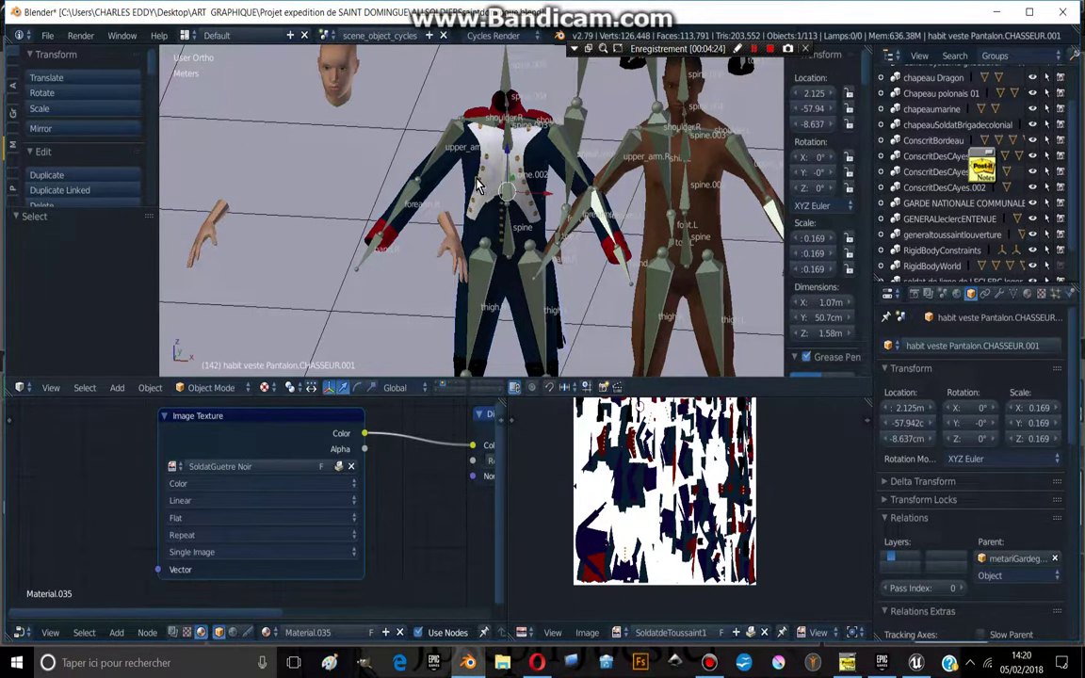
left_click(617, 634)
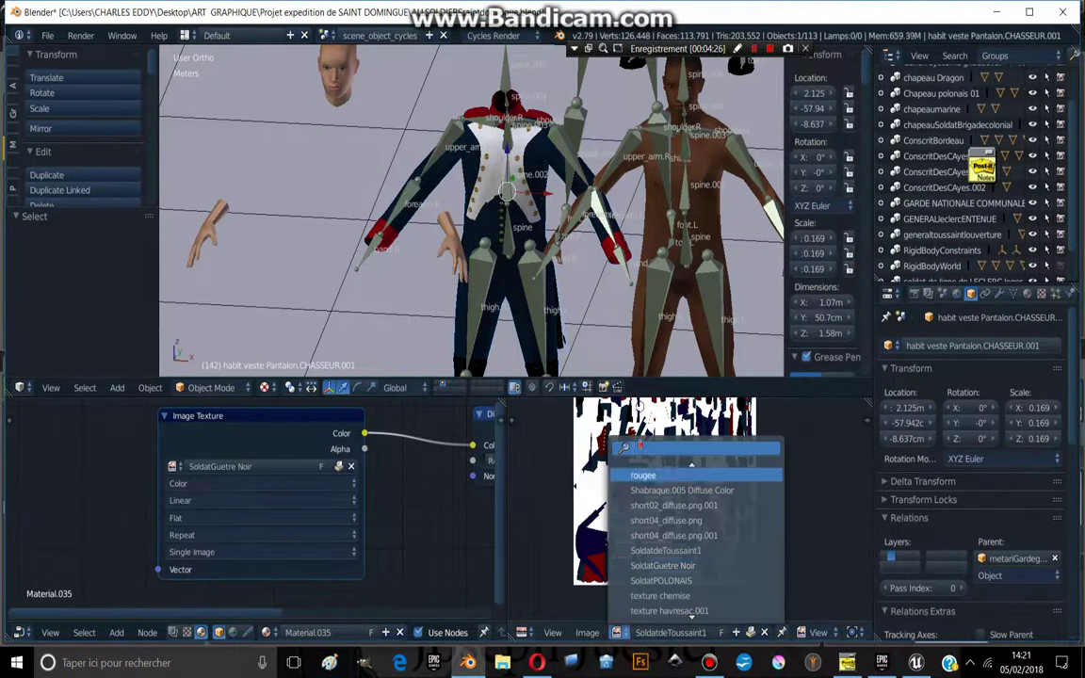
type("soldat")
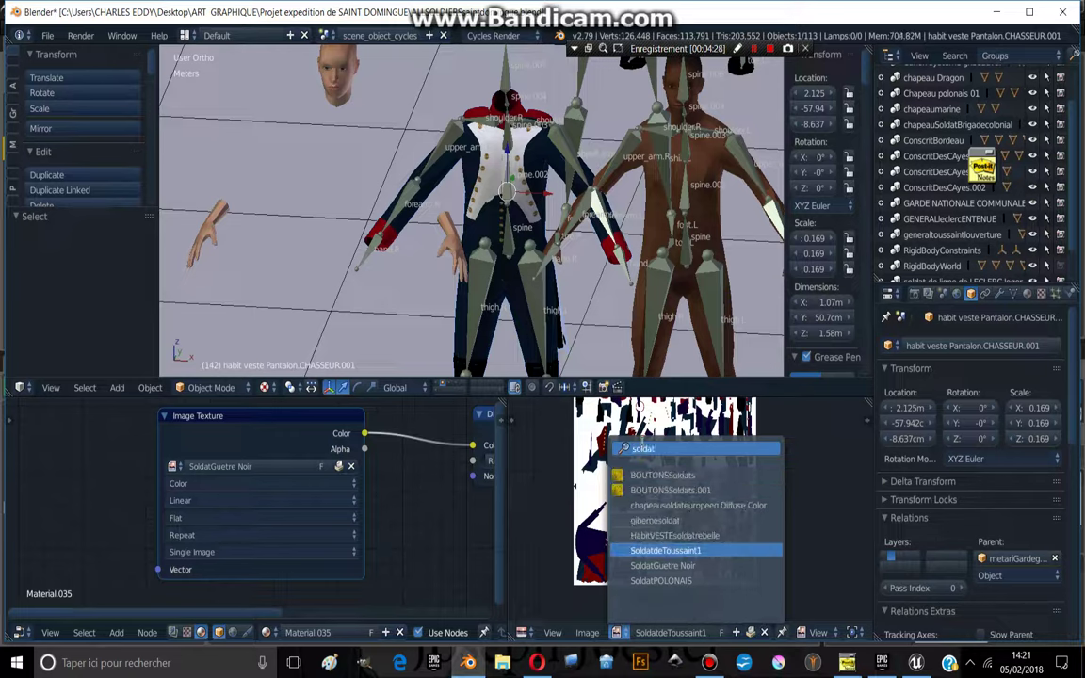
left_click(659, 565)
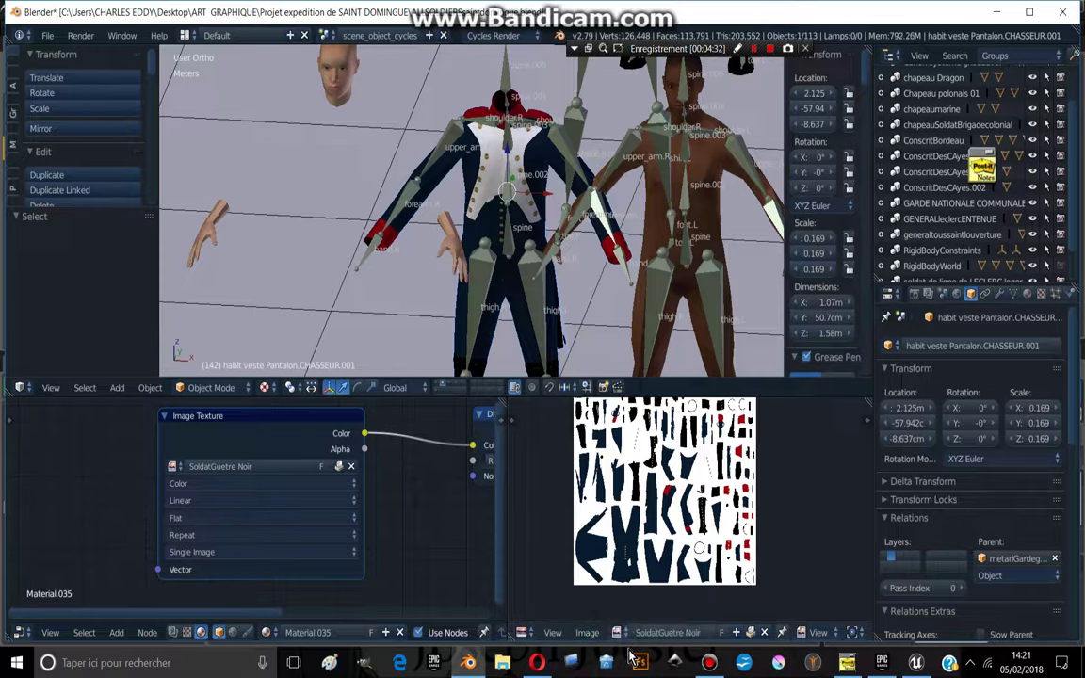
- Save the texture as SoldatGuetre Noir.png in the Desktop folder
left_click(590, 638)
left_click(625, 523)
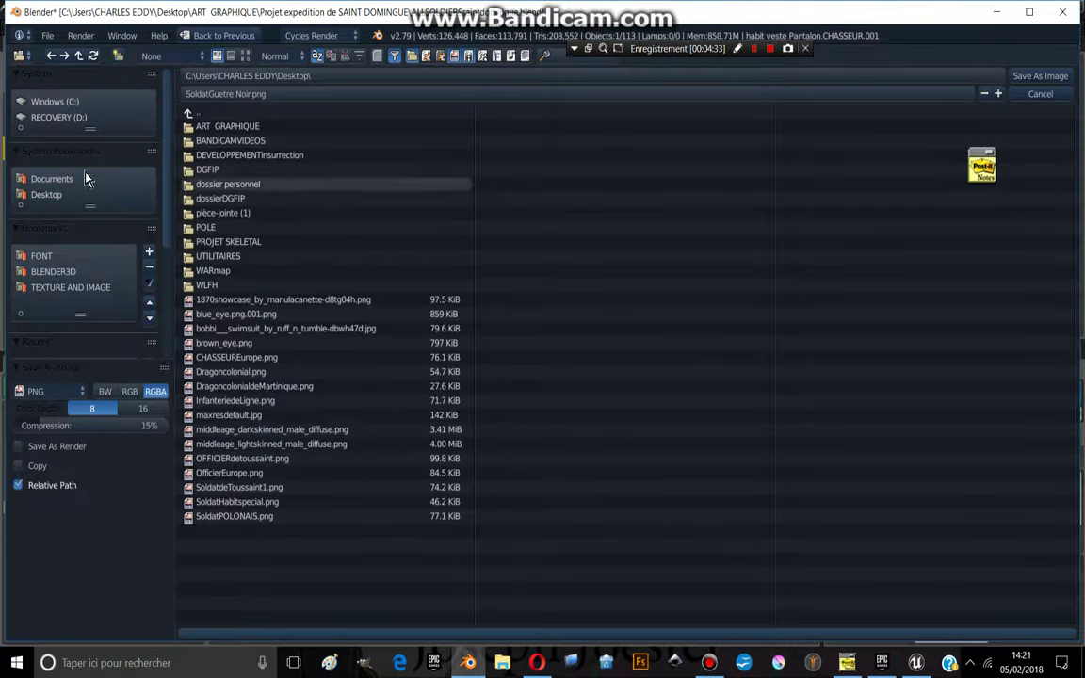
left_click(273, 93)
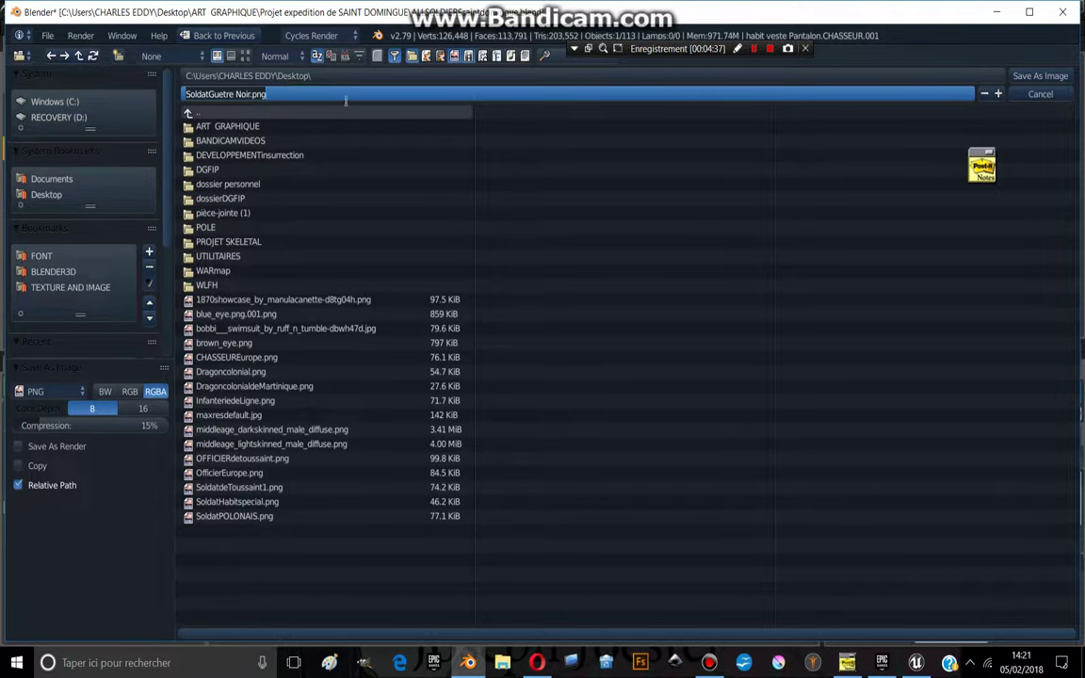
left_click(754, 283)
left_click(47, 195)
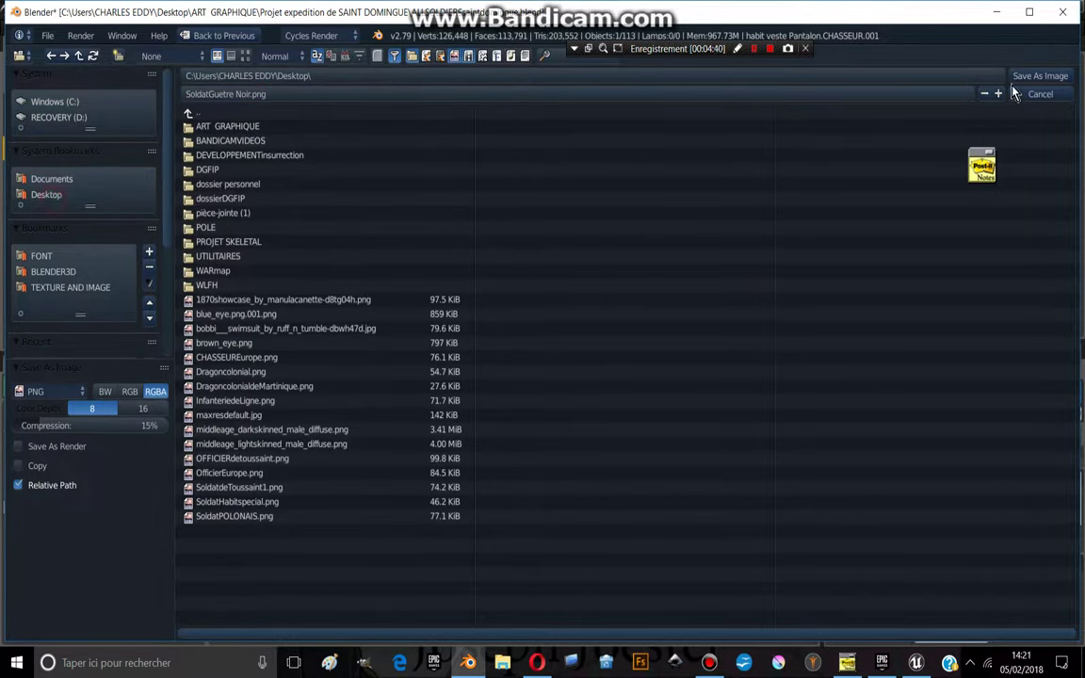
- Import the SoldatGuetre Noir texture and SoldatGuettreNoires model, accepting the FBX import options
key("alt+Tab")
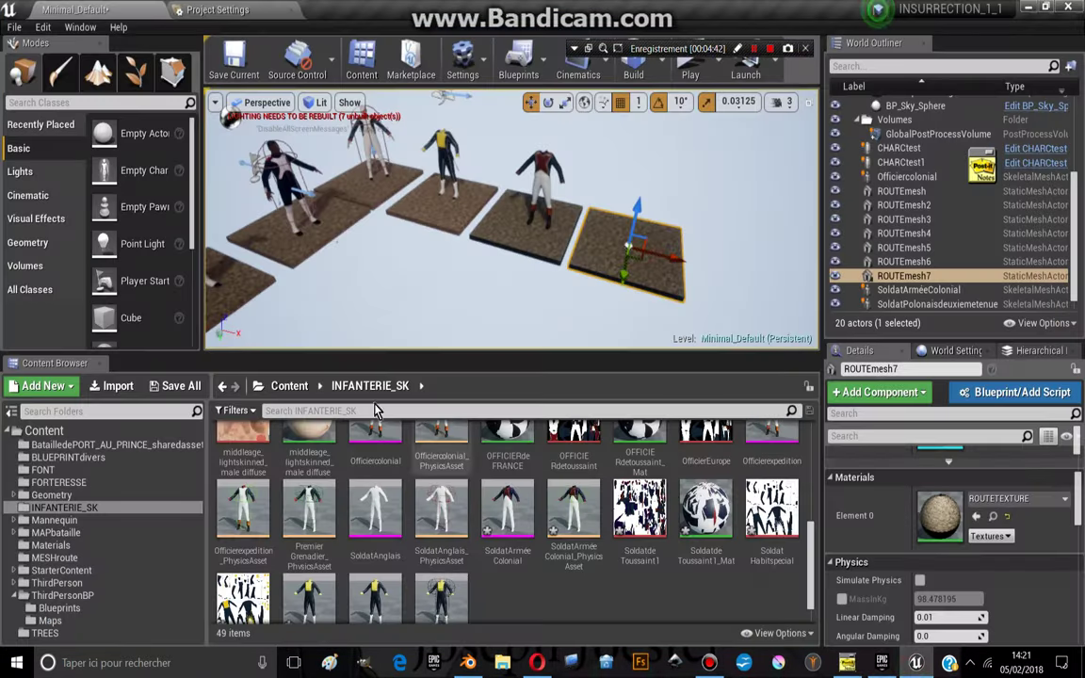
left_click(113, 385)
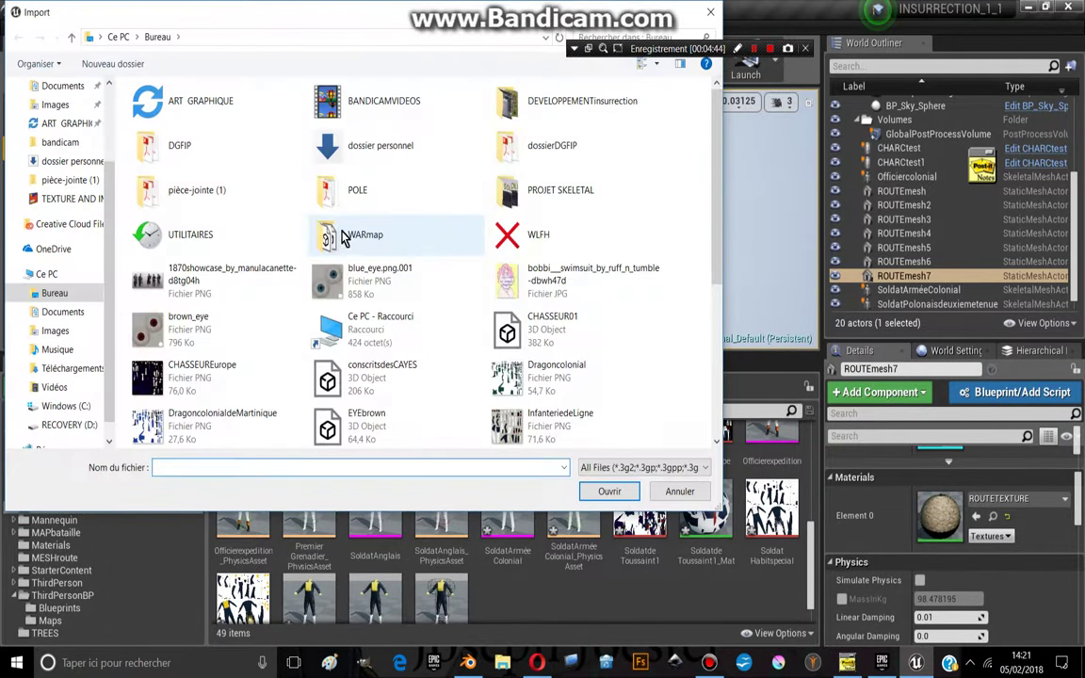
left_click(185, 373)
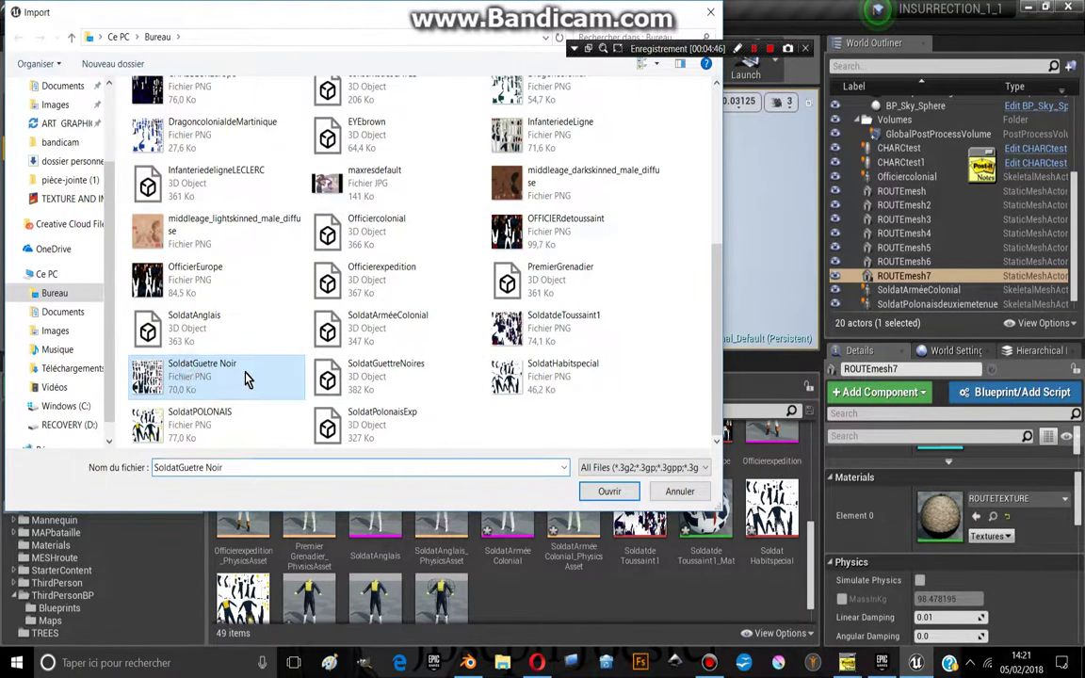
left_click(422, 378, "ctrl")
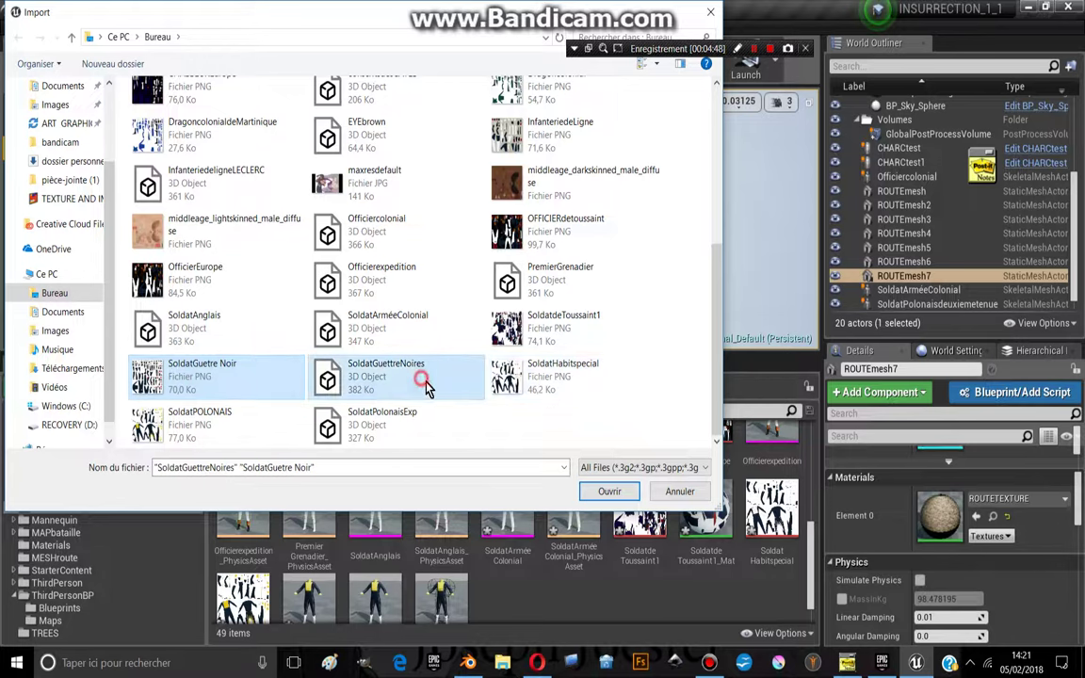
left_click(637, 493)
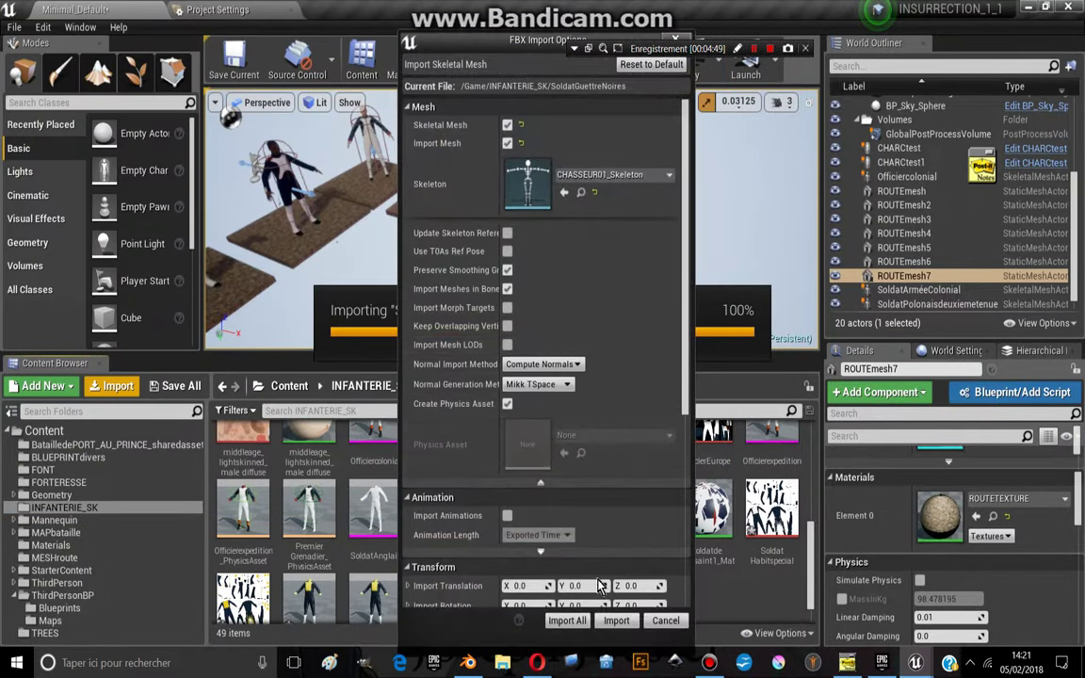
left_click(566, 622)
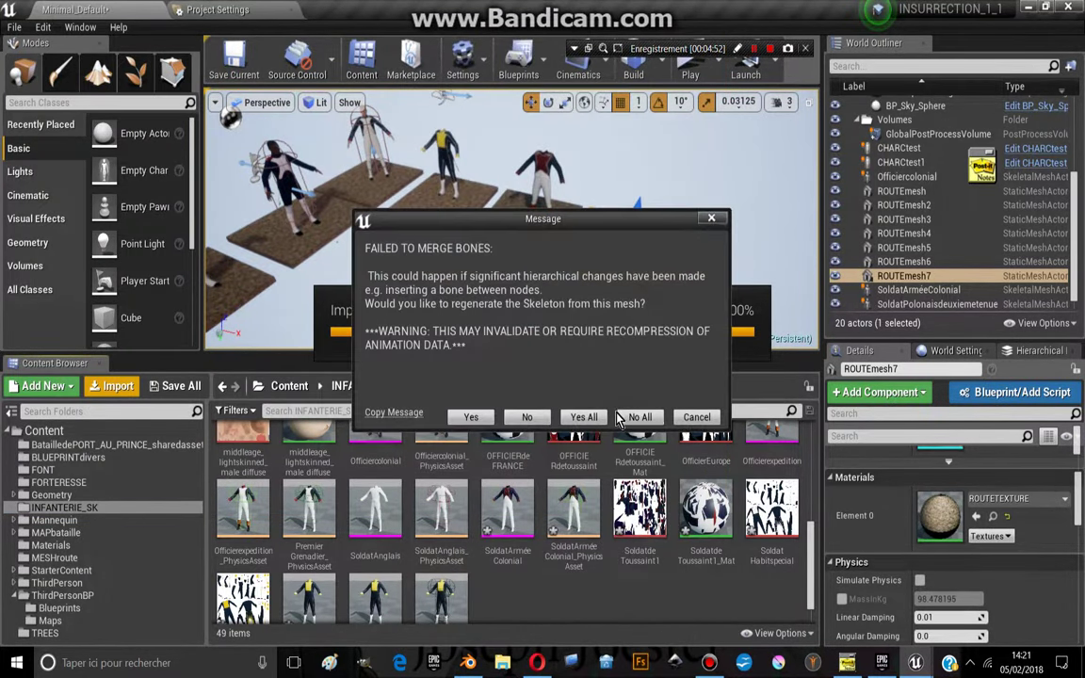
- Dismiss the bone-merge warnings and all merge-failure notices with OK to finish importing
left_click(586, 417)
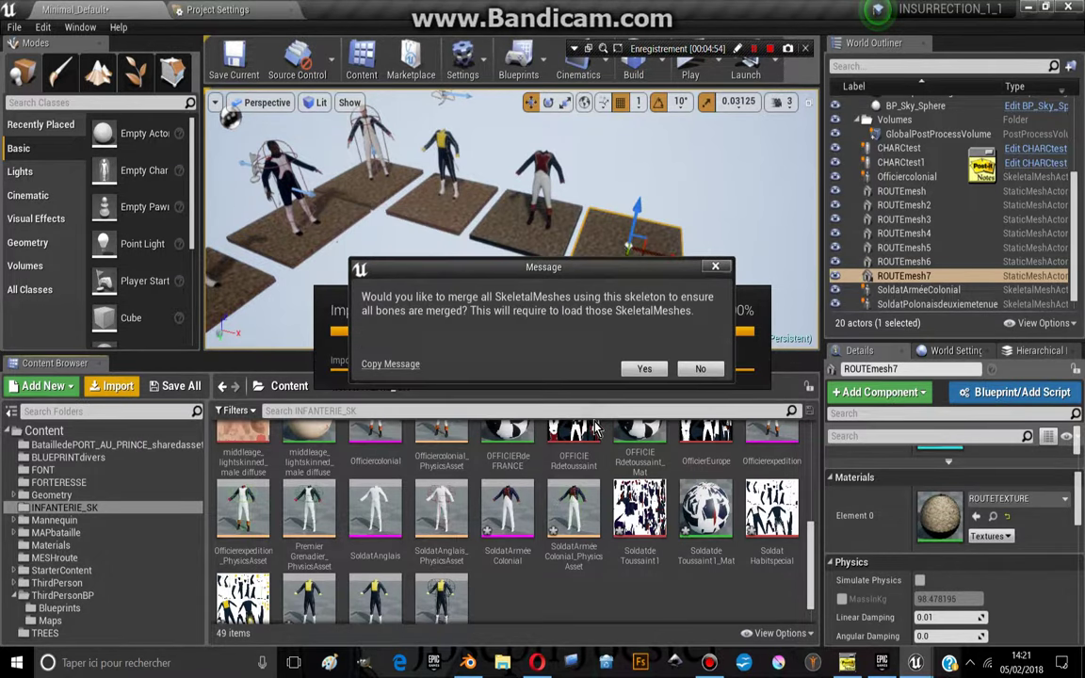
left_click(641, 369)
left_click(623, 361)
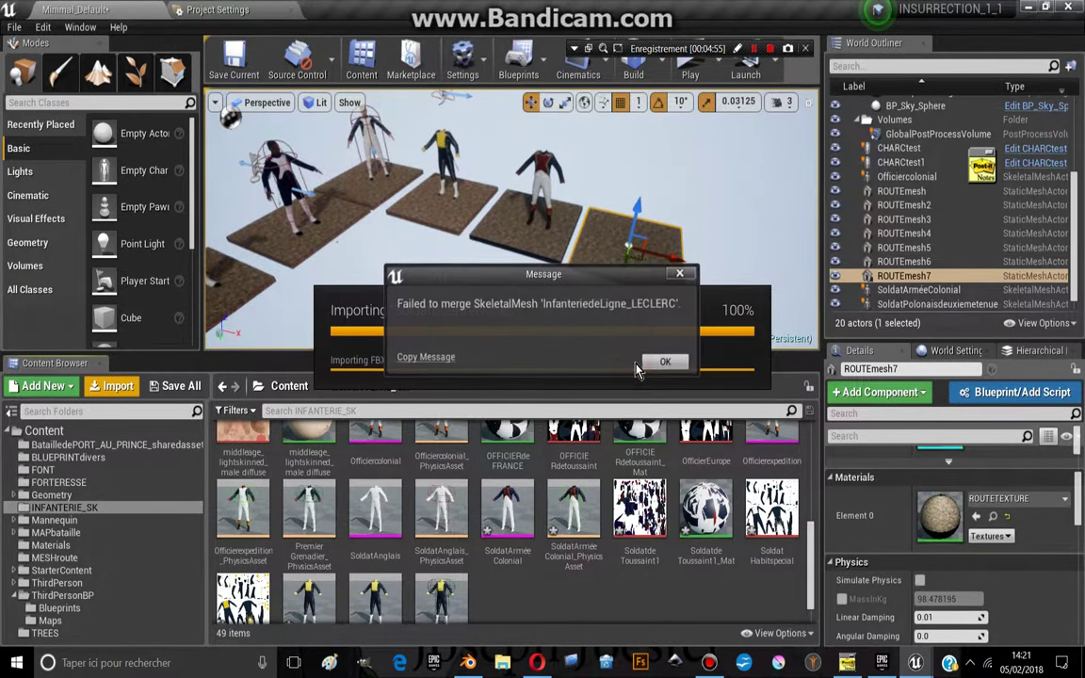
left_click(656, 365)
left_click(652, 365)
left_click(650, 367)
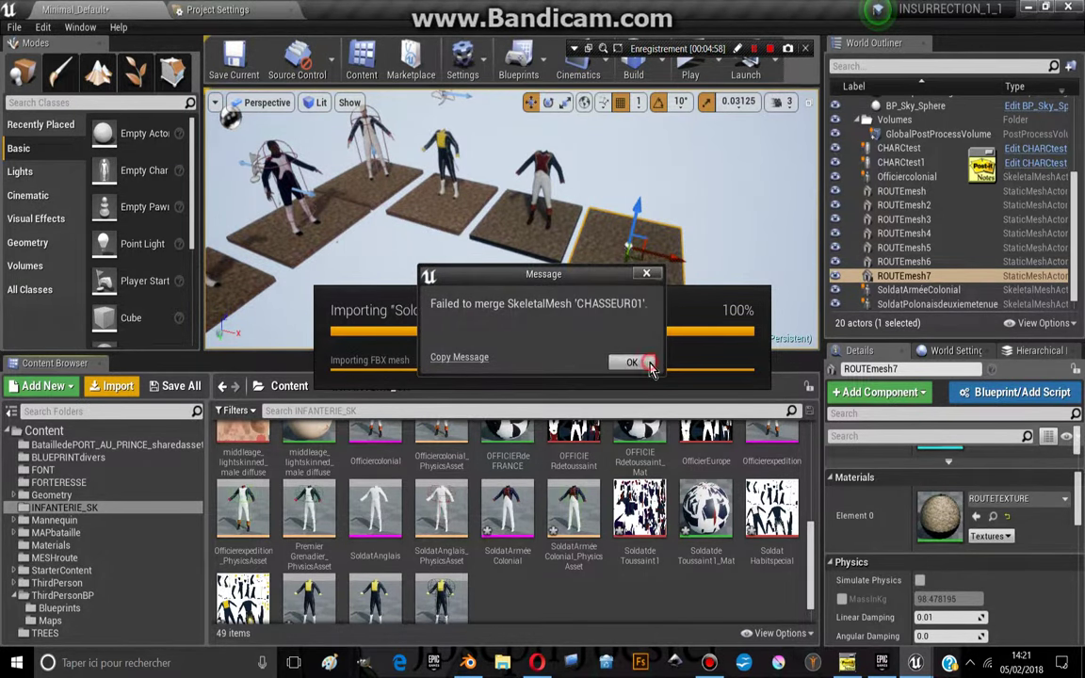
left_click(648, 367)
left_click(649, 366)
left_click(637, 365)
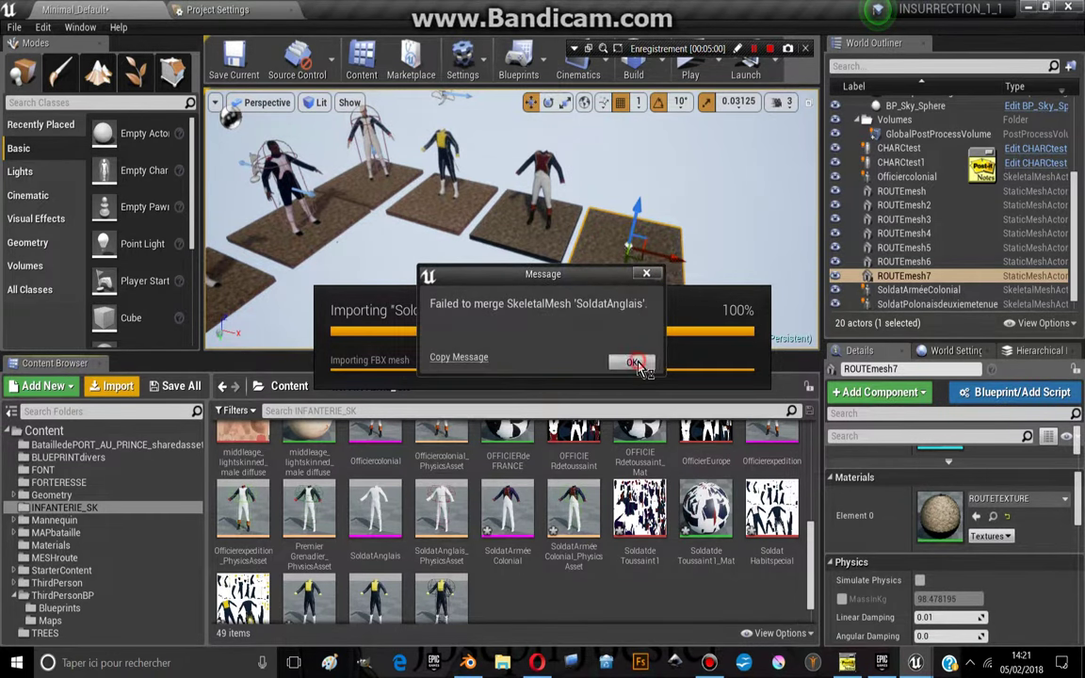
left_click(642, 365)
left_click(637, 366)
left_click(638, 367)
left_click(637, 367)
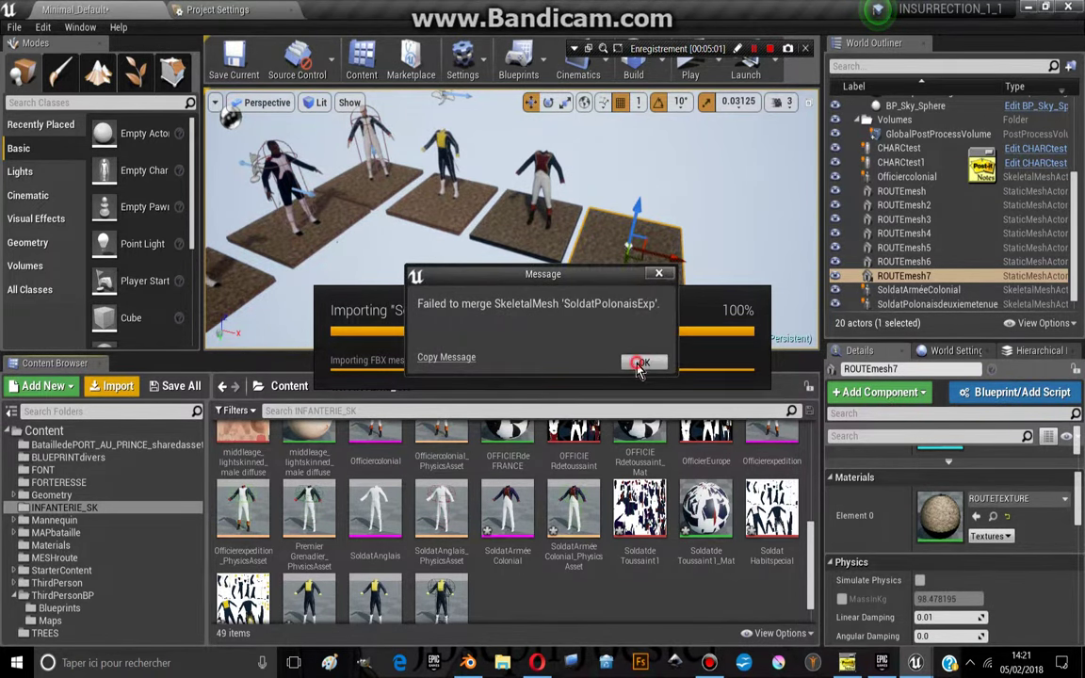
left_click(638, 368)
left_click(638, 366)
left_click(677, 367)
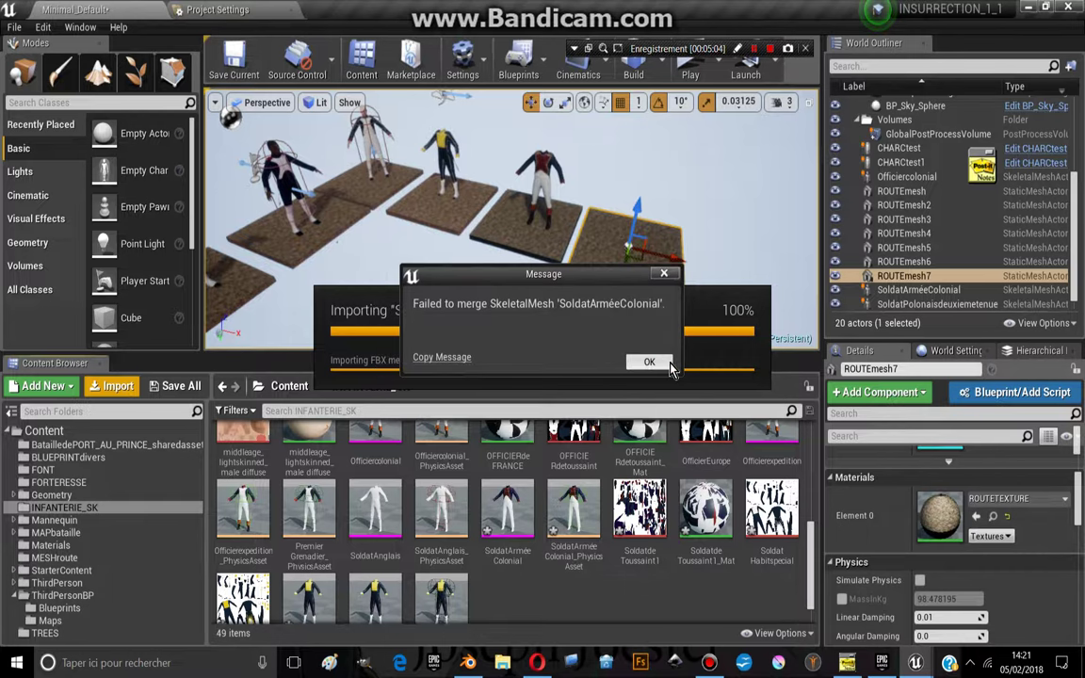
left_click(650, 364)
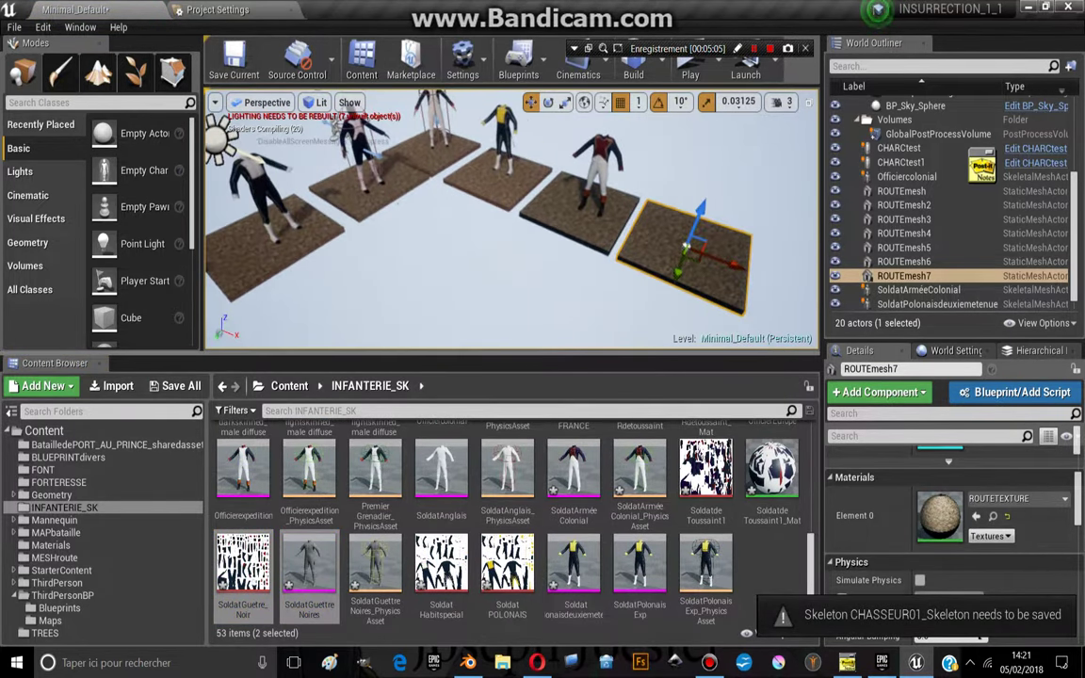
- Clear the selection and enlarge the asset grid to show every import, then return to Blender
left_click(777, 565)
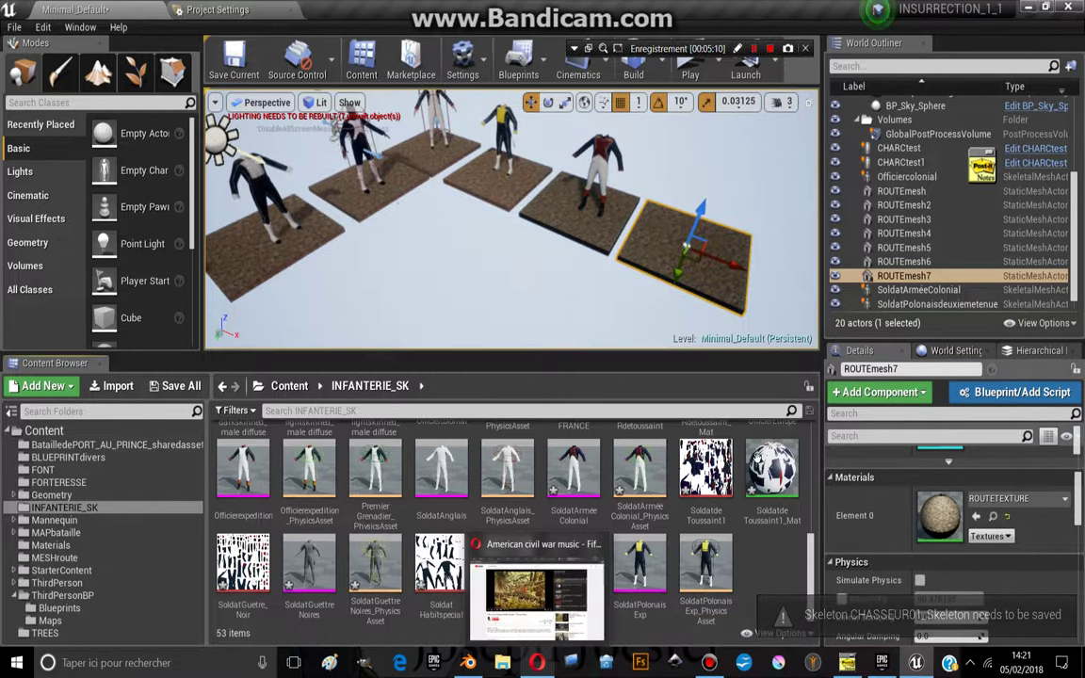
mouse_move(558, 352)
left_mouse_down()
mouse_move(542, 149)
mouse_move(541, 169)
left_mouse_up()
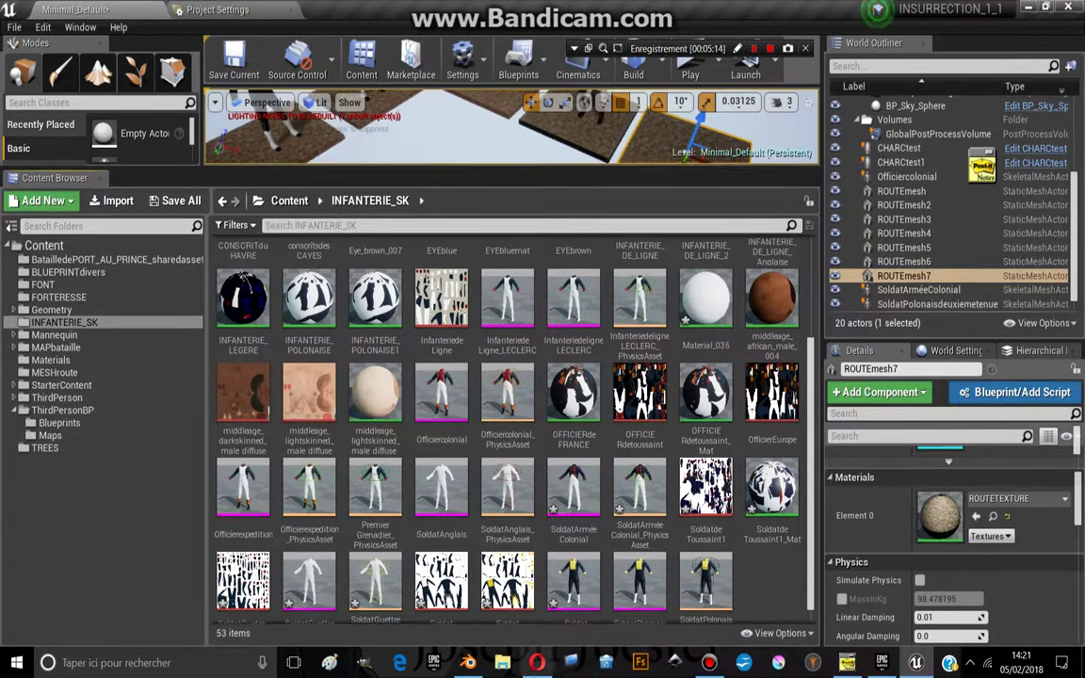
left_click(468, 665)
- Move the large ground plane Plane.006 to a new position
scroll(373, 198, "down", 3)
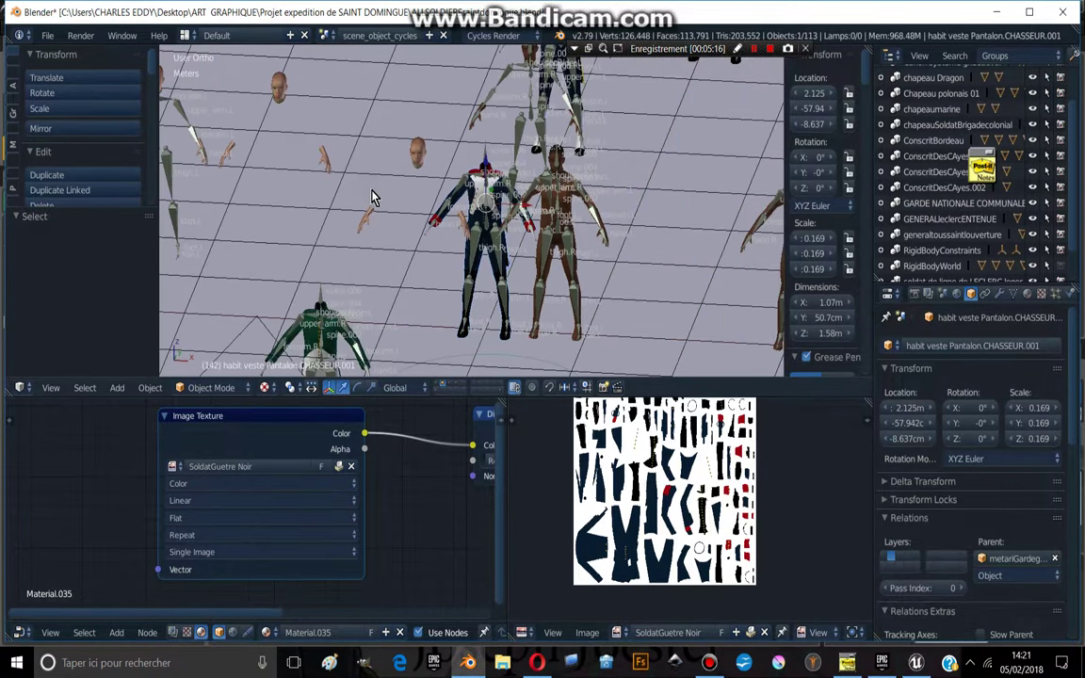
scroll(556, 193, "down", 3)
mouse_move(565, 168)
right_mouse_down()
mouse_move(565, 198)
mouse_move(576, 194)
mouse_move(499, 214)
right_mouse_up()
key("KP_5")
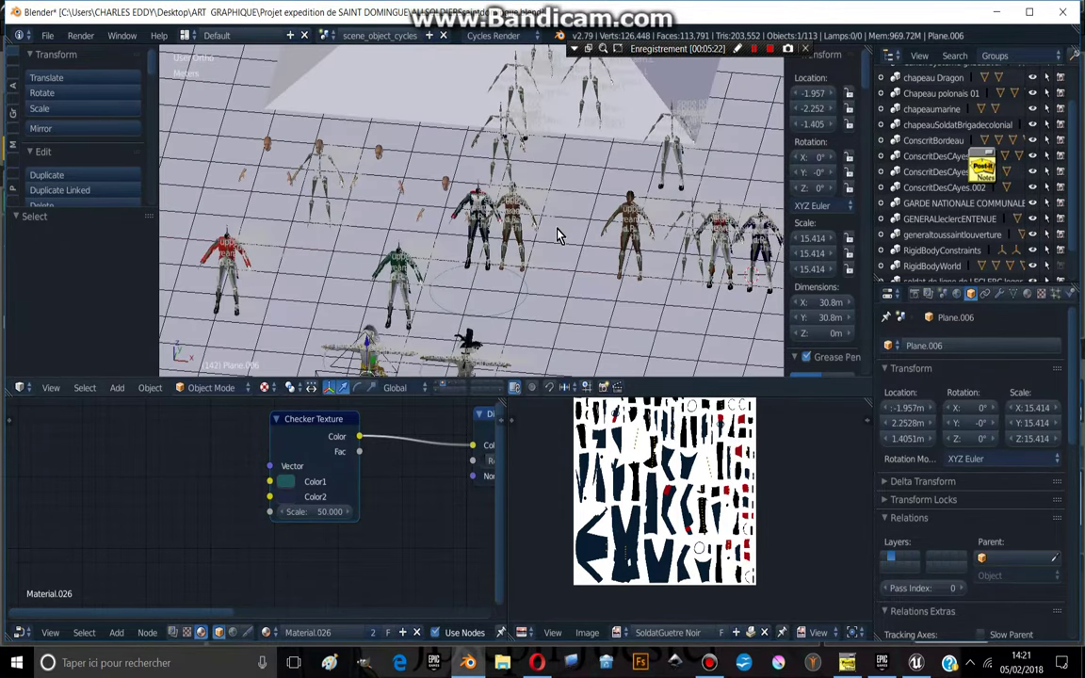
- Orbit over the grid of figures and select the grenadier uniform to show its INFANTERIE DE LIGNE.Anglaise material
scroll(553, 240, "down", 4)
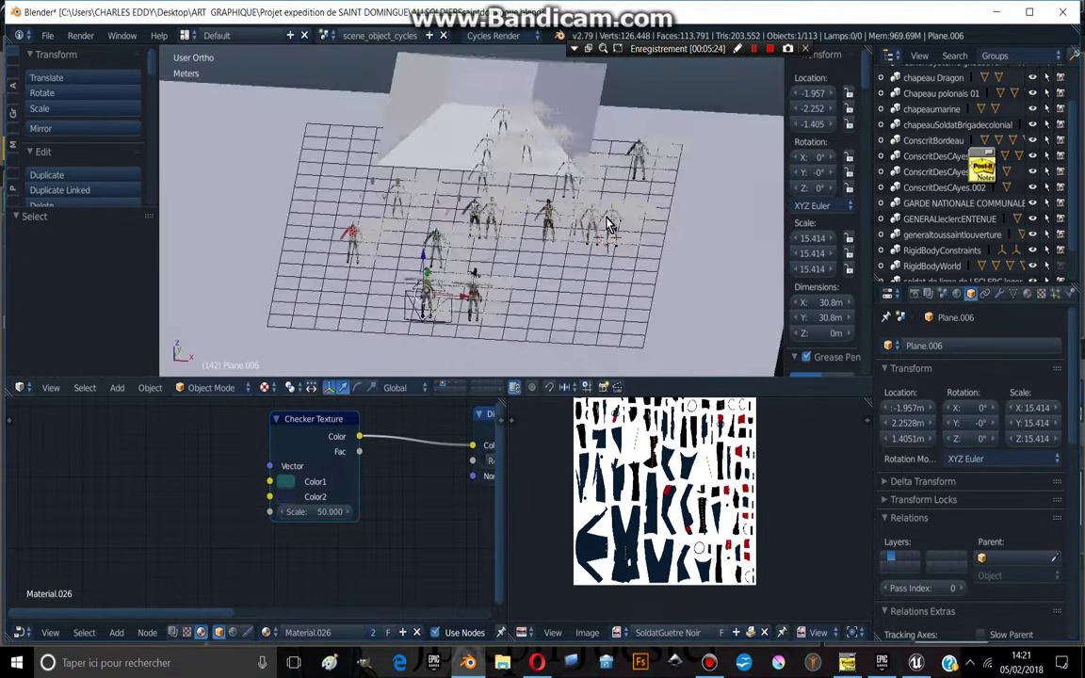
mouse_move(553, 240)
middle_mouse_down()
mouse_move(603, 226)
mouse_move(474, 255)
middle_mouse_up()
scroll(602, 226, "up", 3)
scroll(474, 255, "up", 5)
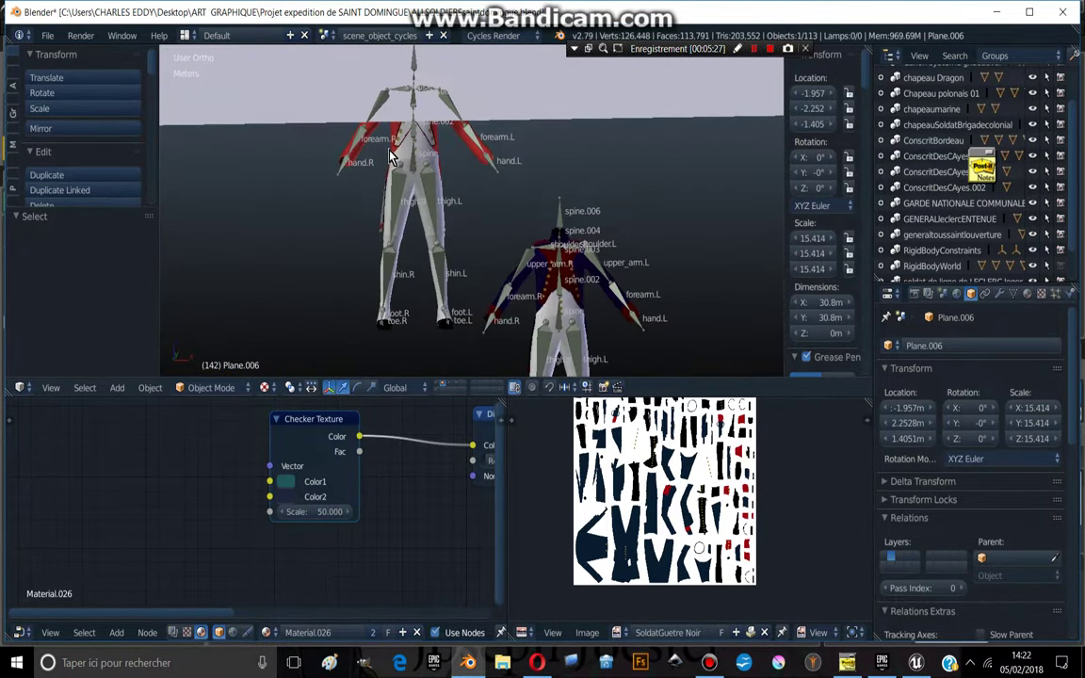
right_click(399, 148)
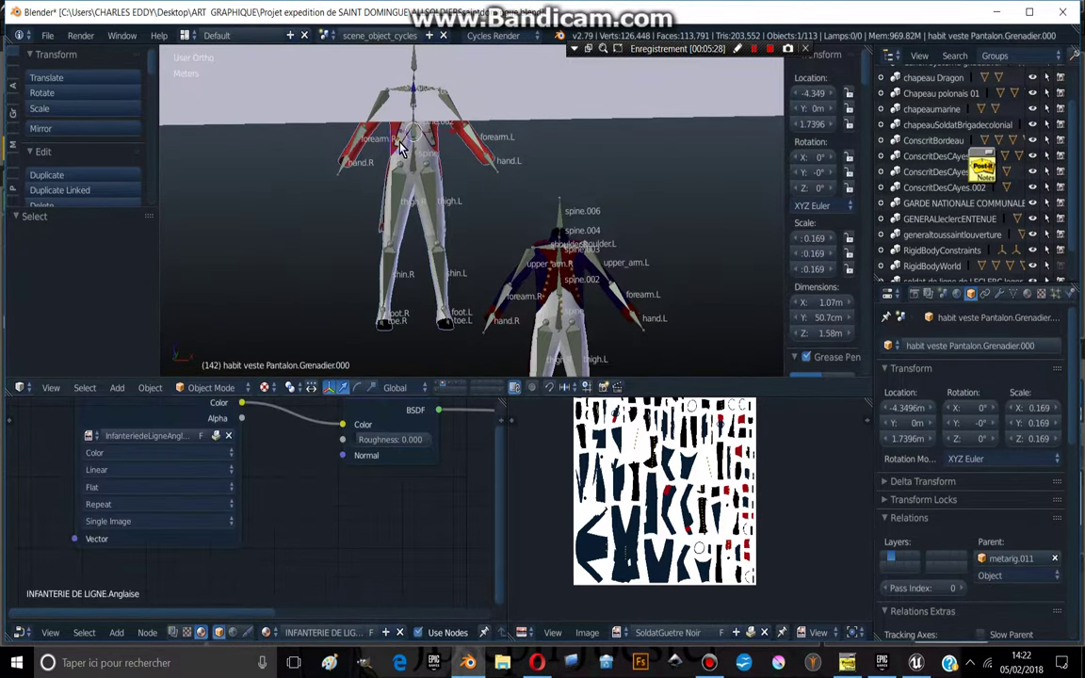
- Search 'infant' and load InfanteriedeLigneAnglaise.png into the image editor
left_click(618, 634)
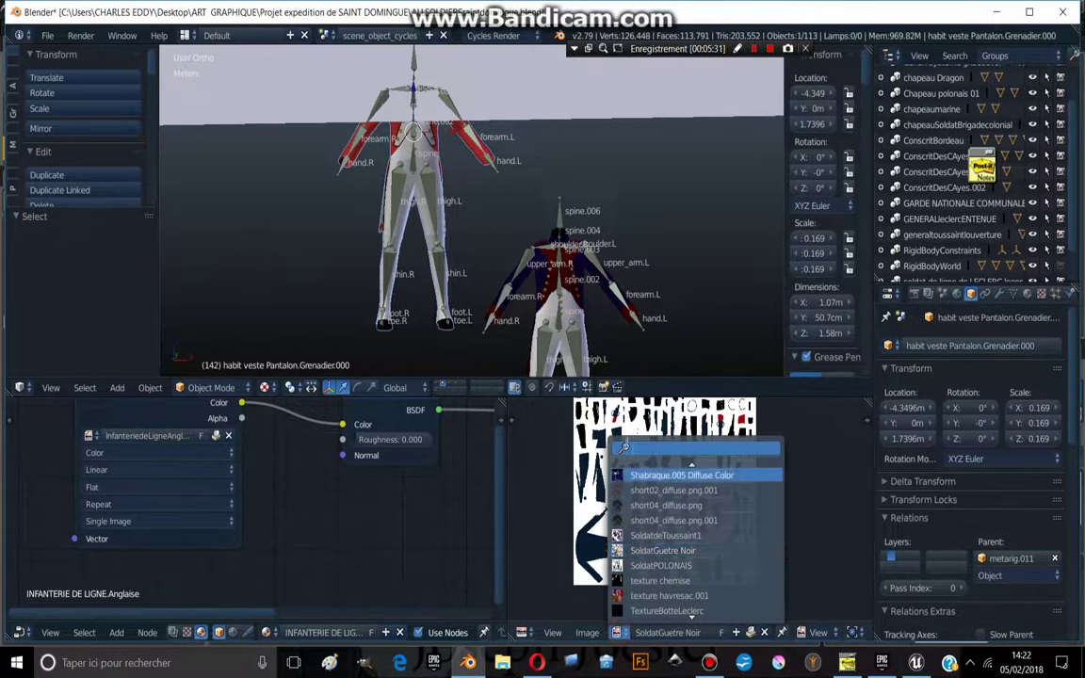
type("infant")
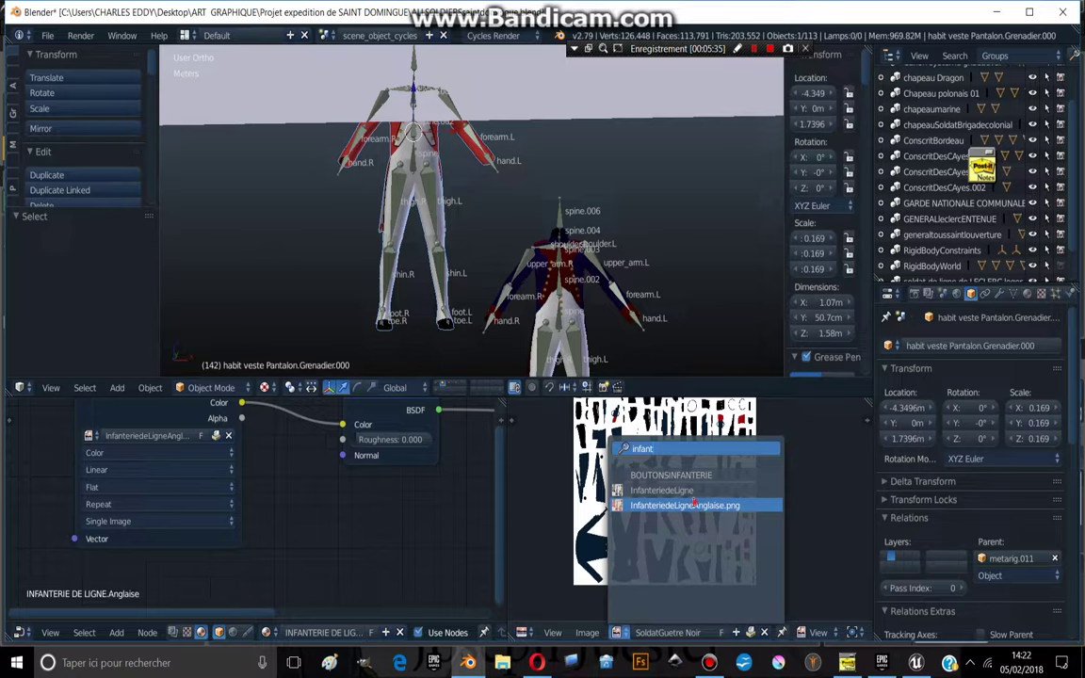
left_click(626, 505)
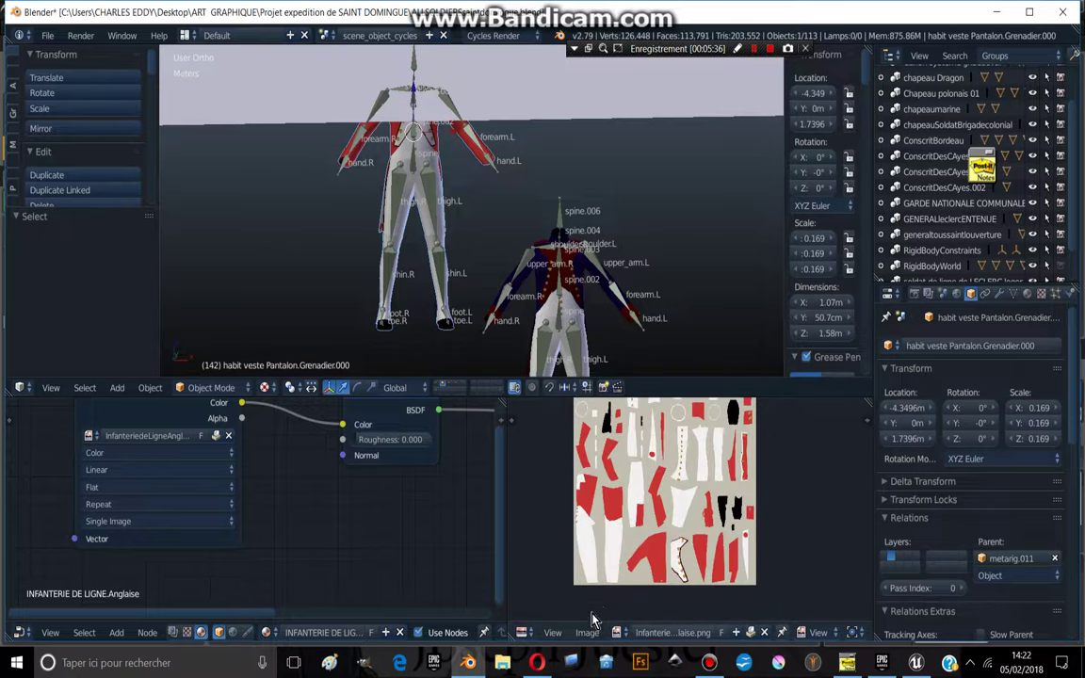
- Save InfanteriedeLigneAnglaise.png to the Desktop with Save As Image
left_click(587, 632)
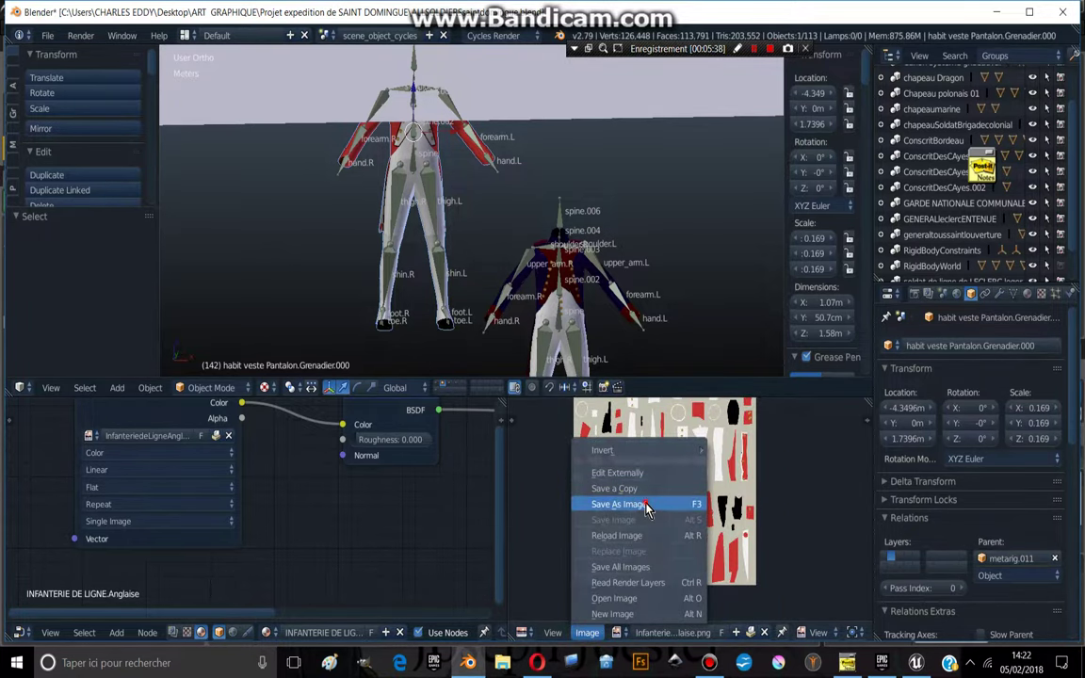
left_click(584, 456)
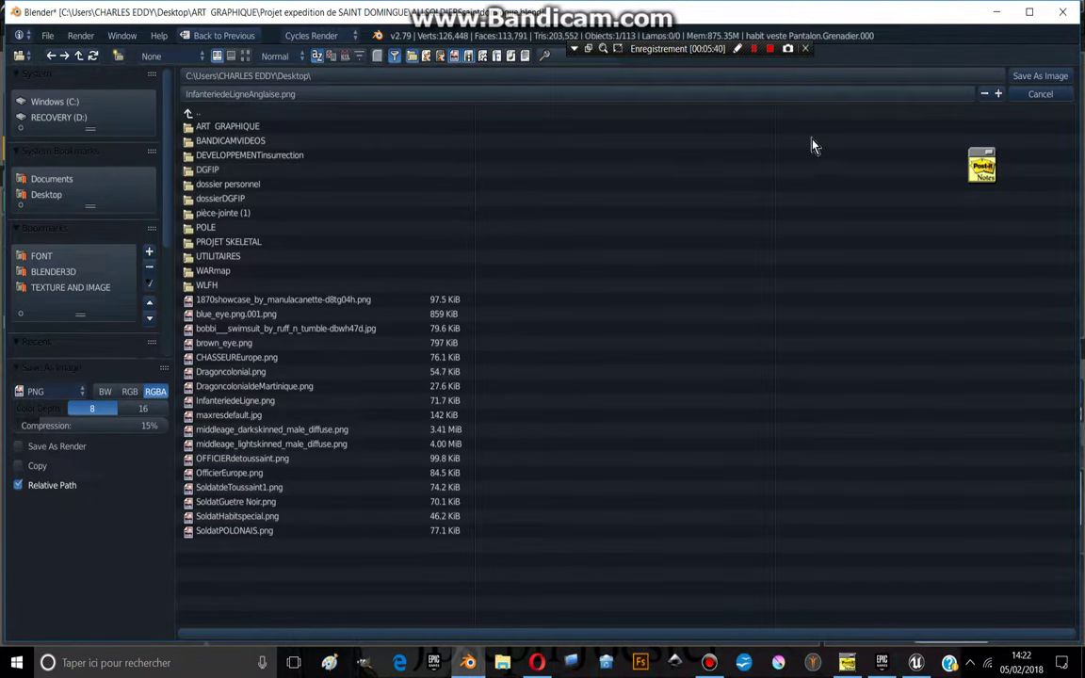
left_click(1024, 79)
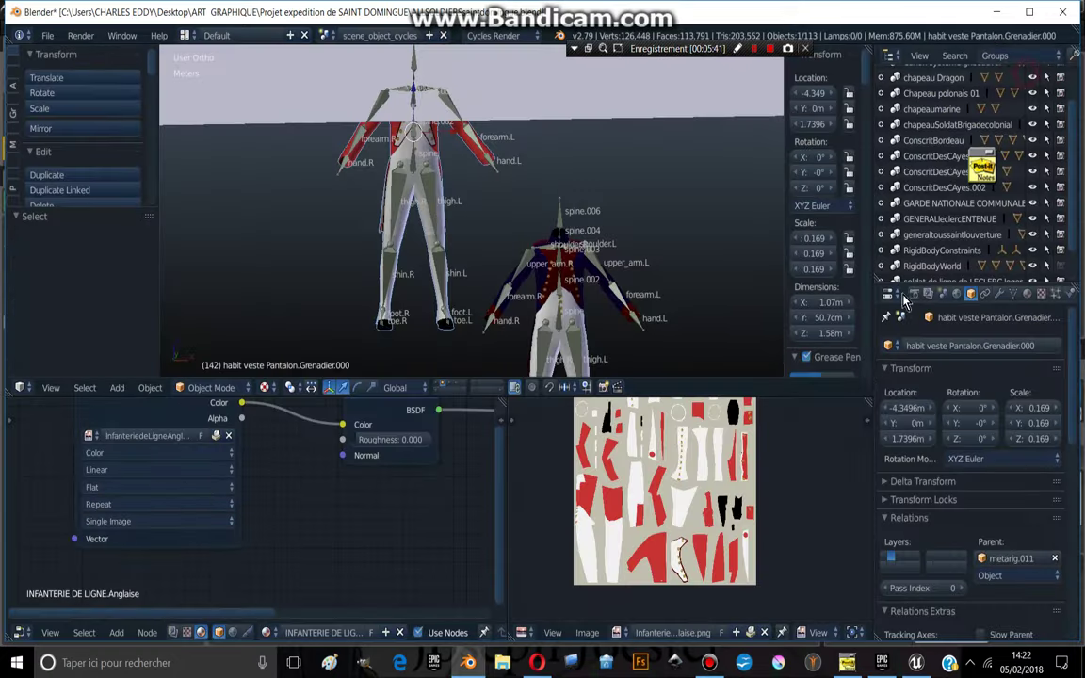
left_click(912, 665)
- Import the InfanteriedeLigneAnglaise image from the Desktop into the INFANTERIE_SK folder
left_click(117, 201)
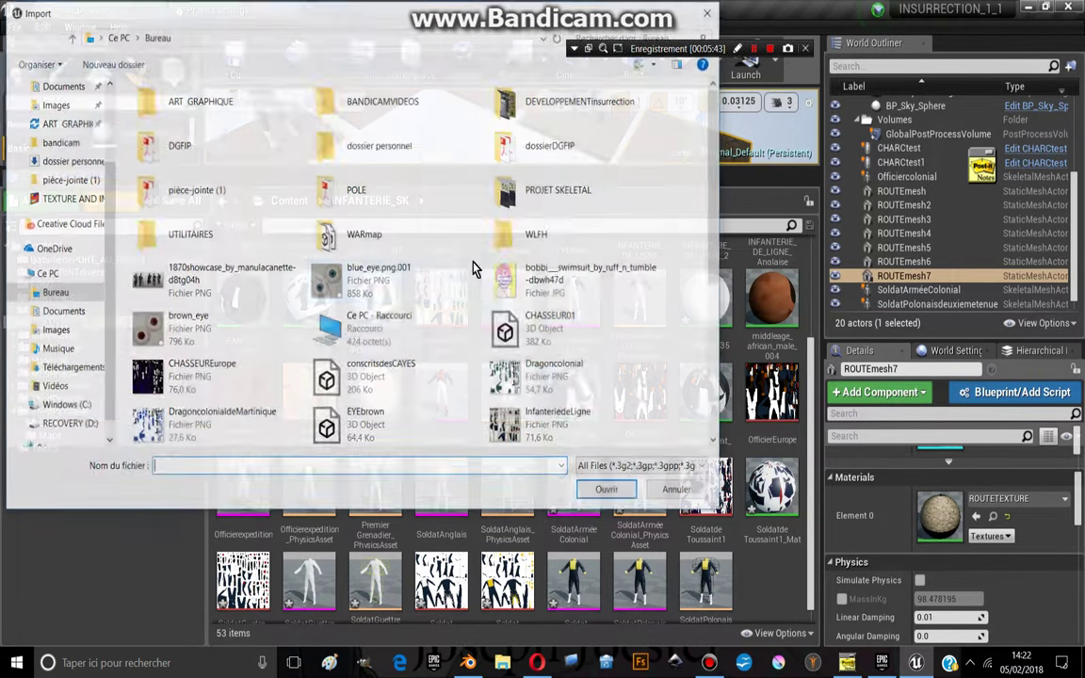
scroll(485, 344, "down", 5)
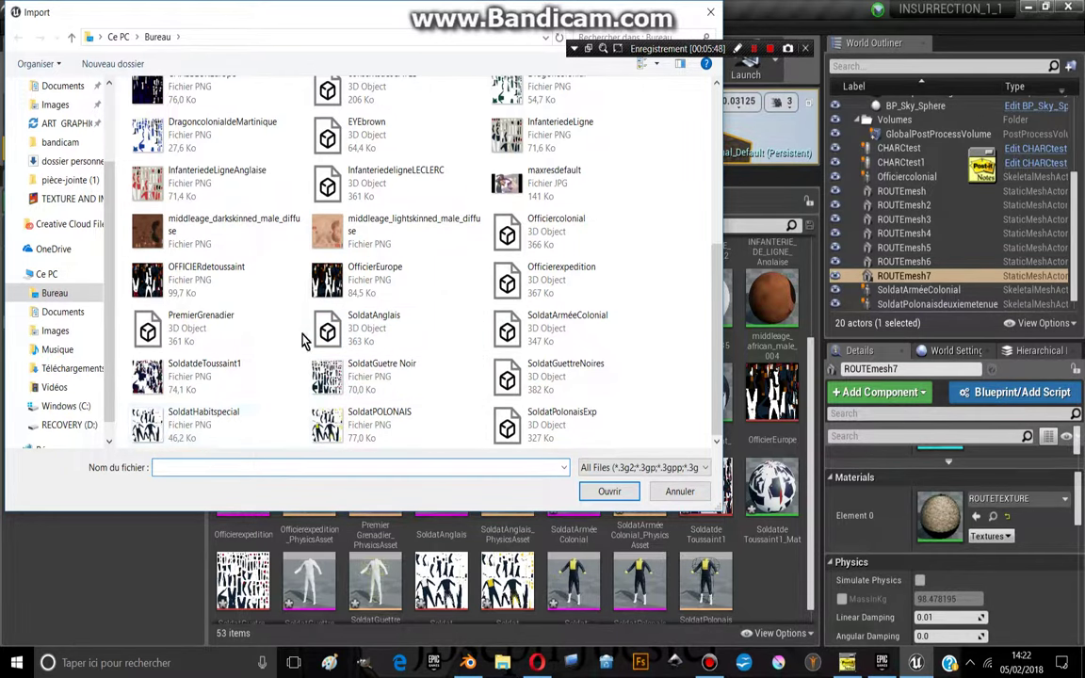
left_click(253, 188)
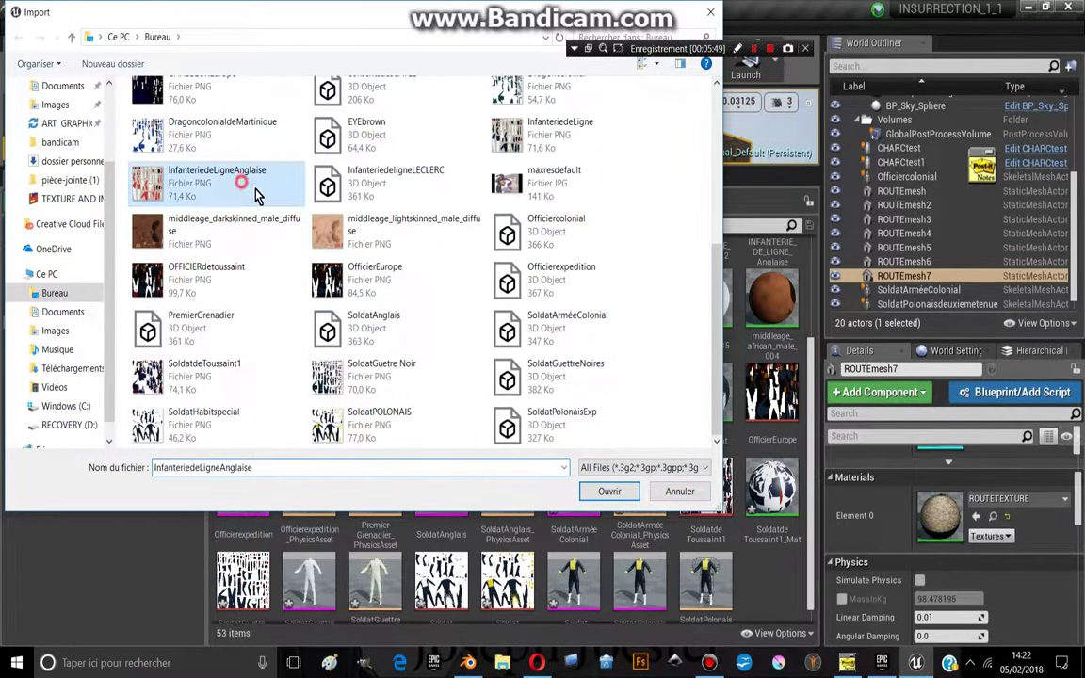
left_click(613, 493)
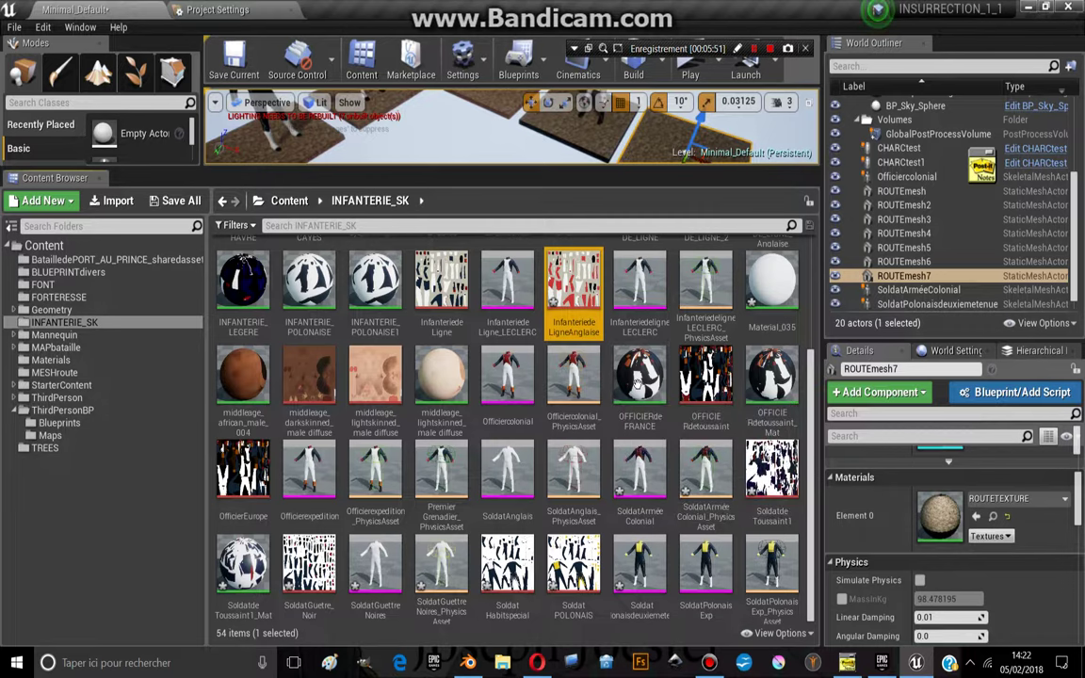
scroll(606, 342, "up", 3)
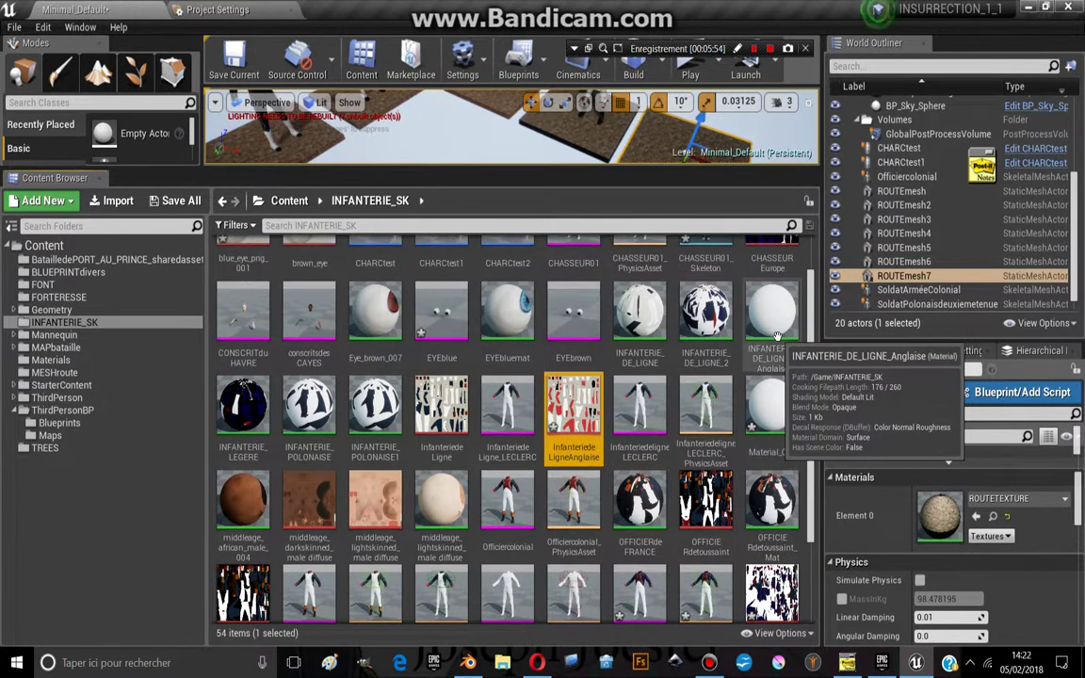
- Open the INFANTERIE_DE_LIGNE_Anglaise material and delete its empty None texture node
double_click(777, 339)
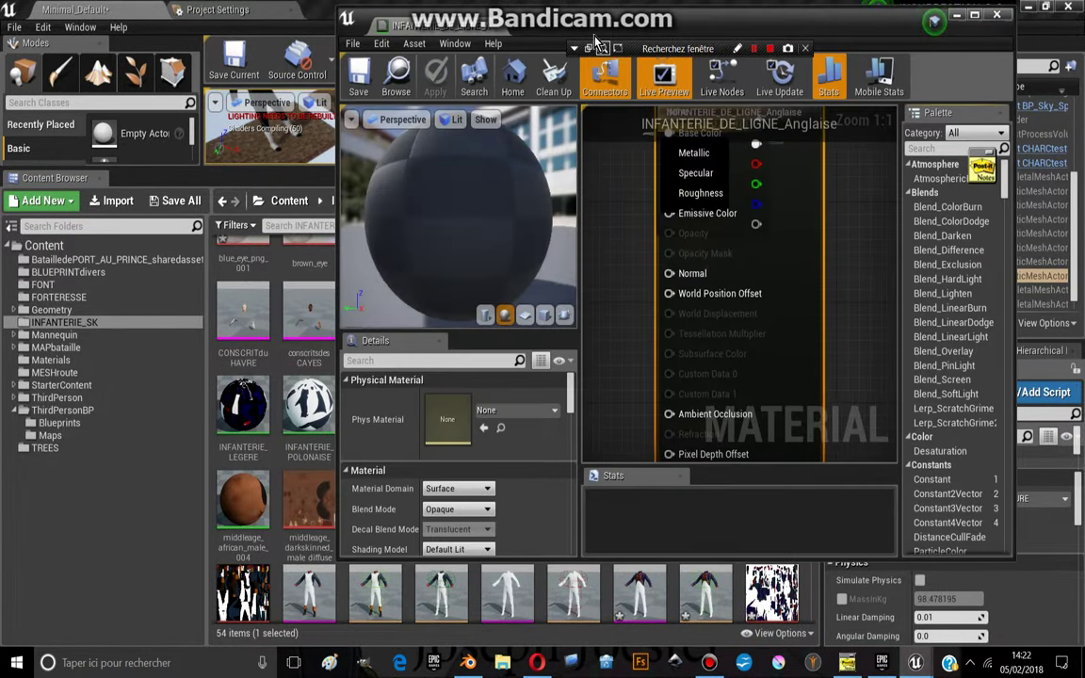
mouse_move(613, 20)
left_mouse_down()
mouse_move(139, 113)
mouse_move(173, 98)
left_mouse_up()
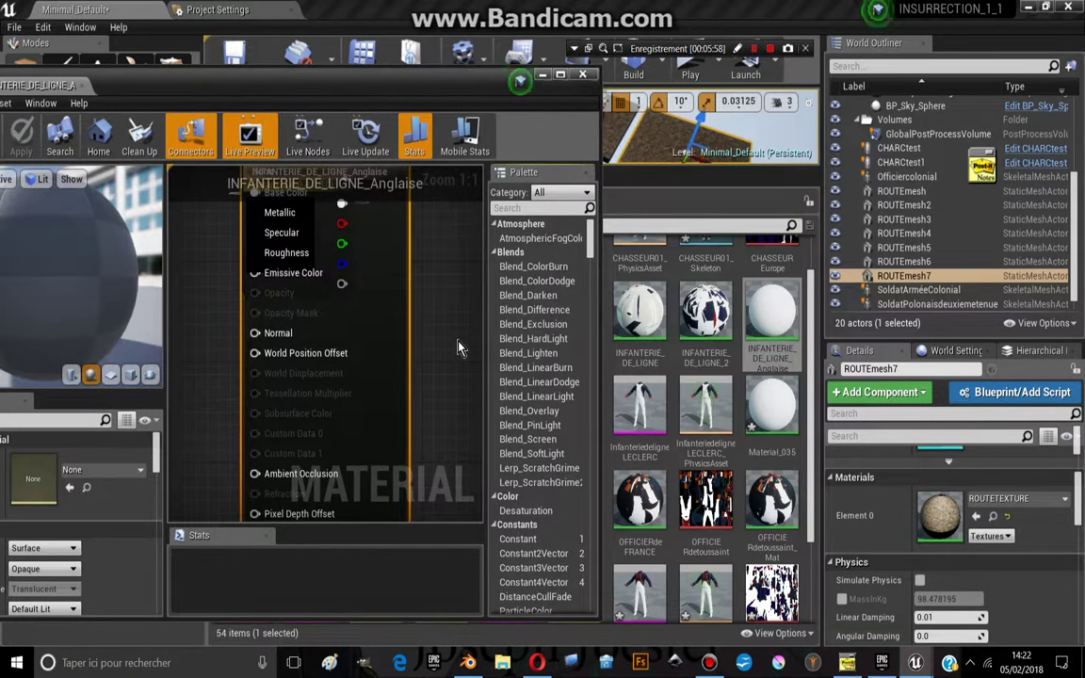
scroll(459, 349, "down", 3)
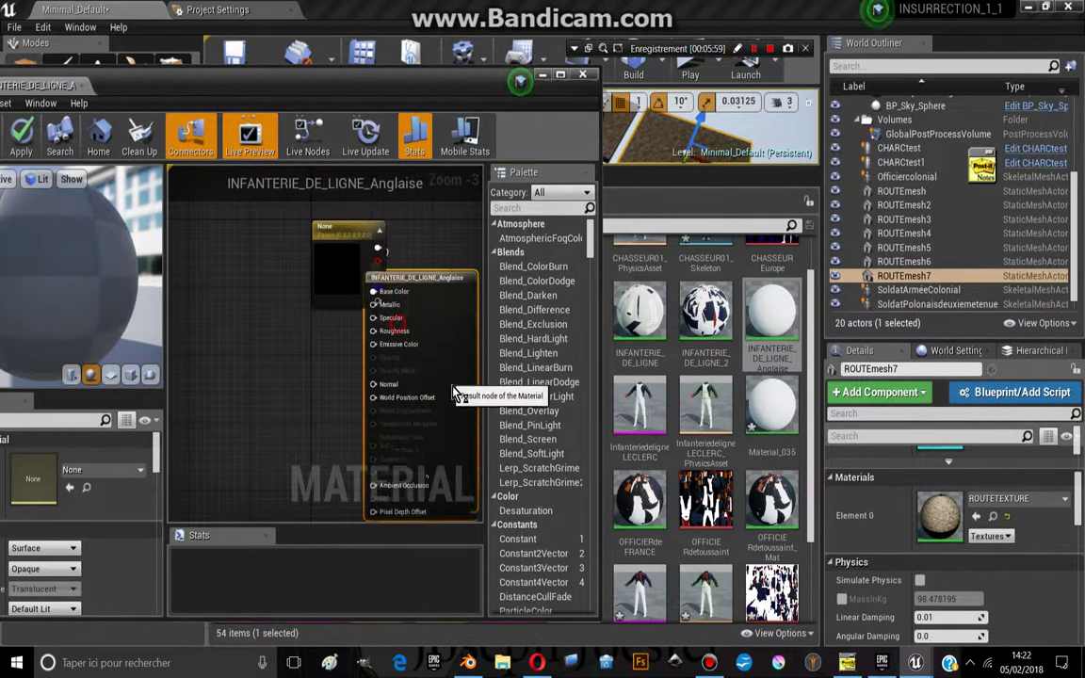
left_click(339, 282)
key("Delete")
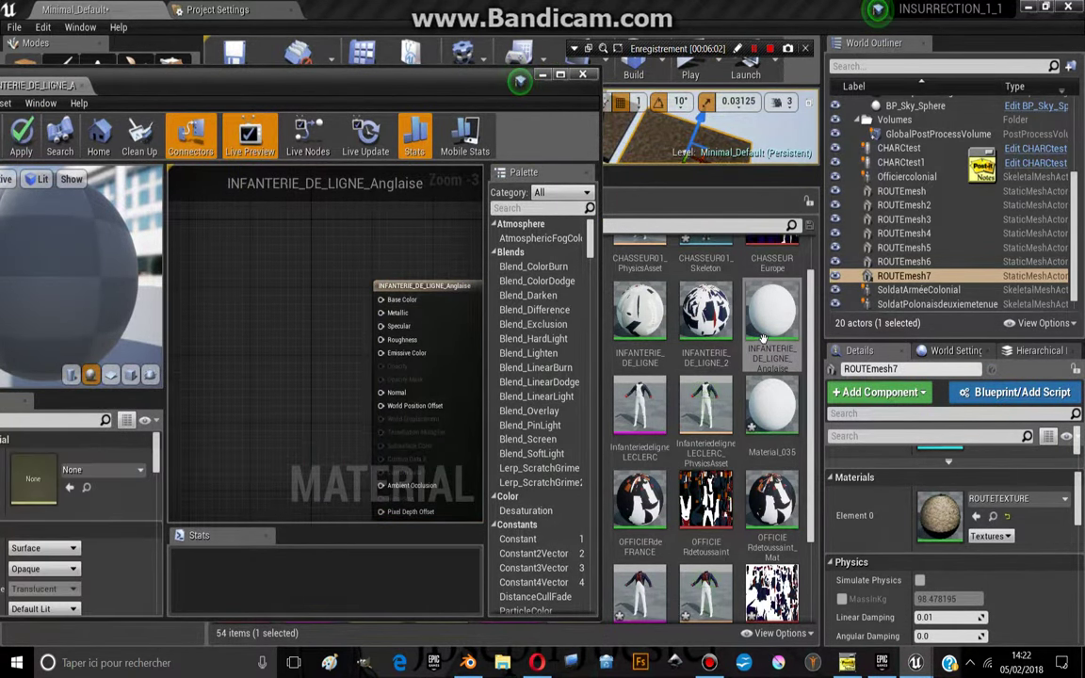
scroll(763, 338, "up", 2)
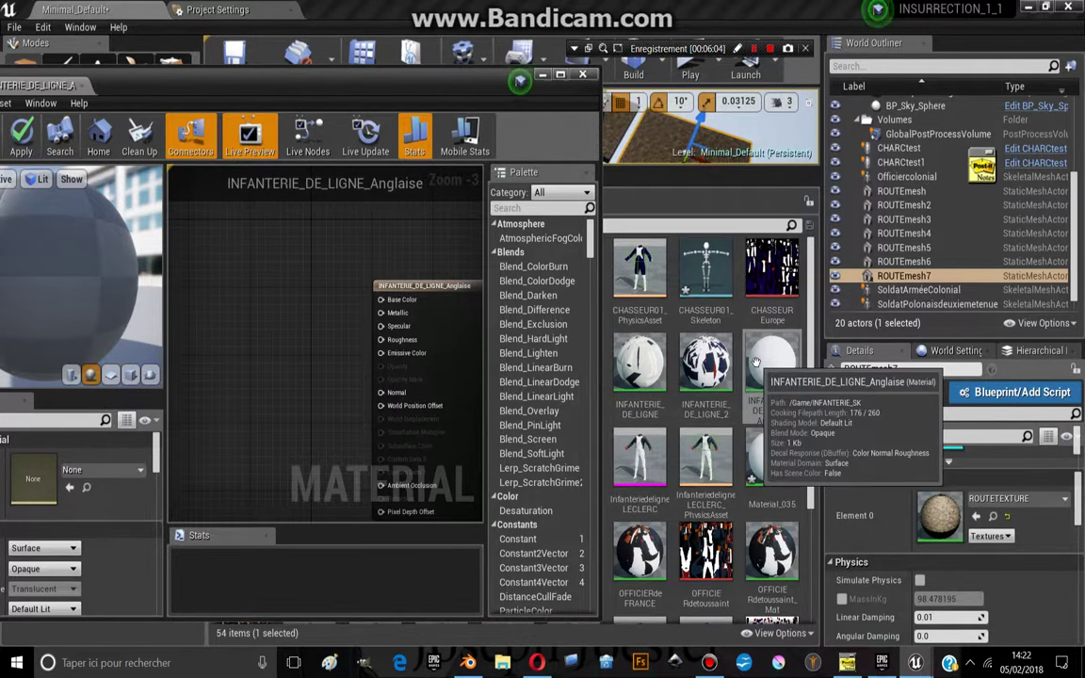
scroll(756, 368, "down", 1)
scroll(756, 401, "up", 1)
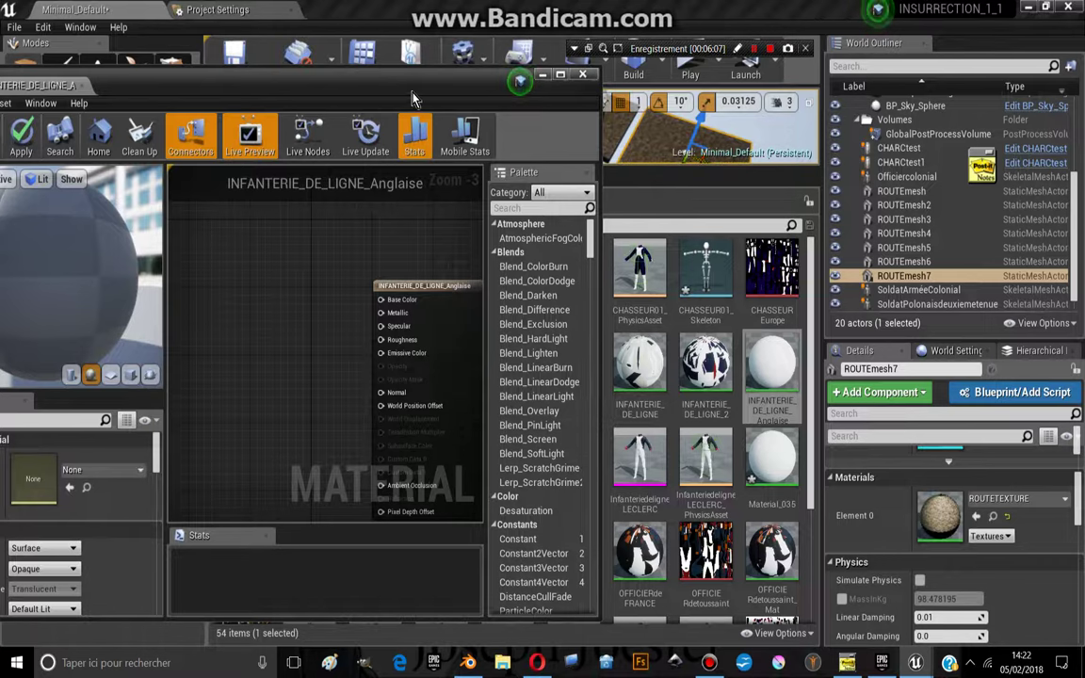
- Feed the InfanteriedeLigneAnglaise texture into Base Color and add a 1.0 Constant node
left_click_drag(414, 83, 252, 52)
mouse_move(600, 508)
left_mouse_down()
mouse_move(126, 317)
mouse_move(233, 271)
left_mouse_up()
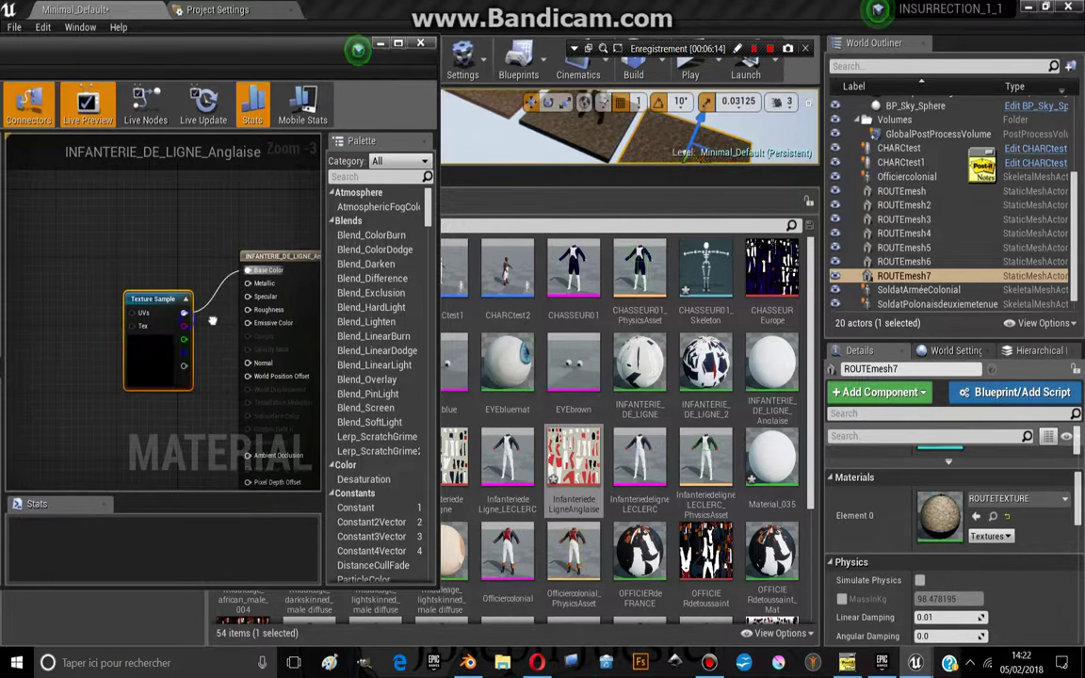
left_click_drag(123, 297, 130, 257)
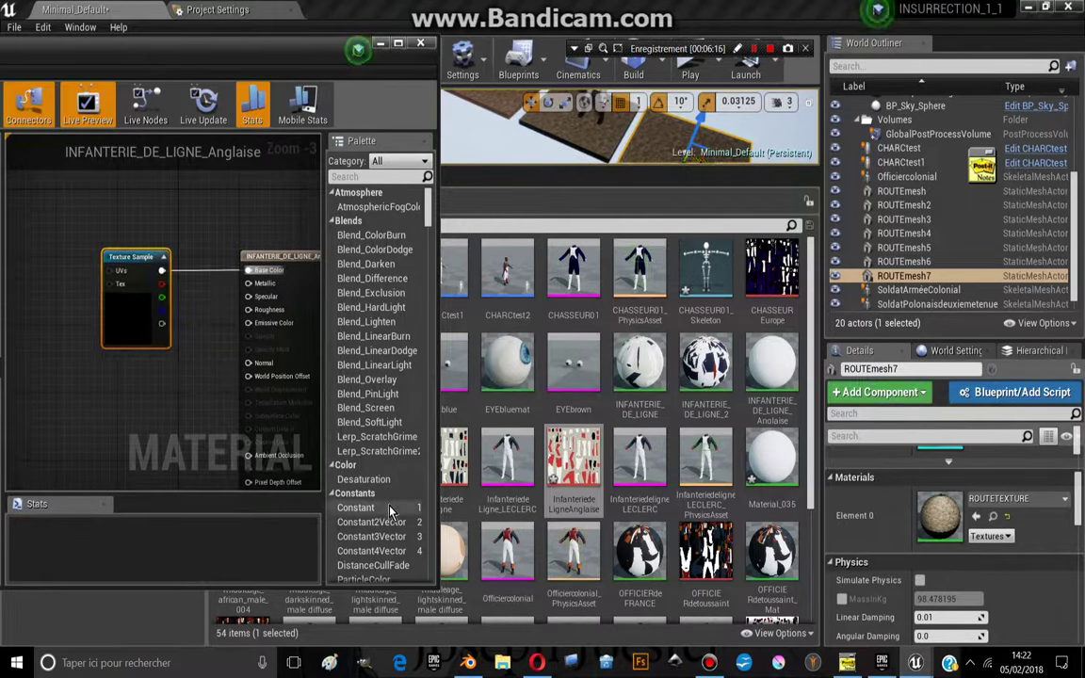
left_click_drag(301, 430, 250, 317)
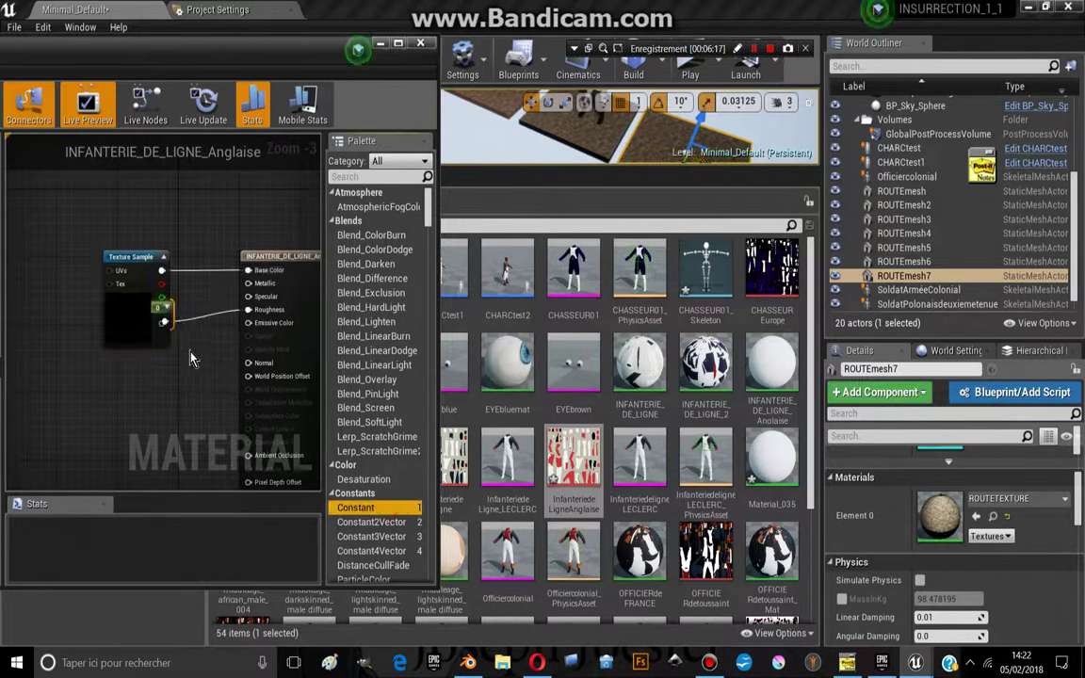
left_click_drag(162, 307, 234, 354)
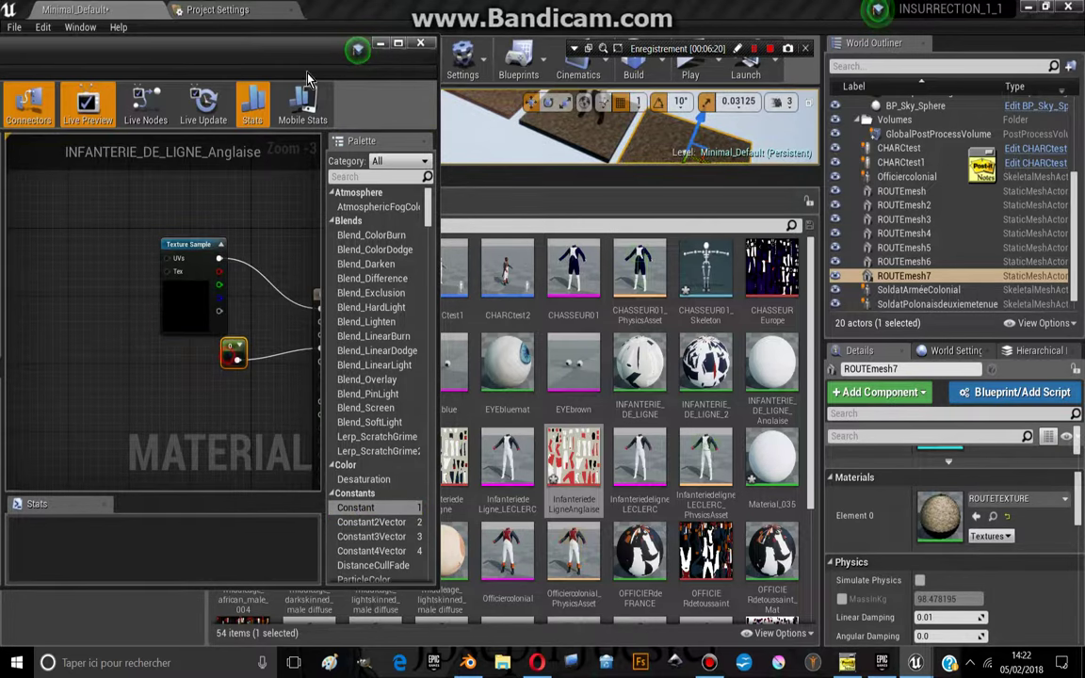
left_click_drag(370, 74, 710, 94)
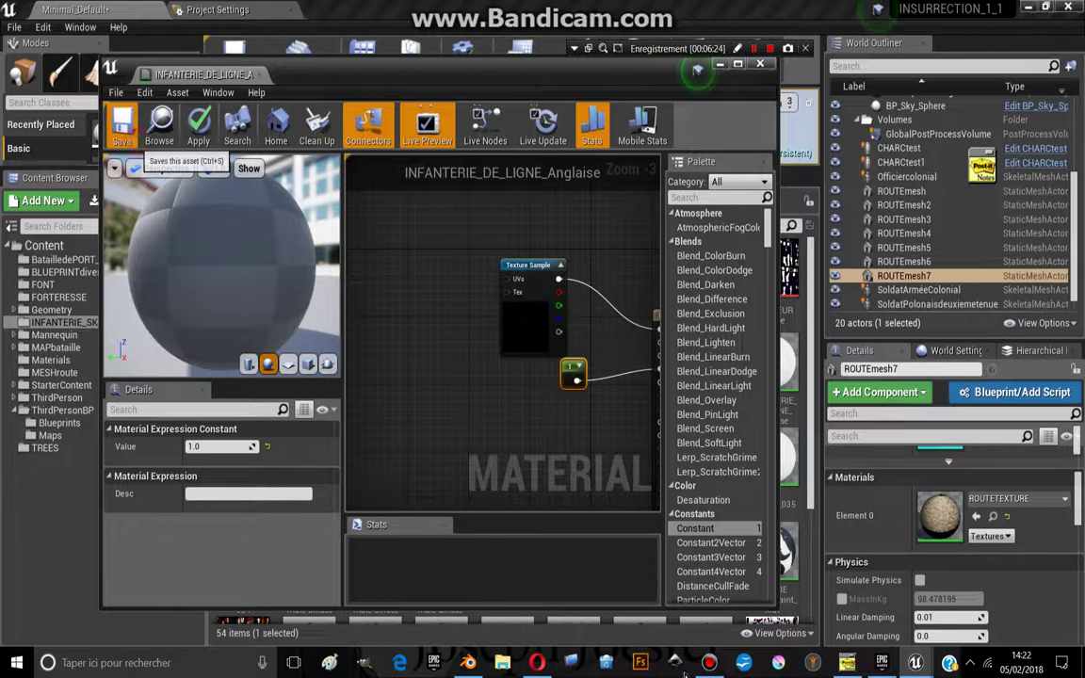
- In Blender, orbit, zoom and pan over the textured soldier figures, including the green-jacketed soldier
left_click(468, 665)
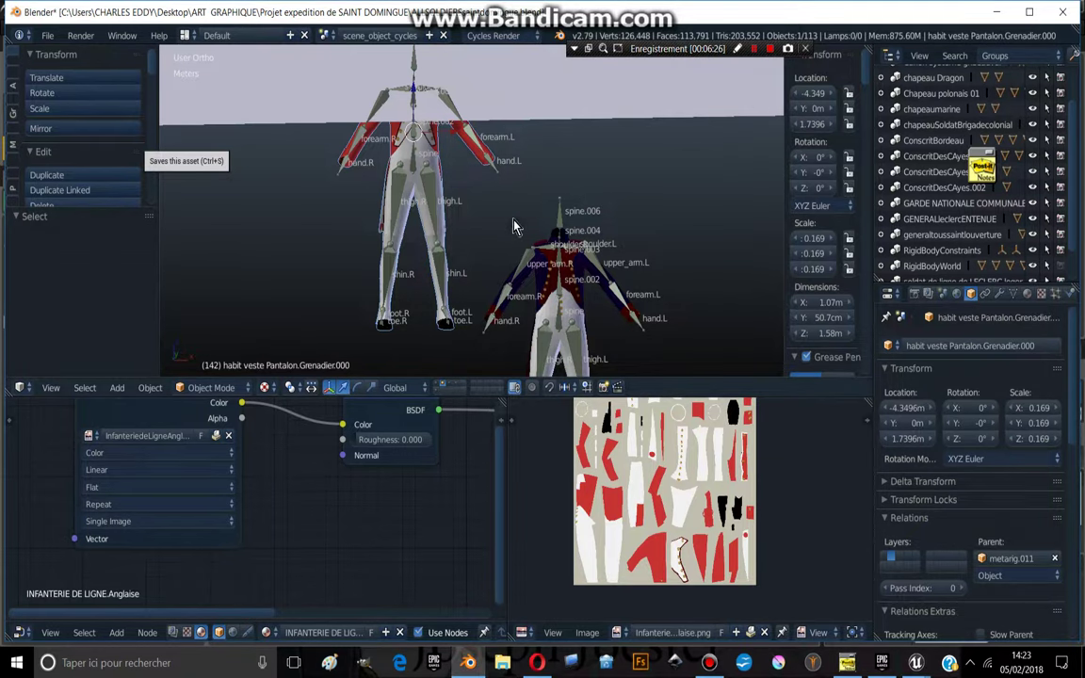
scroll(502, 198, "down", 5)
scroll(502, 197, "up", 5)
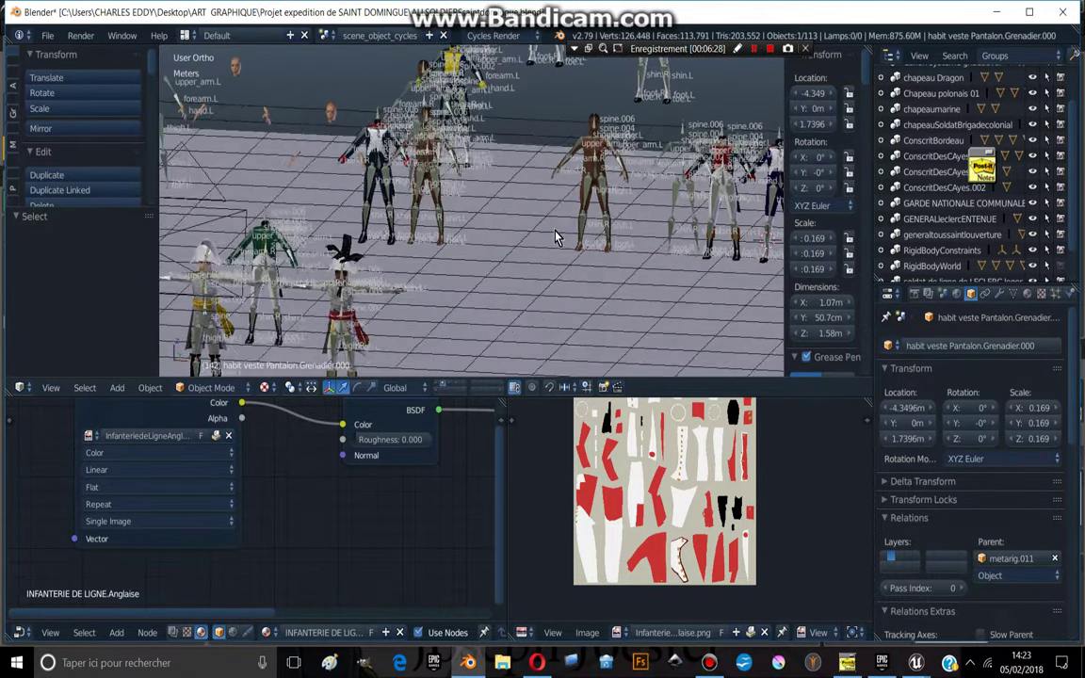
mouse_move(497, 202)
middle_mouse_down()
mouse_move(461, 217)
mouse_move(641, 219)
mouse_move(477, 218)
mouse_move(528, 235)
mouse_move(489, 230)
middle_mouse_up()
scroll(461, 217, "up", 4)
scroll(478, 219, "down", 4)
scroll(536, 245, "up", 3)
scroll(556, 260, "up", 2)
scroll(632, 290, "up", 4)
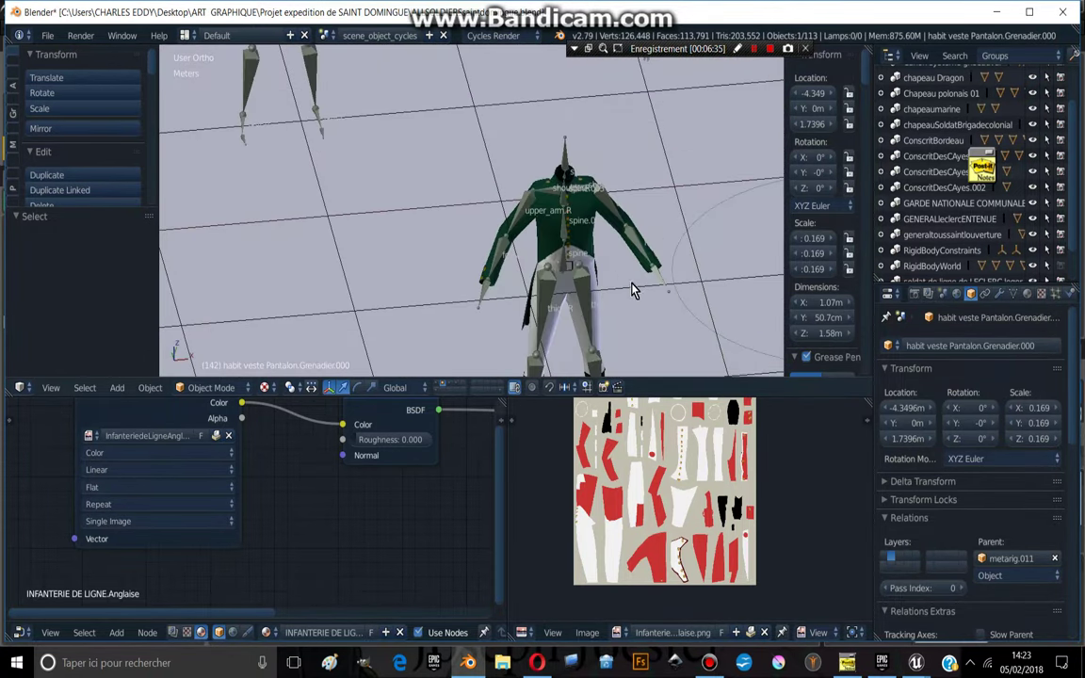
middle_click_drag(632, 290, 813, 560)
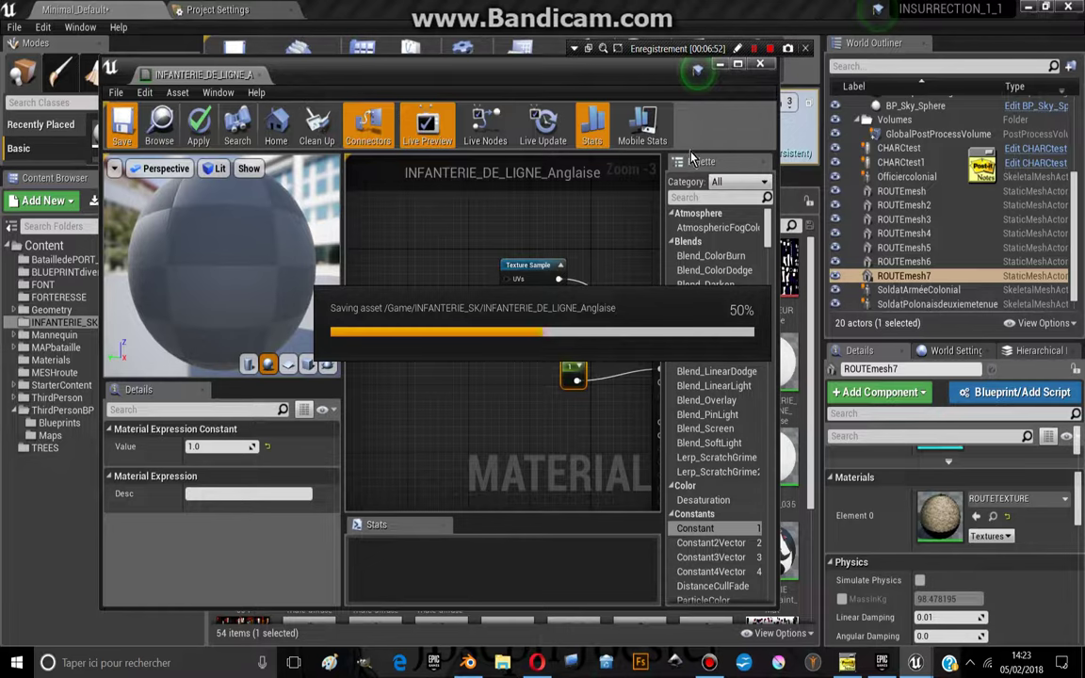
- Close the material editor, enlarge the level viewport and move the camera toward the end tile
left_click(760, 63)
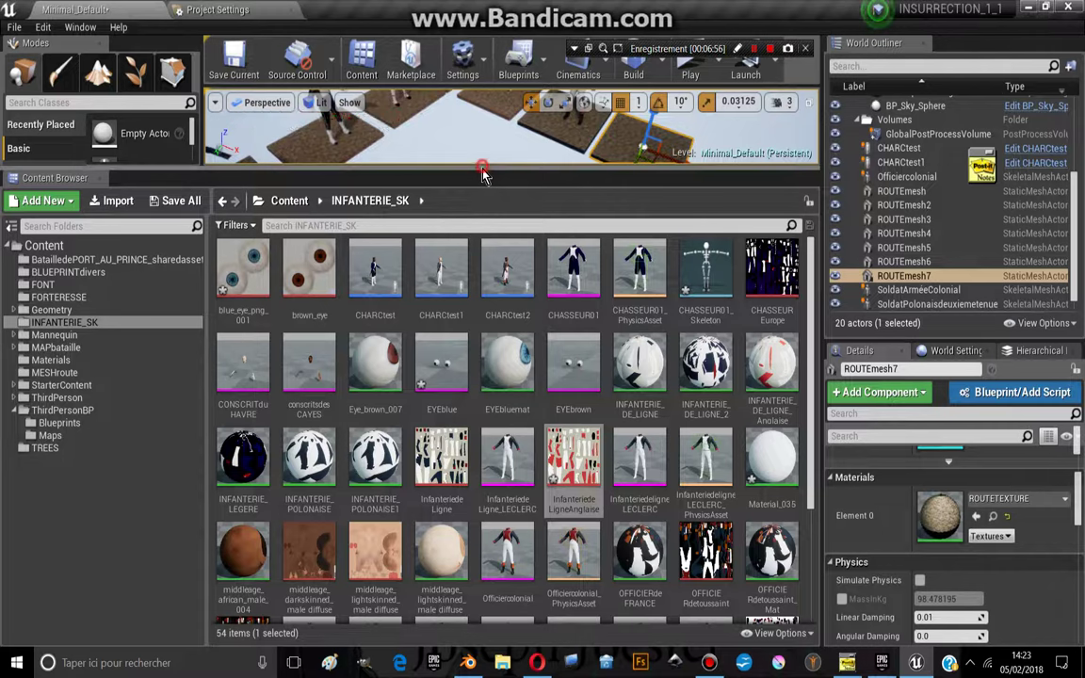
left_click_drag(482, 174, 459, 360)
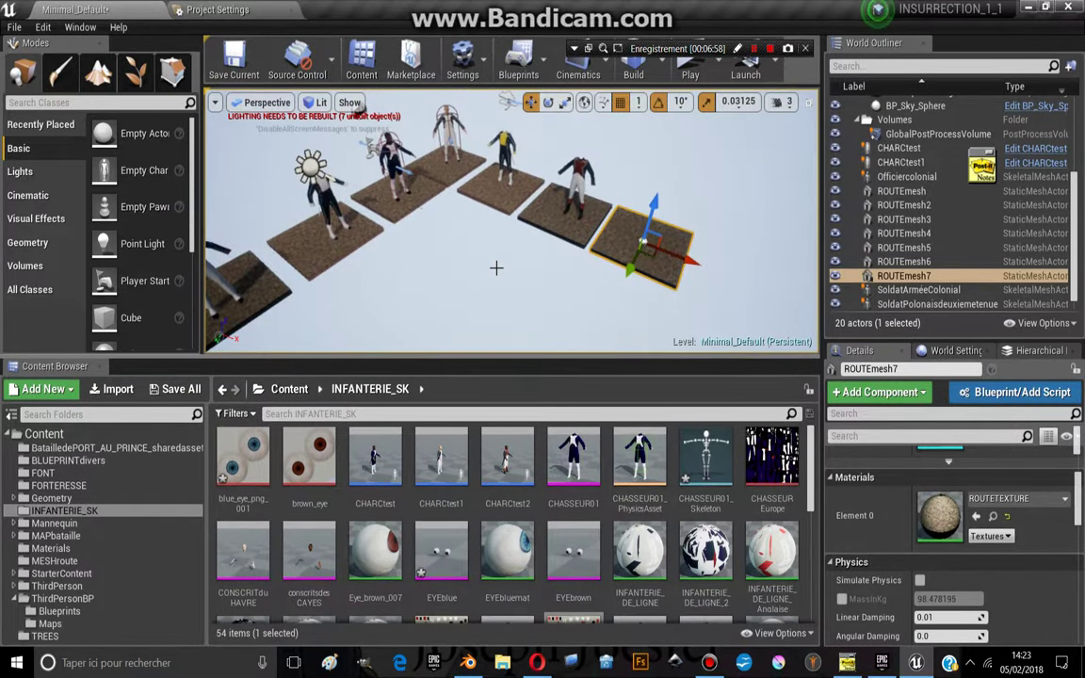
left_click_drag(490, 277, 528, 226)
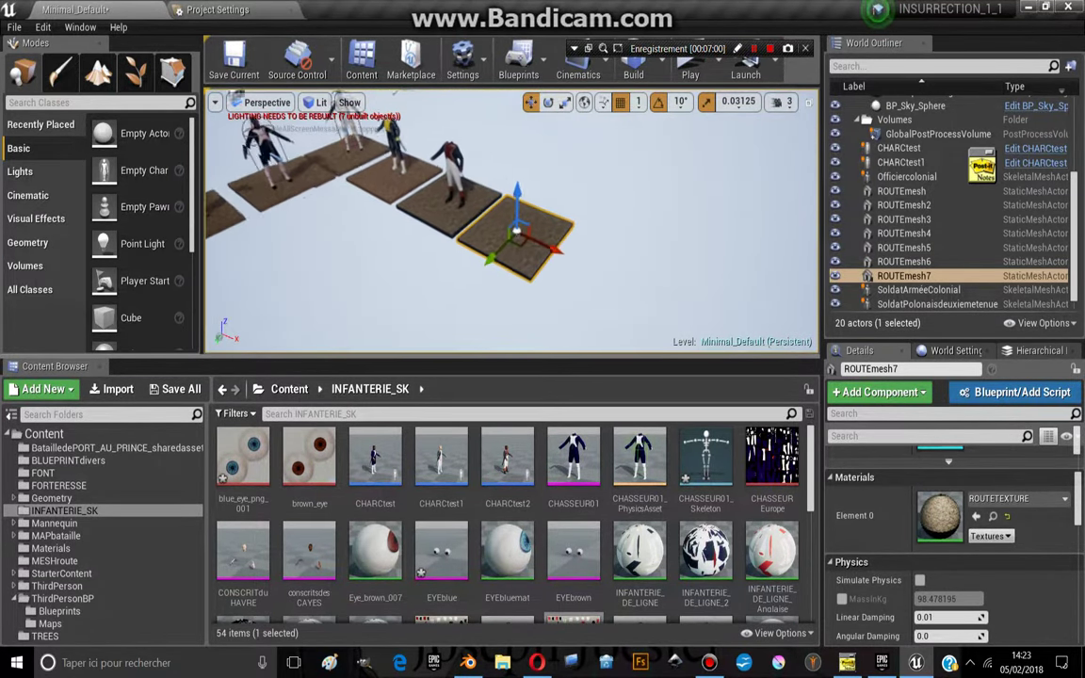
scroll(697, 528, "down", 5)
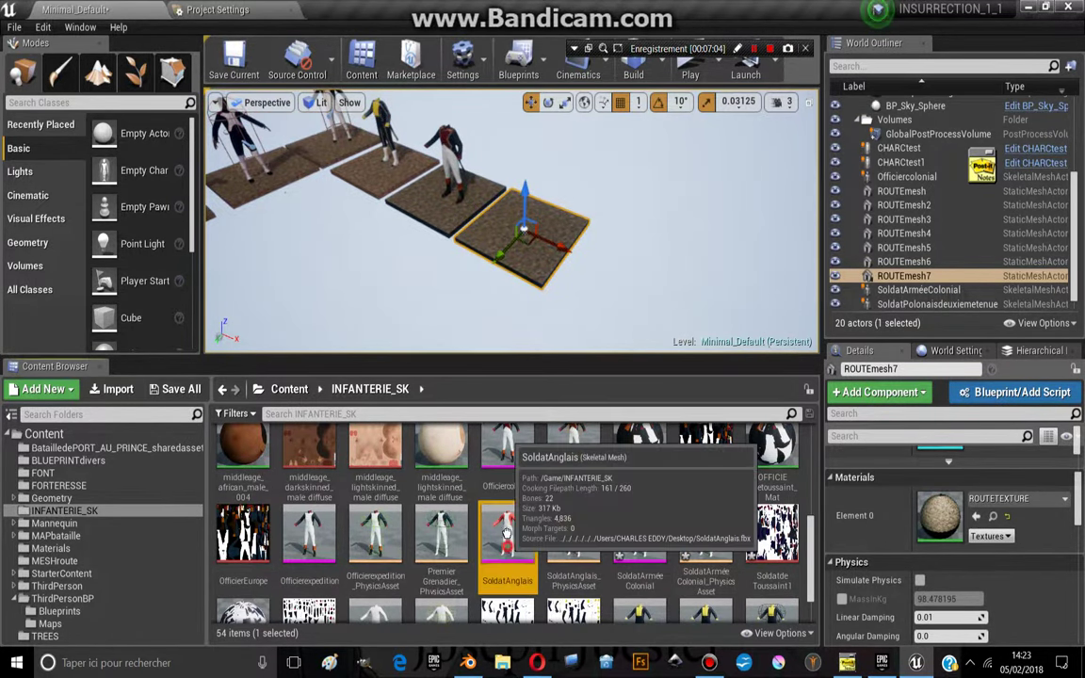
- Drag SoldatAnglais onto the ROUTEmesh7 end tile and zoom in on the soldiers on their platforms
left_click_drag(507, 579, 523, 240)
scroll(533, 249, "up", 3)
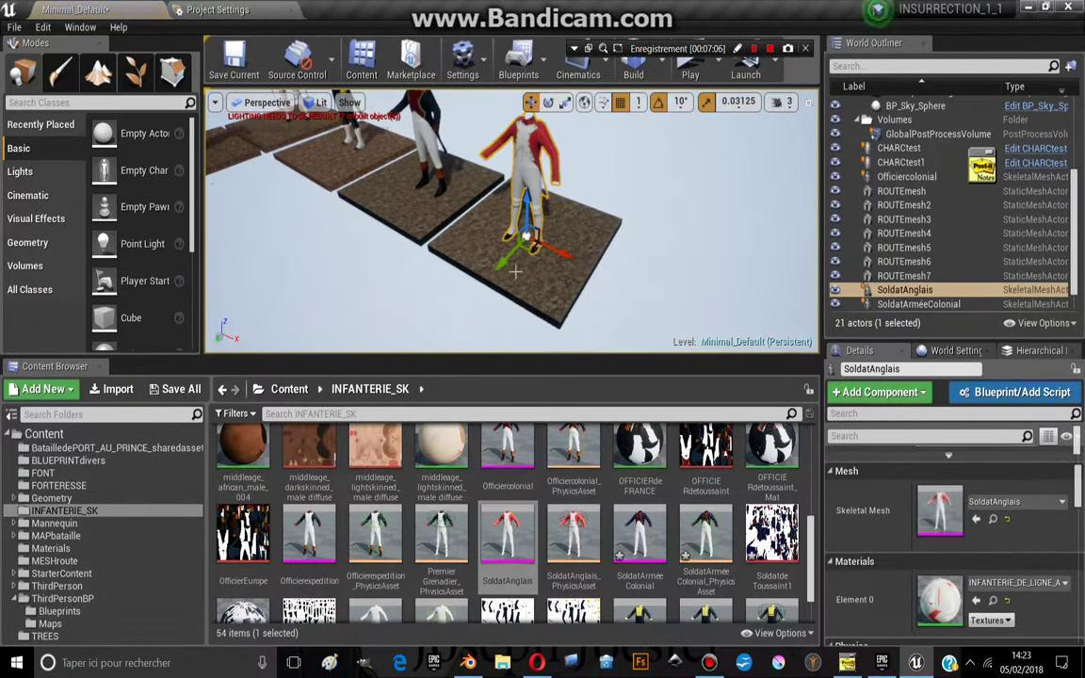
scroll(485, 279, "down", 3)
scroll(448, 279, "up", 3)
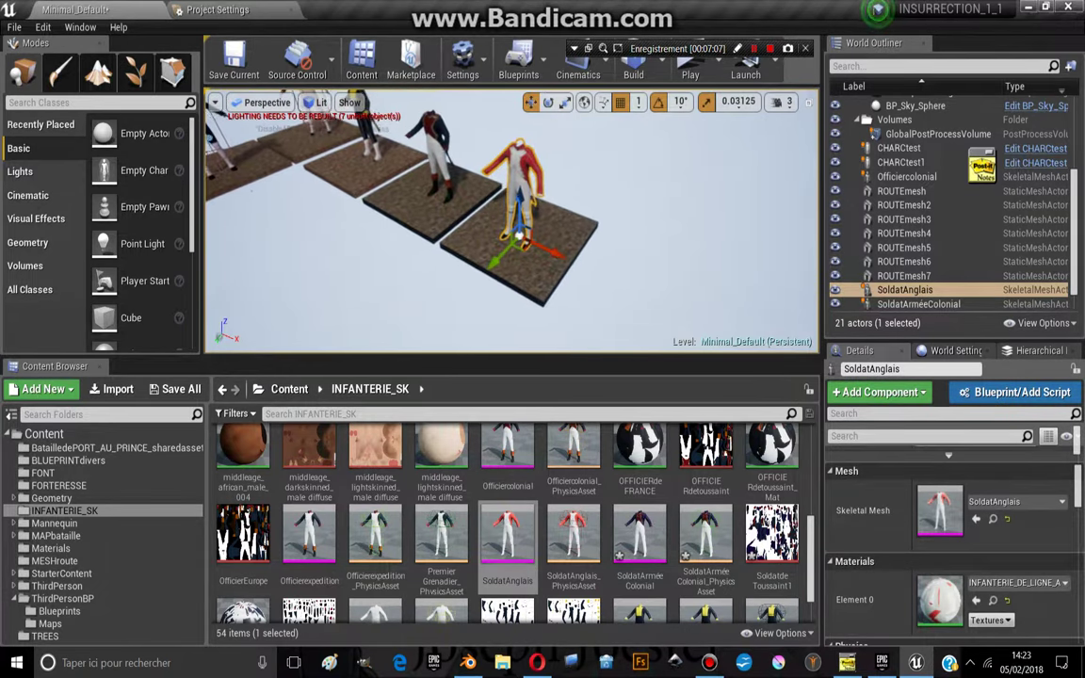
scroll(451, 249, "down", 5)
scroll(612, 516, "down", 1)
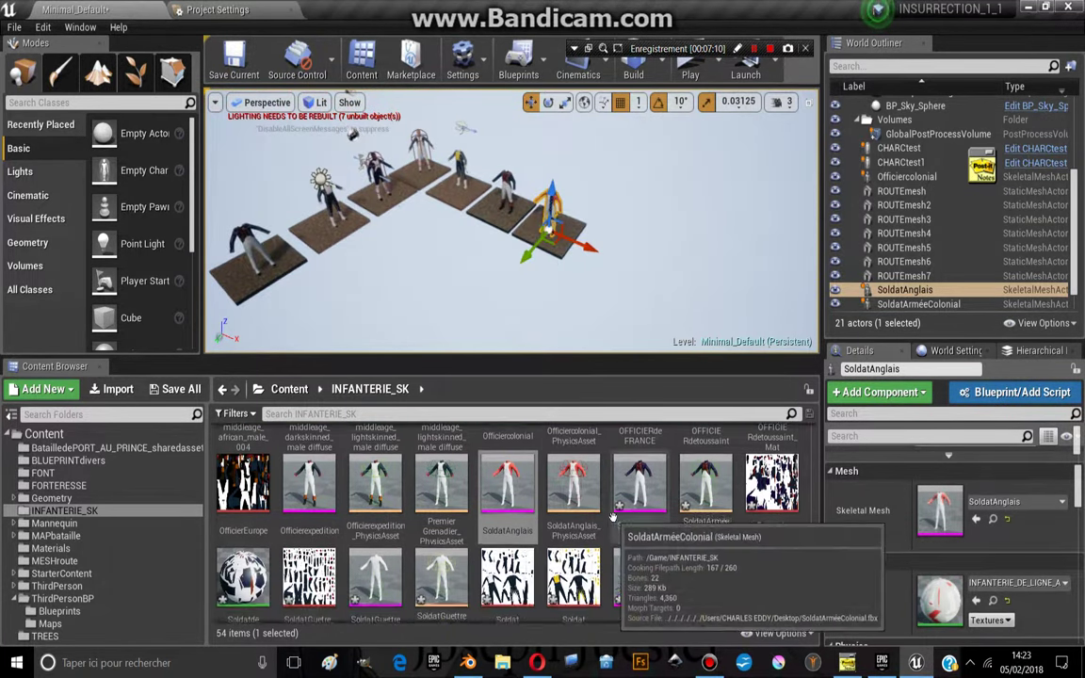
scroll(612, 517, "down", 1)
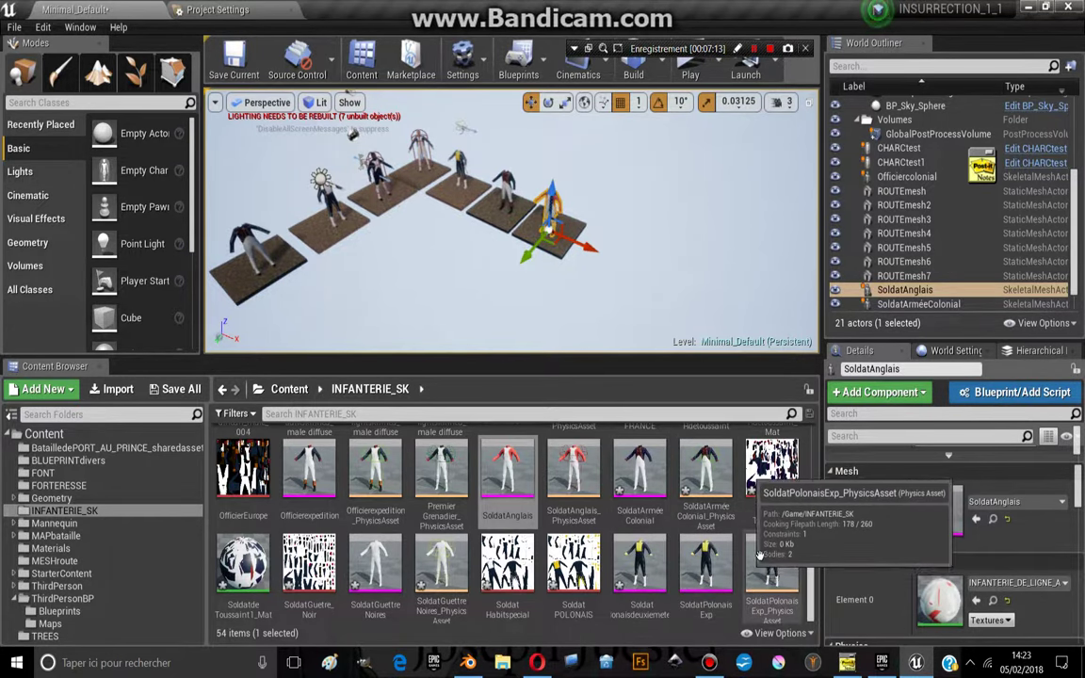
scroll(760, 554, "up", 1)
scroll(759, 554, "down", 1)
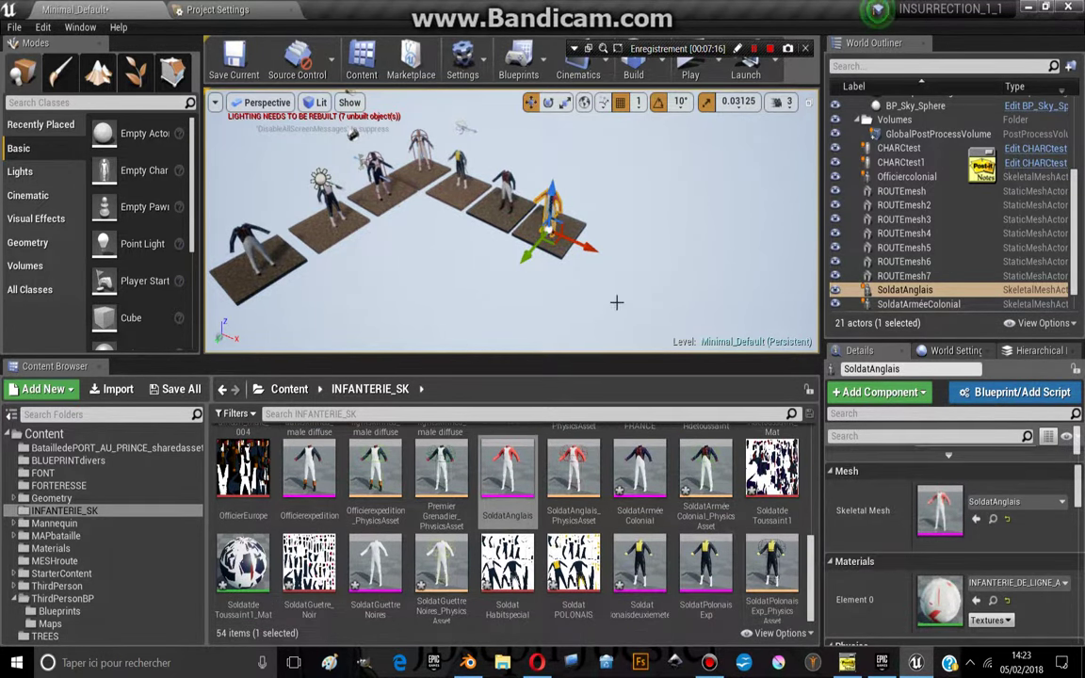
left_click_drag(662, 281, 662, 255)
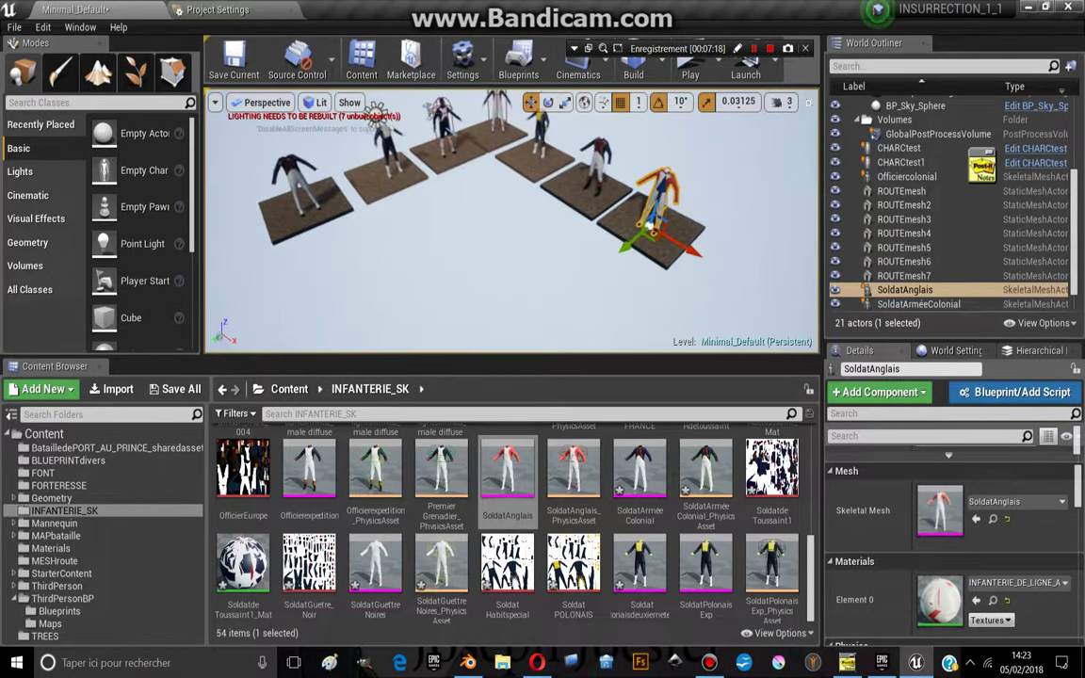
left_click(119, 390)
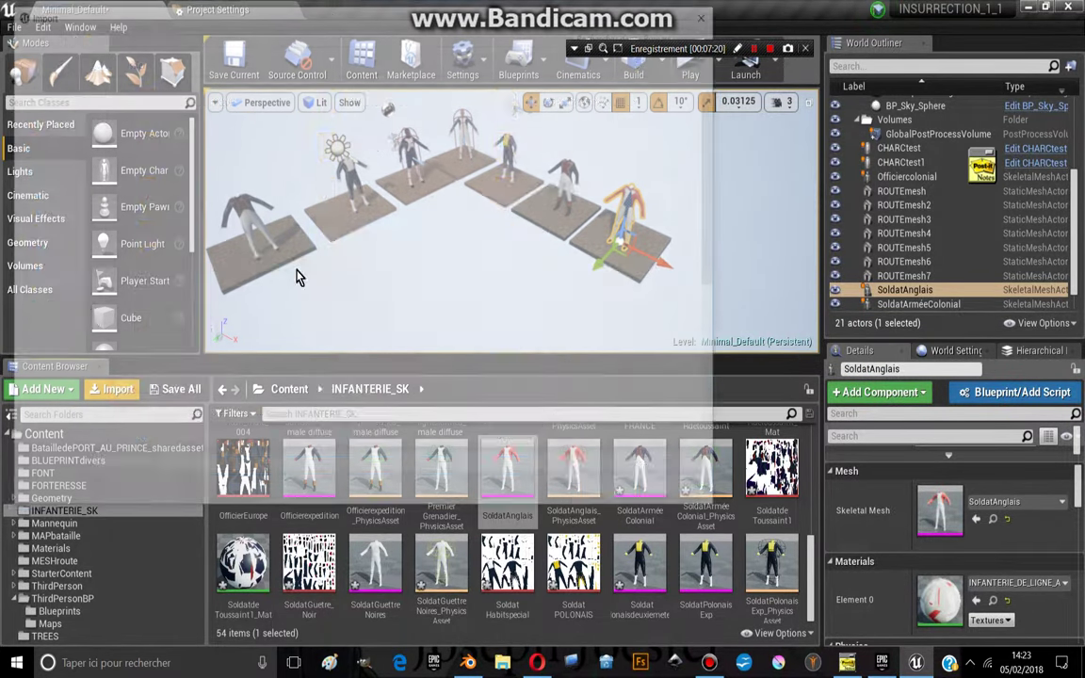
scroll(368, 332, "down", 5)
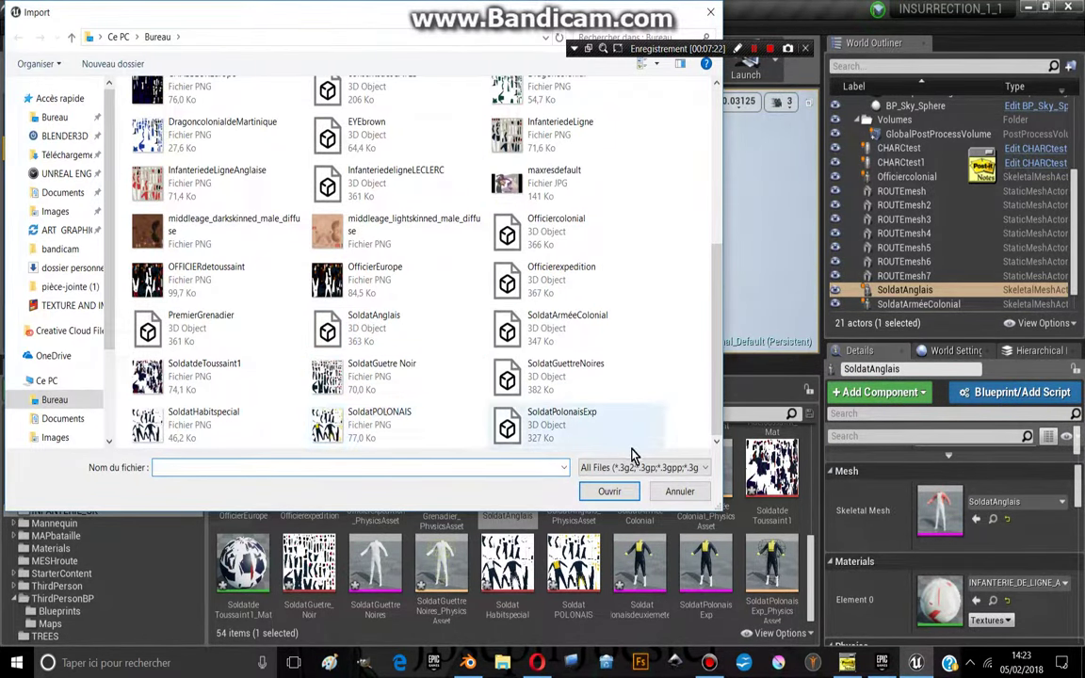
left_click(680, 491)
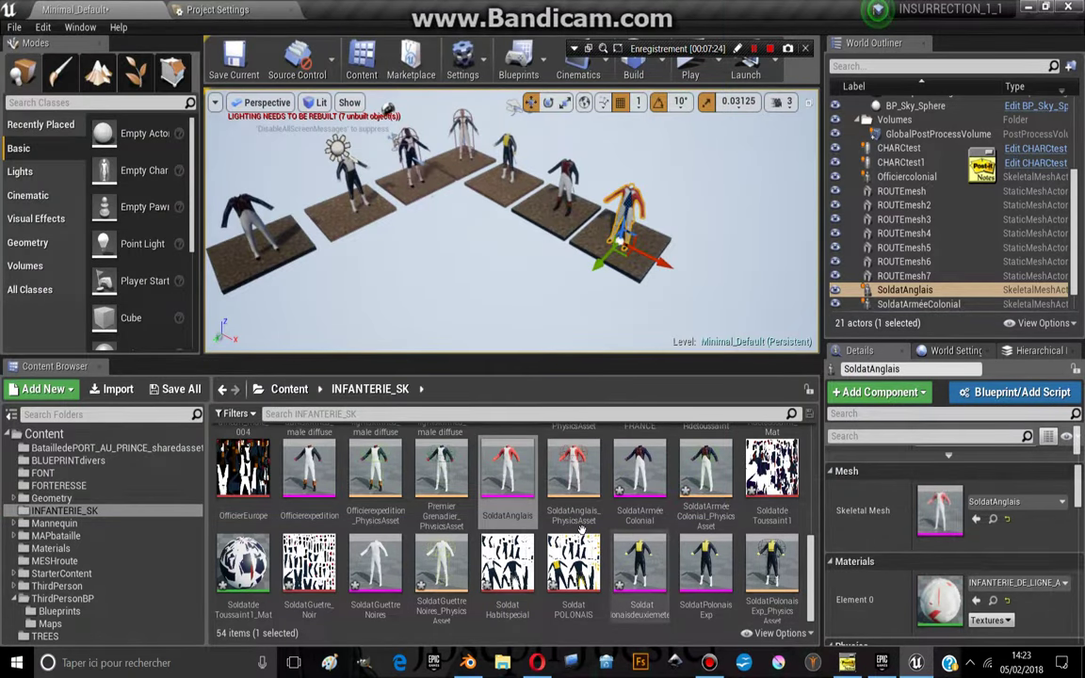
left_click(375, 563)
scroll(640, 489, "up", 5)
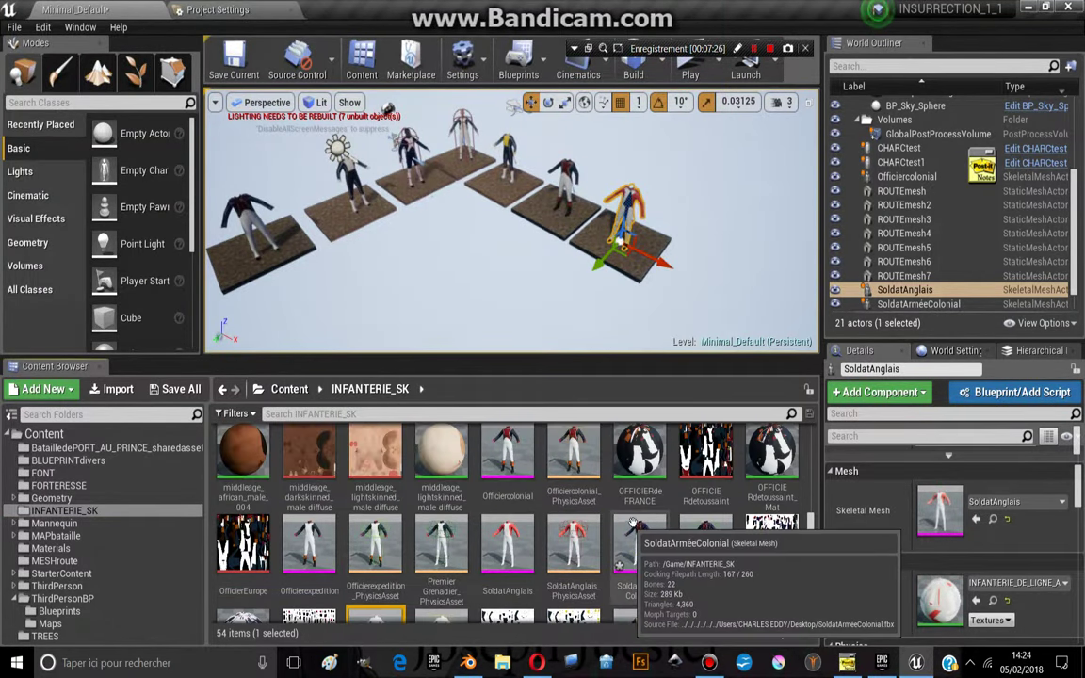
scroll(716, 377, "up", 2)
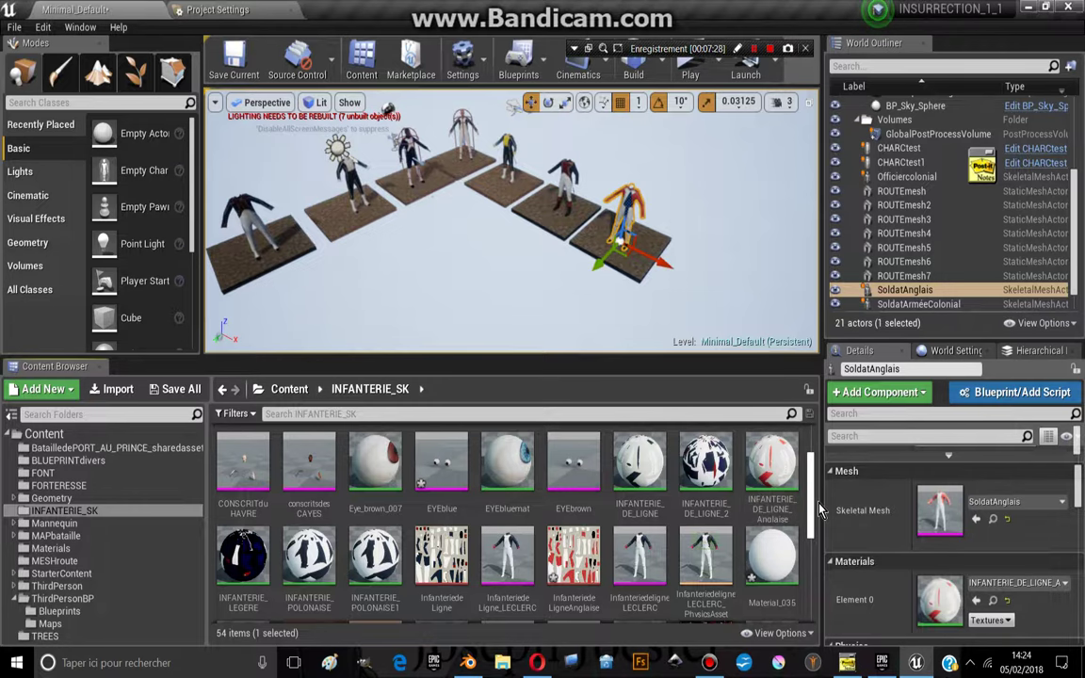
scroll(726, 495, "down", 1)
scroll(699, 496, "down", 4)
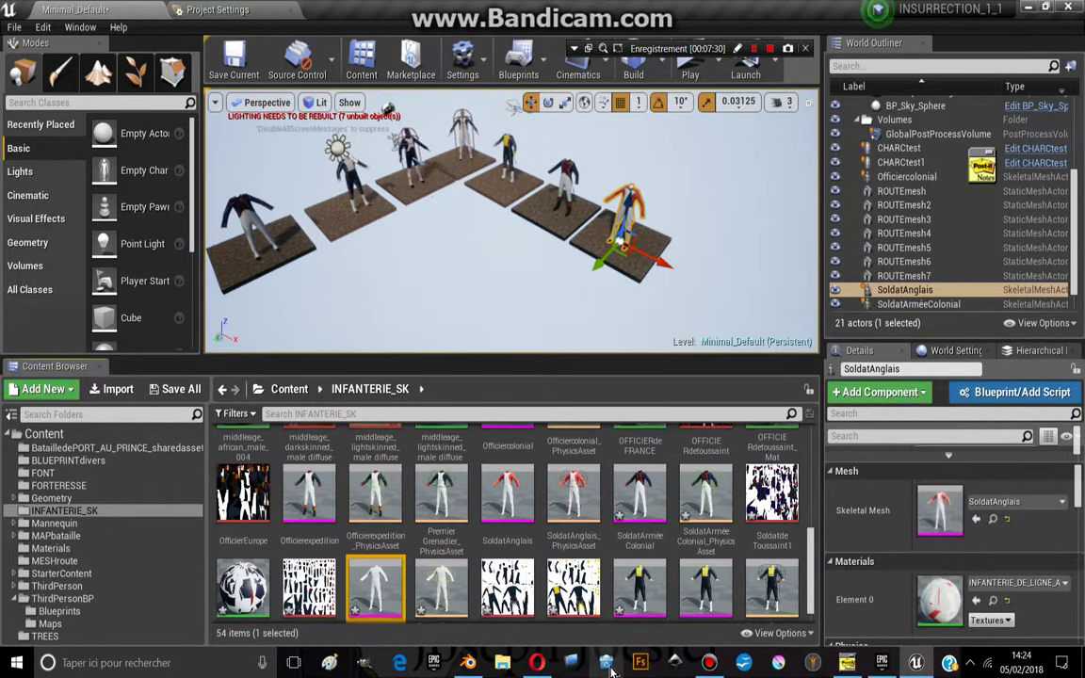
- Open the SoldatGuettreNoires mesh editor briefly, then close it
double_click(373, 562)
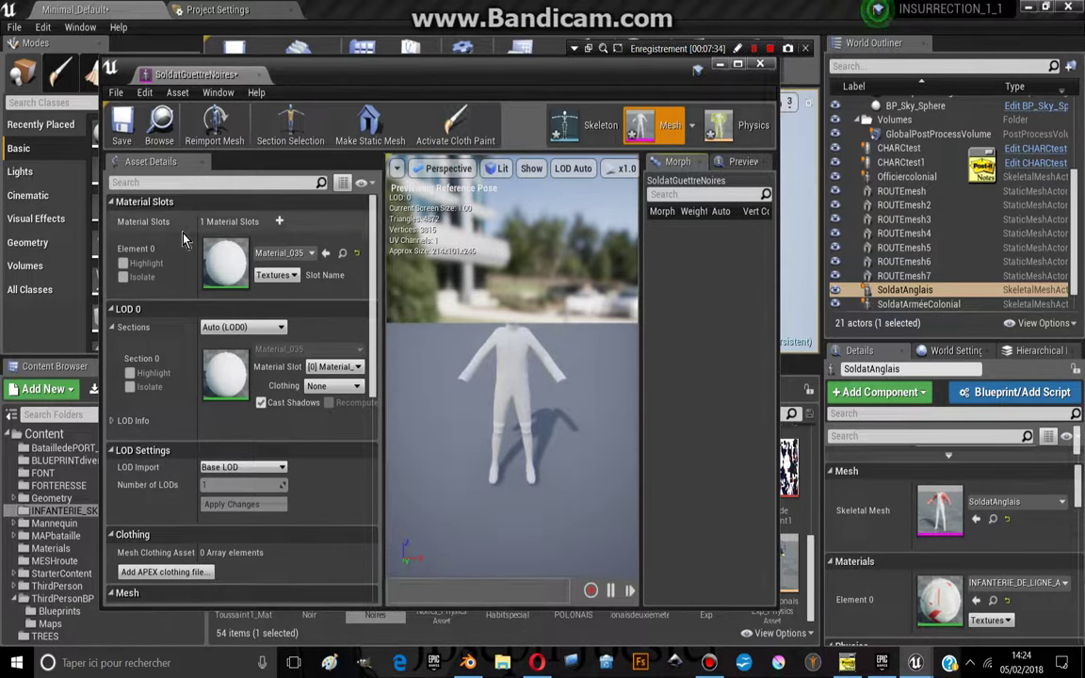
left_click(761, 64)
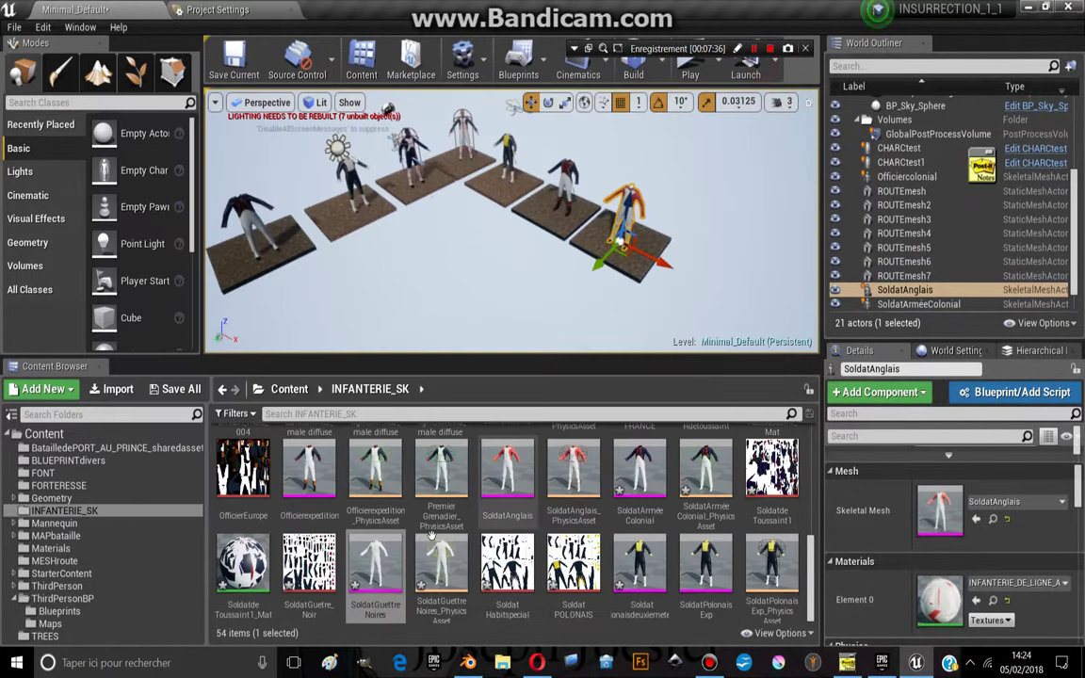
scroll(527, 506, "down", 2)
scroll(528, 506, "up", 2)
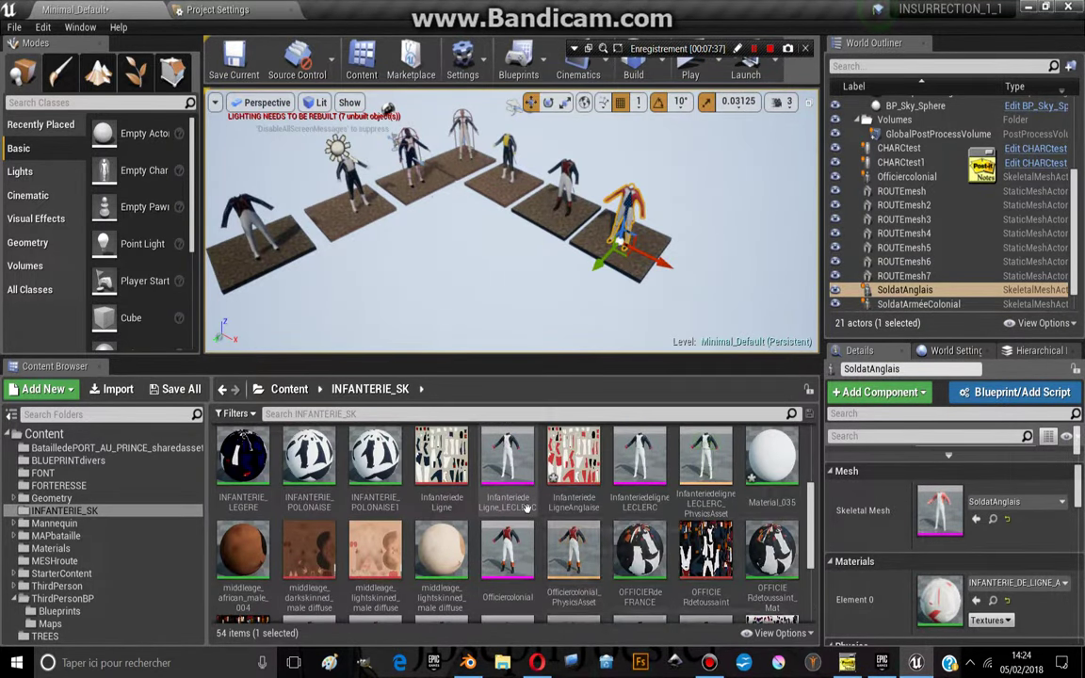
- Open Material_035 and delete the unwanted vector parameter node from its graph
double_click(772, 459)
scroll(603, 301, "down", 4)
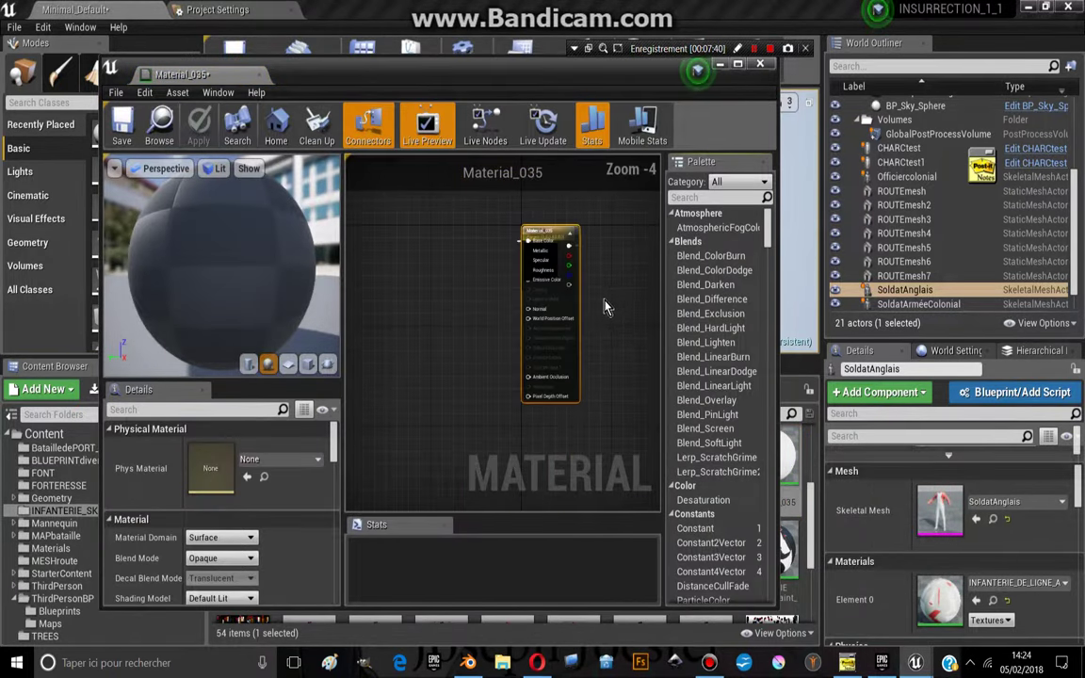
mouse_move(585, 340)
right_mouse_down()
mouse_move(536, 328)
mouse_move(604, 311)
right_mouse_up()
left_click(485, 243)
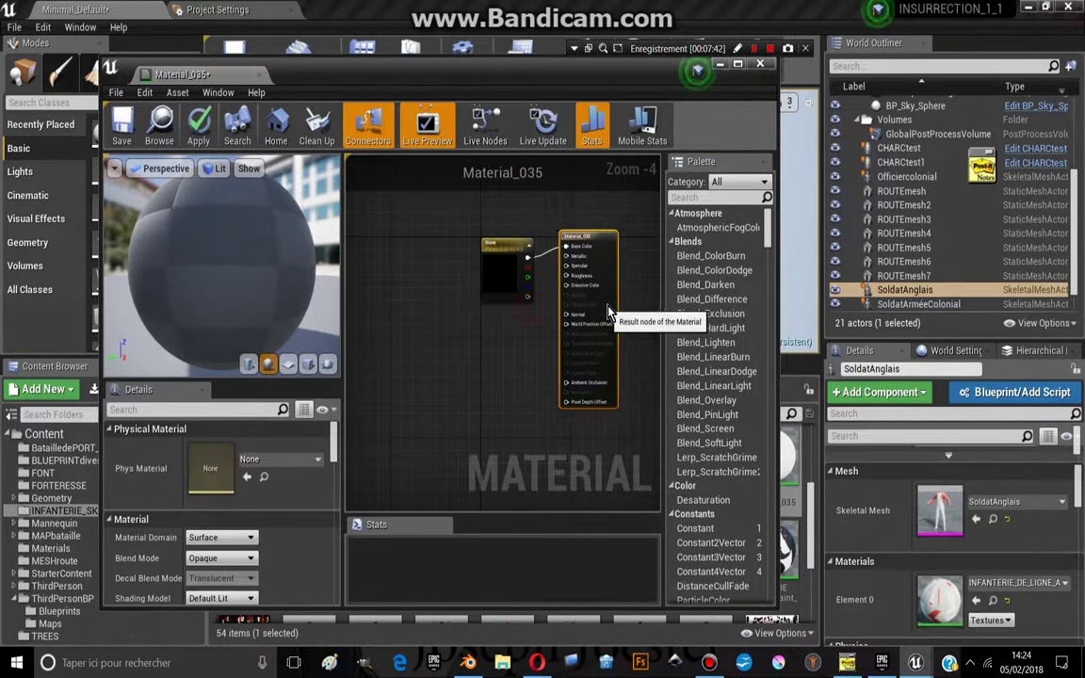
key("Delete")
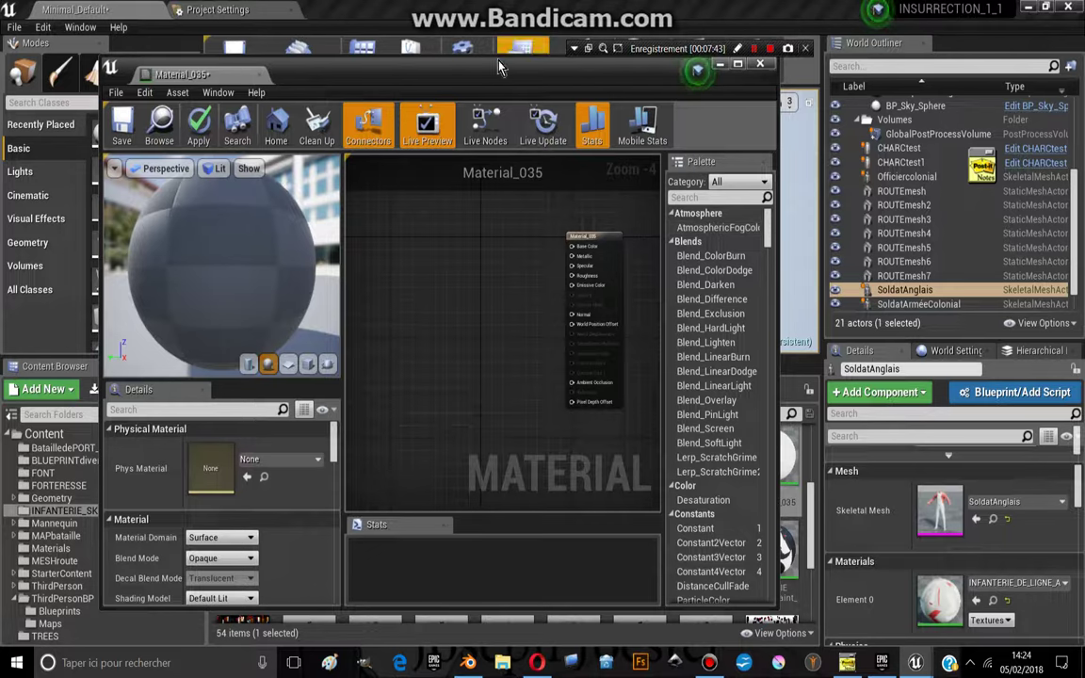
left_click_drag(499, 67, 719, 60)
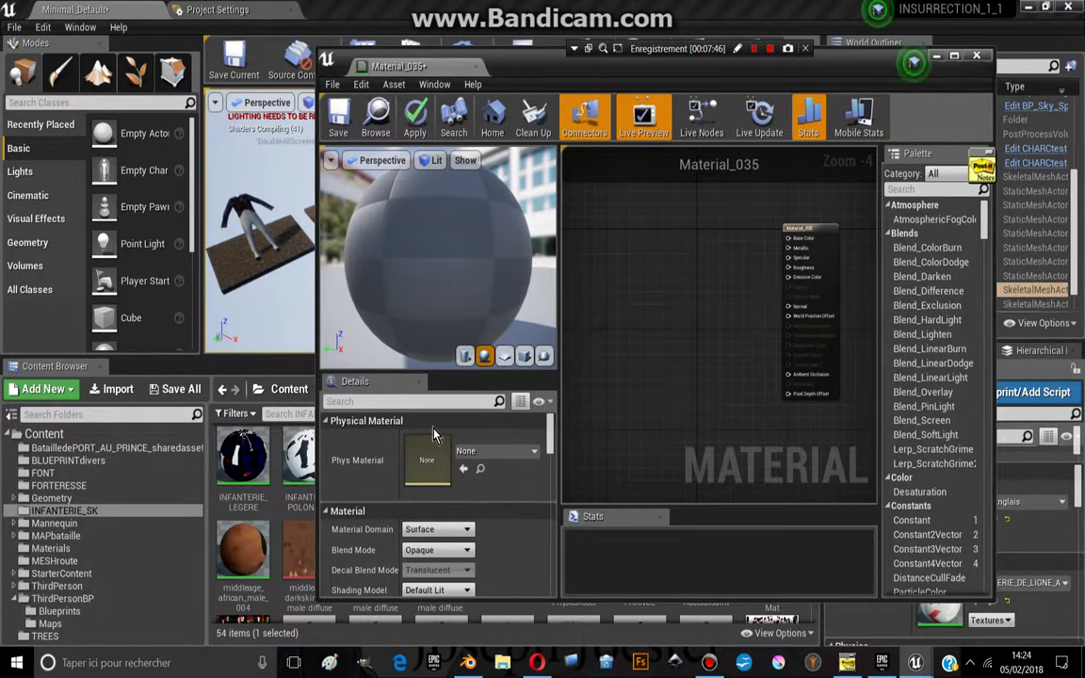
scroll(278, 517, "down", 3)
scroll(278, 525, "down", 1)
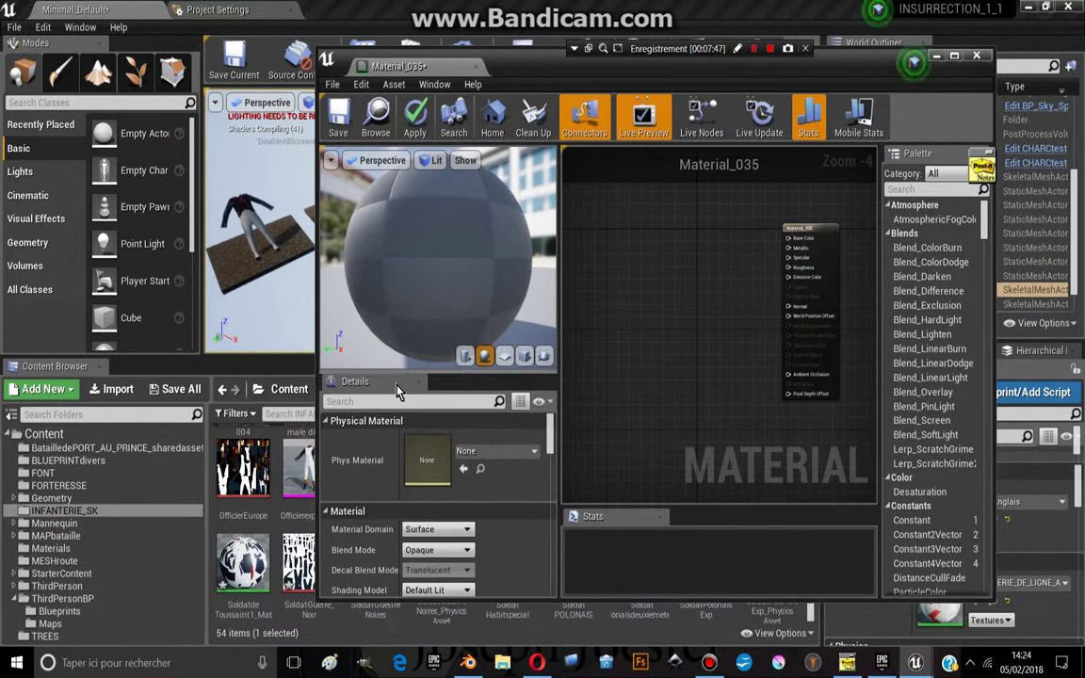
- Connect SoldatGuetre_Noir to Base Color and a 1.0 Constant to Roughness, then save Material_035
mouse_move(299, 565)
left_mouse_down()
mouse_move(631, 311)
mouse_move(719, 301)
left_mouse_up()
scroll(642, 259, "up", 3)
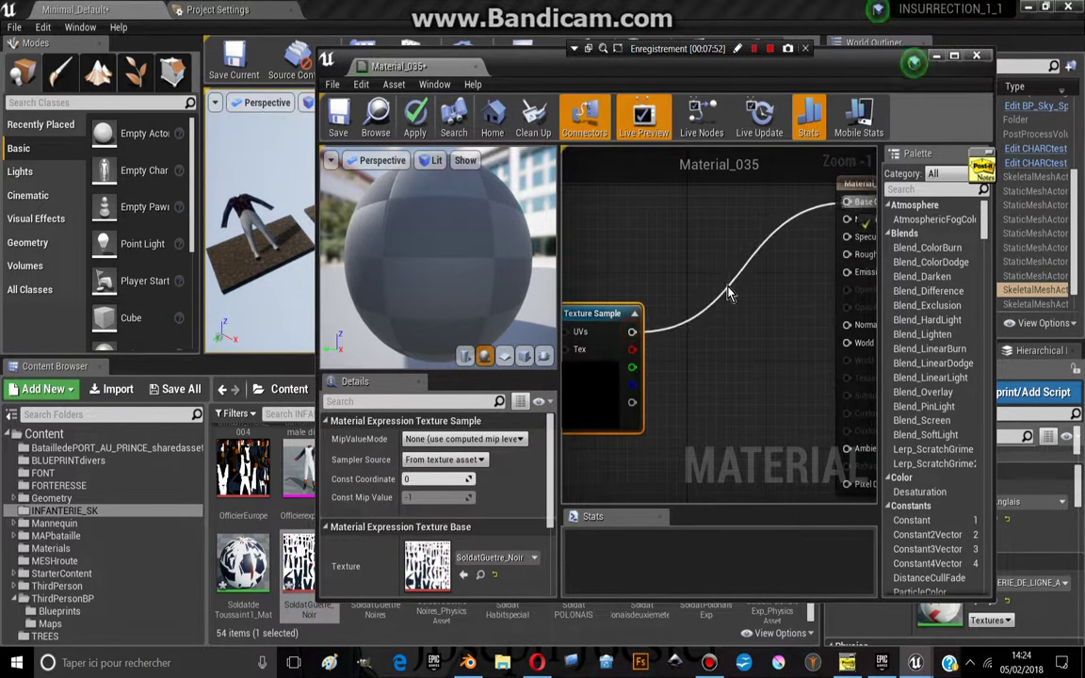
left_click_drag(624, 367, 683, 249)
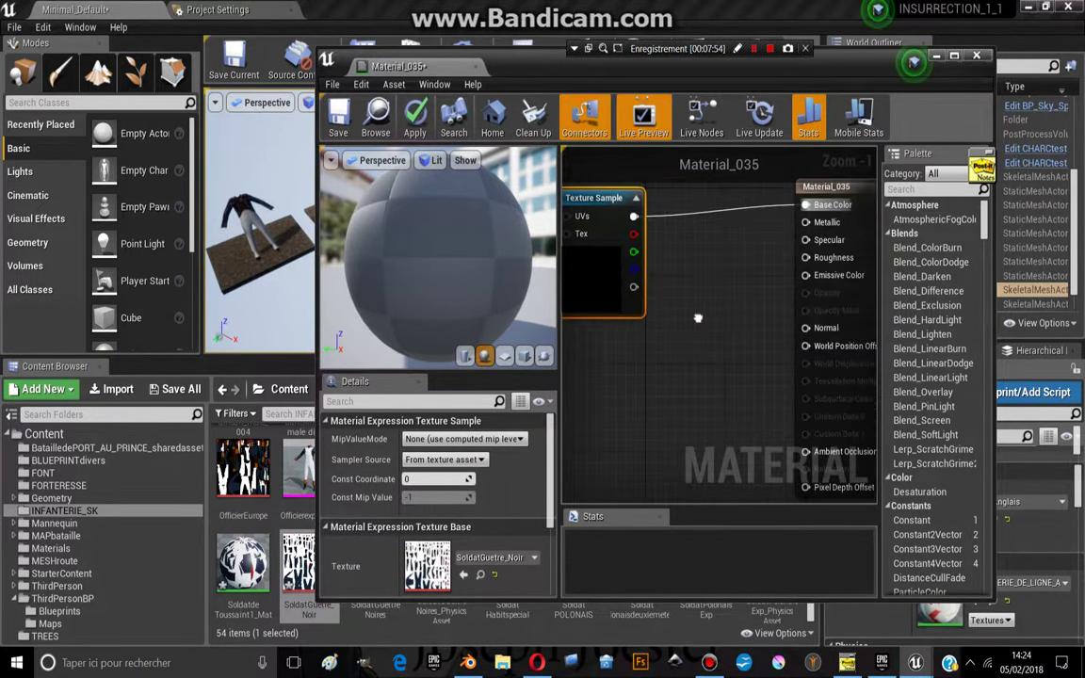
right_click_drag(698, 318, 650, 323)
left_click_drag(932, 521, 760, 264)
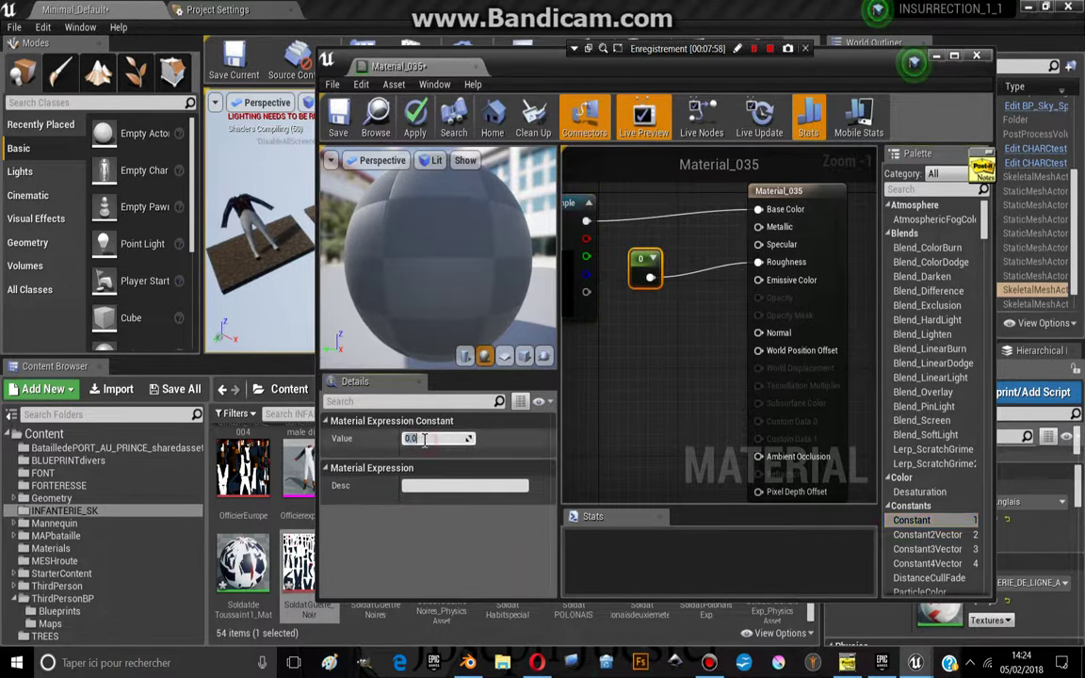
type("1")
key("Return")
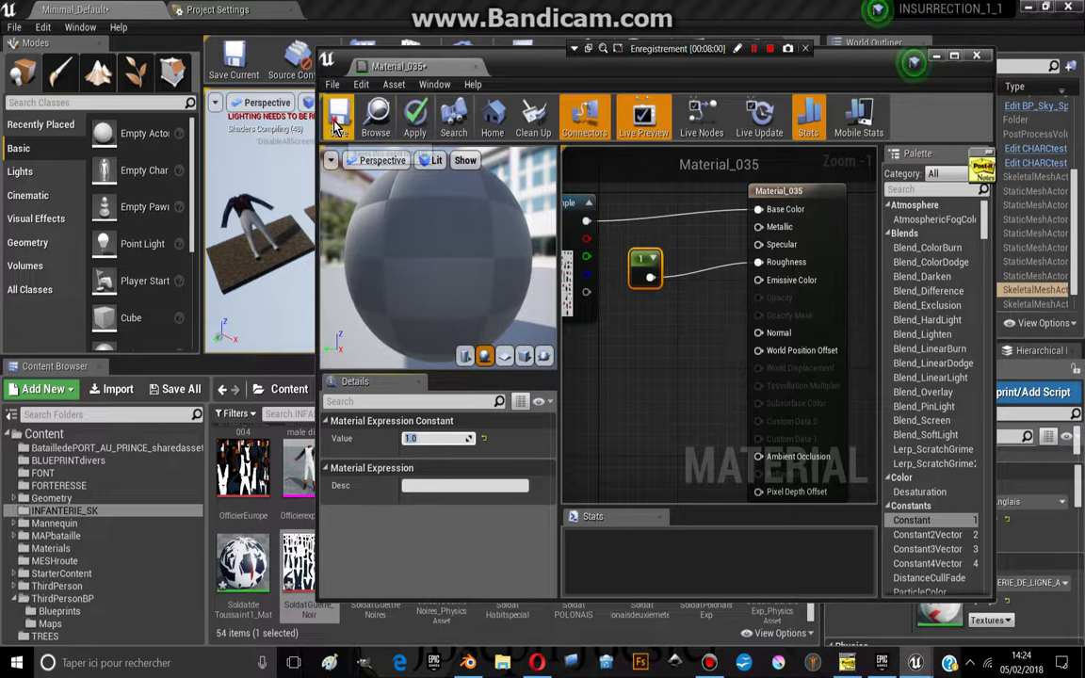
left_click(338, 125)
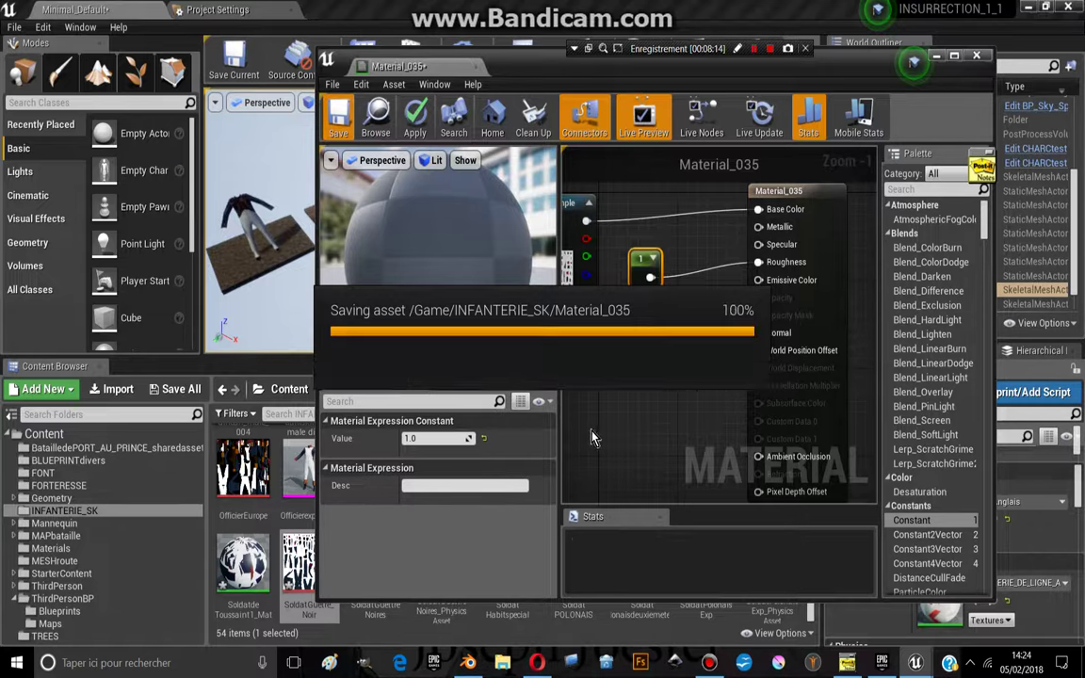
left_click(977, 57)
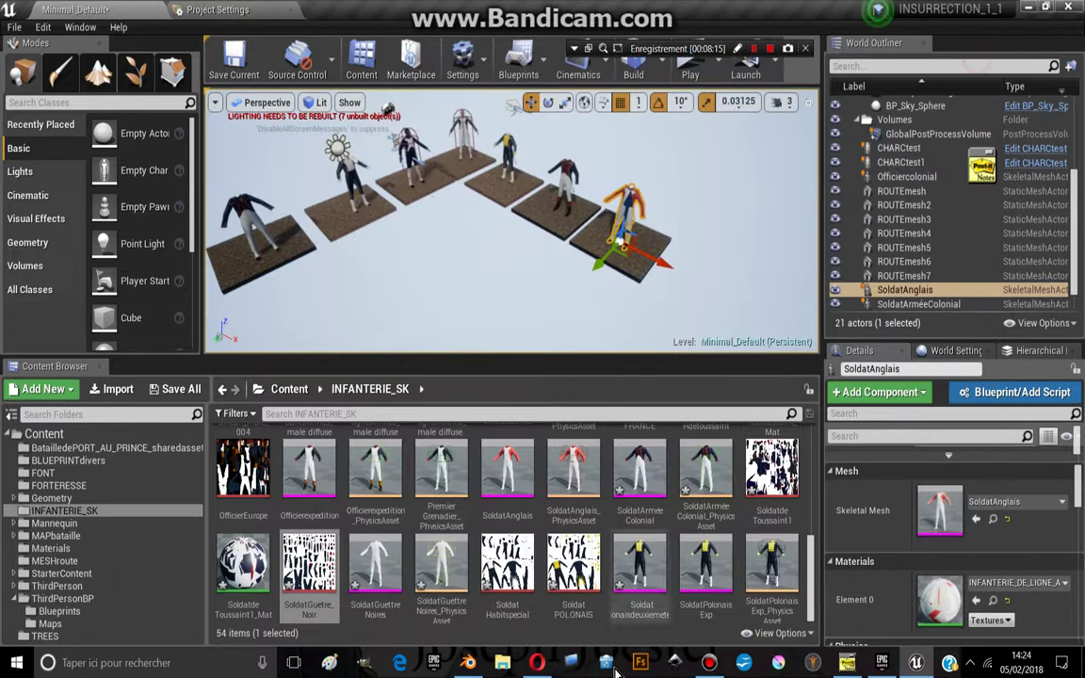
left_click(468, 662)
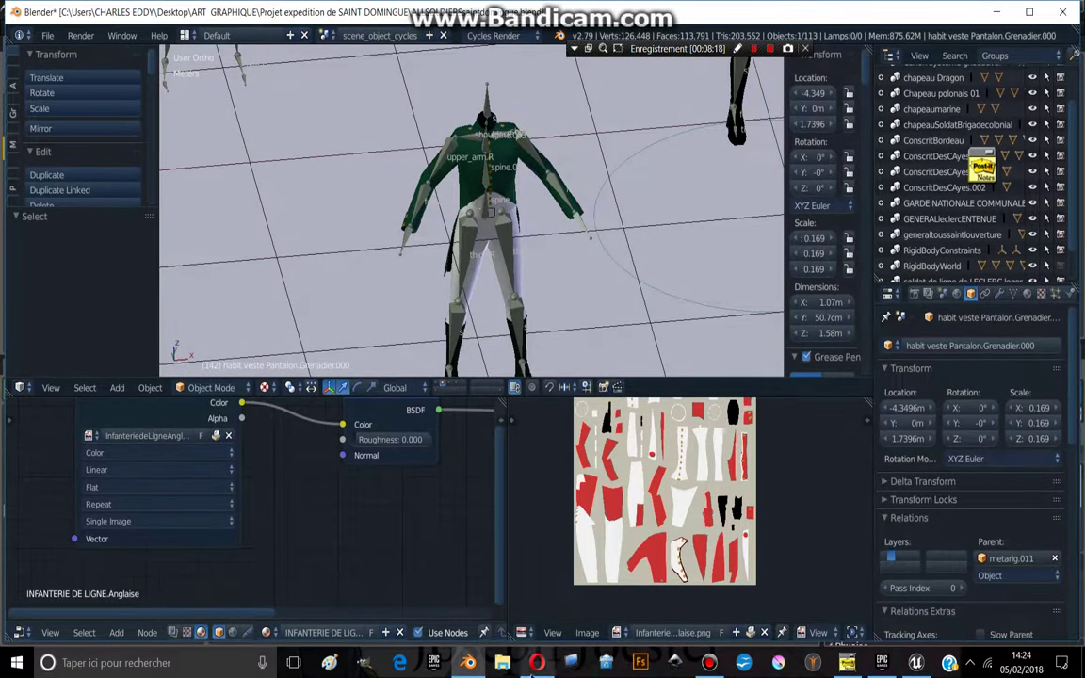
left_click(537, 662)
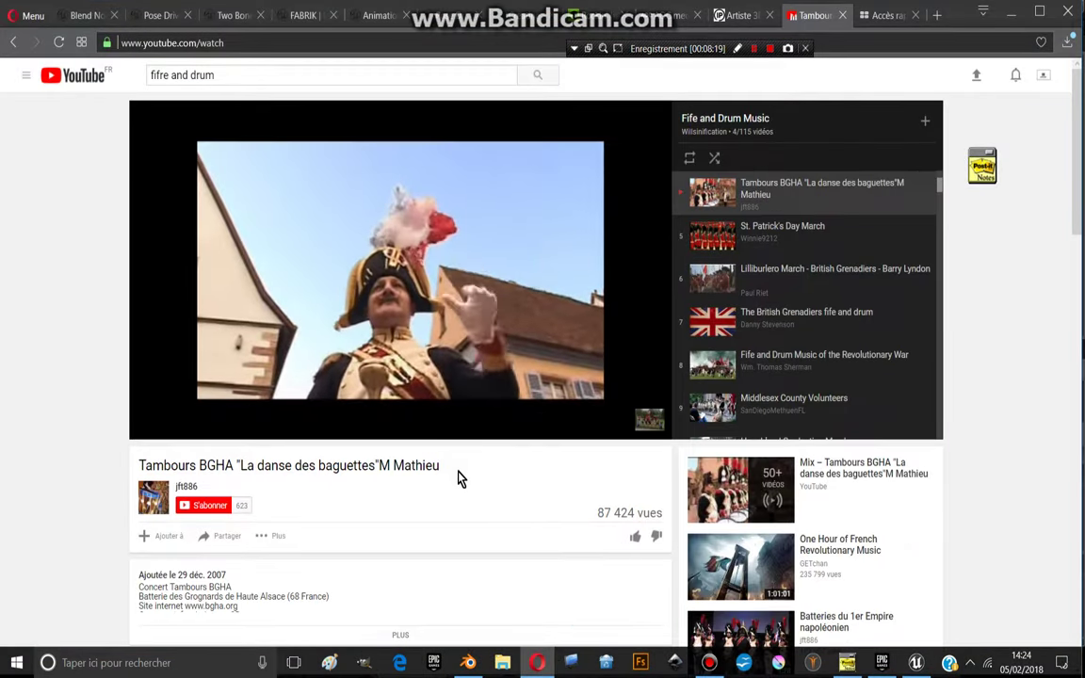
scroll(372, 490, "down", 1)
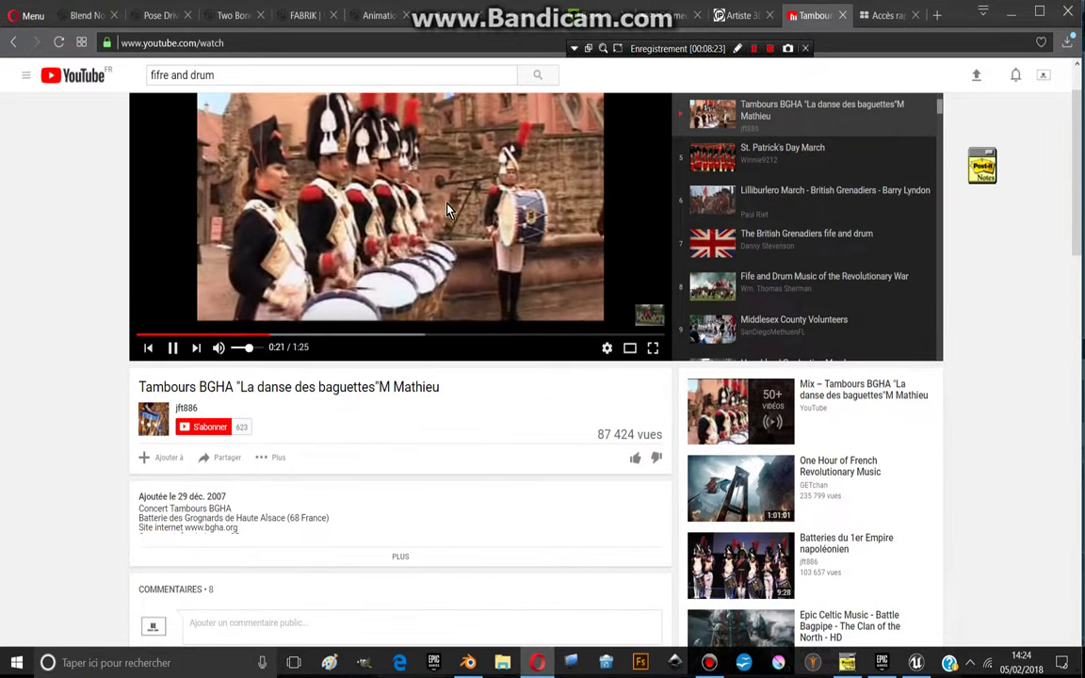
key("XF86AudioLowerVolume")
key("XF86AudioLowerVolume")
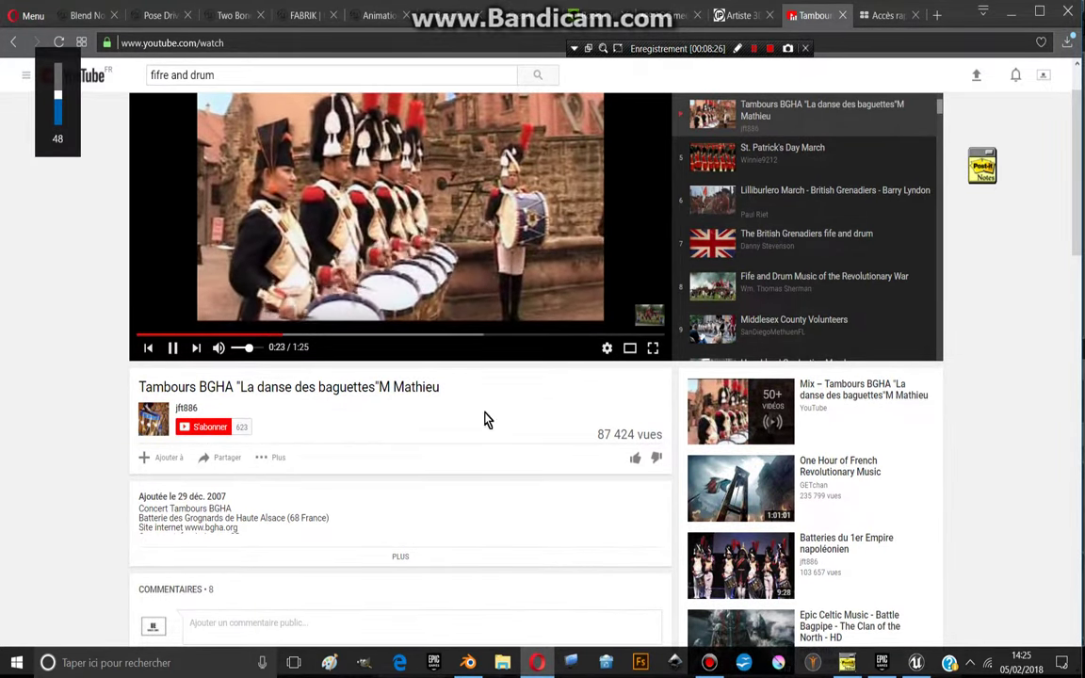
- Back in Unreal, duplicate the front platform ROUTEmesh6 and slide the copy to the left
left_click(916, 662)
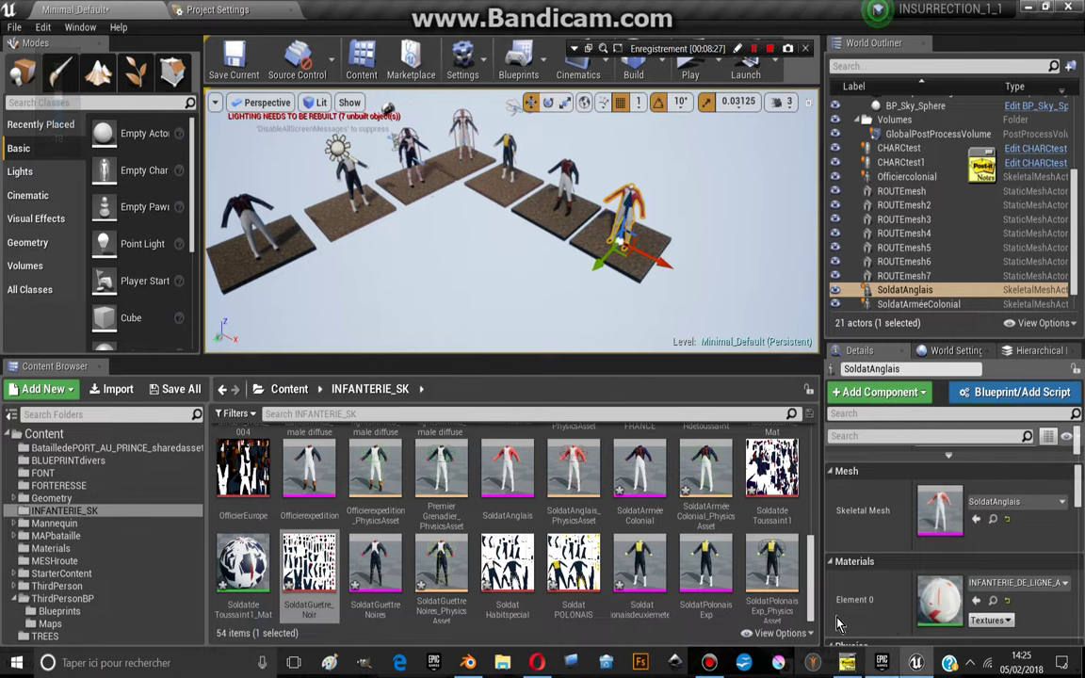
mouse_move(516, 239)
right_mouse_down()
mouse_move(443, 226)
mouse_move(473, 295)
right_mouse_up()
left_click(474, 295)
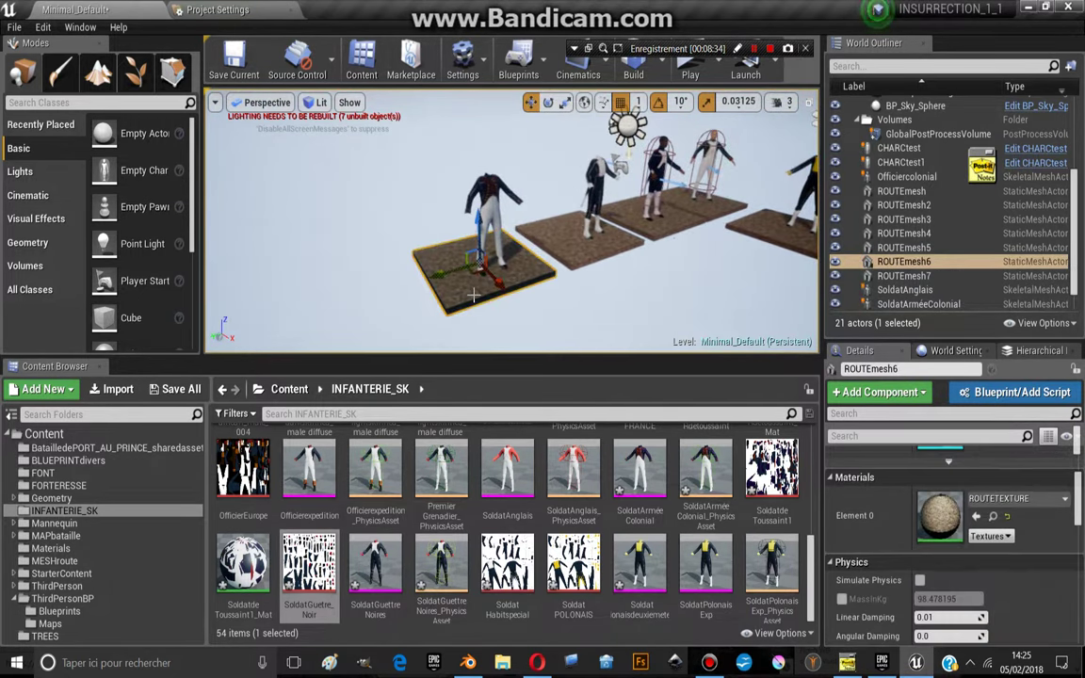
left_click_drag(446, 270, 291, 311, "alt")
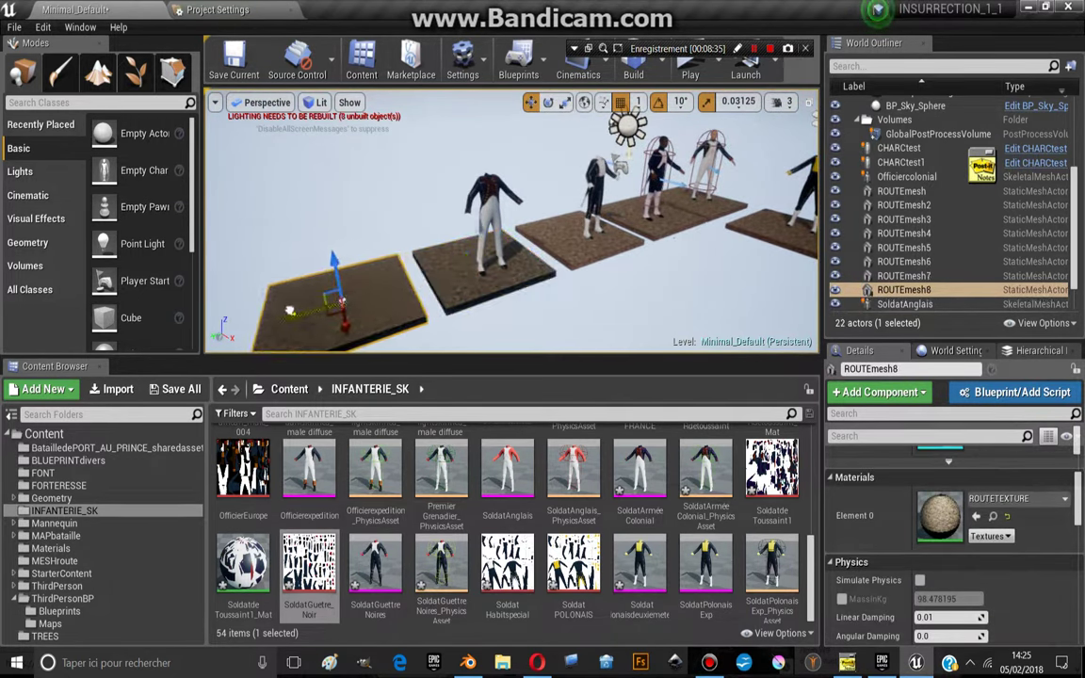
right_click_drag(703, 292, 641, 292)
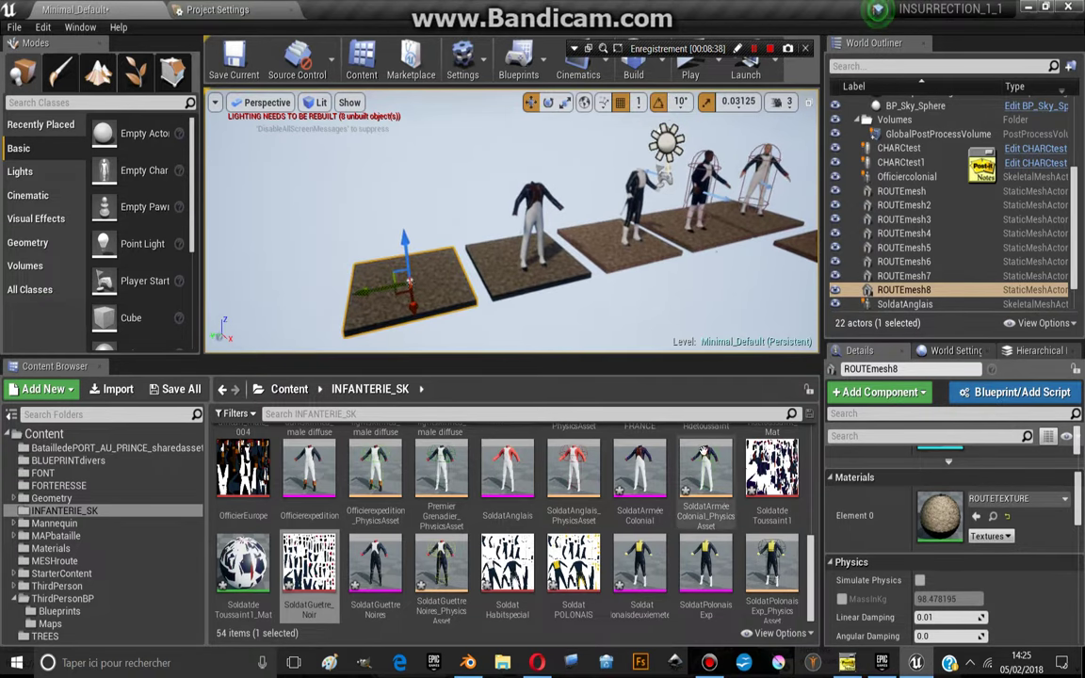
- Place the SoldatGuettreNoires soldier on the front platform, review the soldier row, then switch to Blender
mouse_move(375, 565)
left_mouse_down()
mouse_move(424, 282)
mouse_move(442, 274)
left_mouse_up()
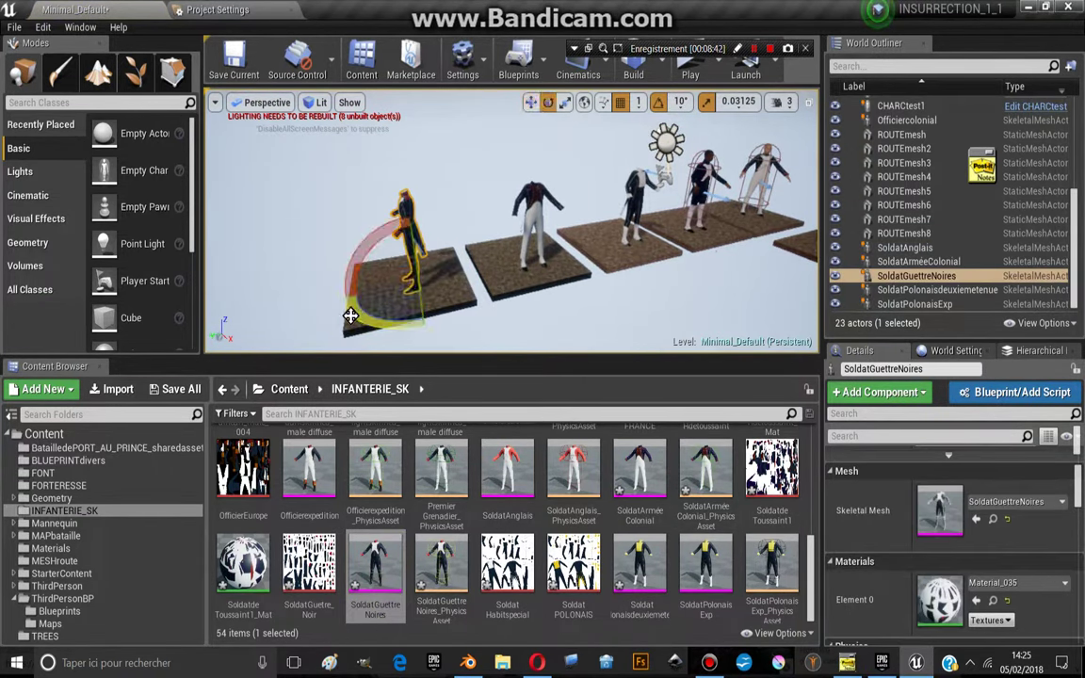
right_click_drag(437, 272, 565, 273)
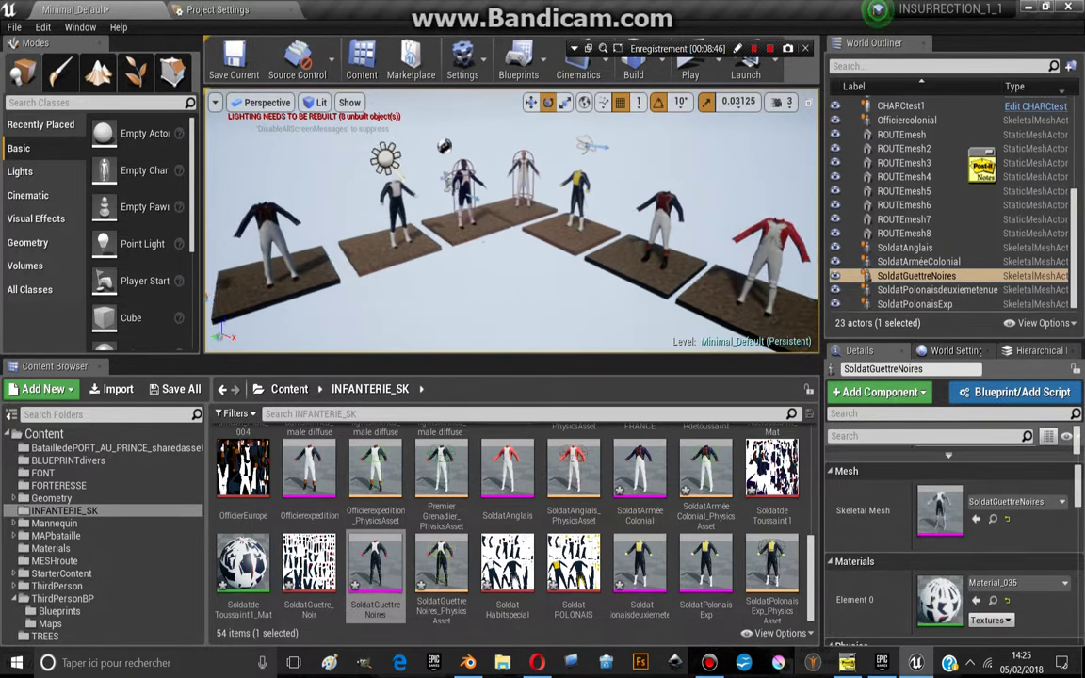
mouse_move(512, 291)
right_mouse_down()
mouse_move(507, 284)
mouse_move(560, 283)
right_mouse_up()
scroll(657, 539, "up", 2)
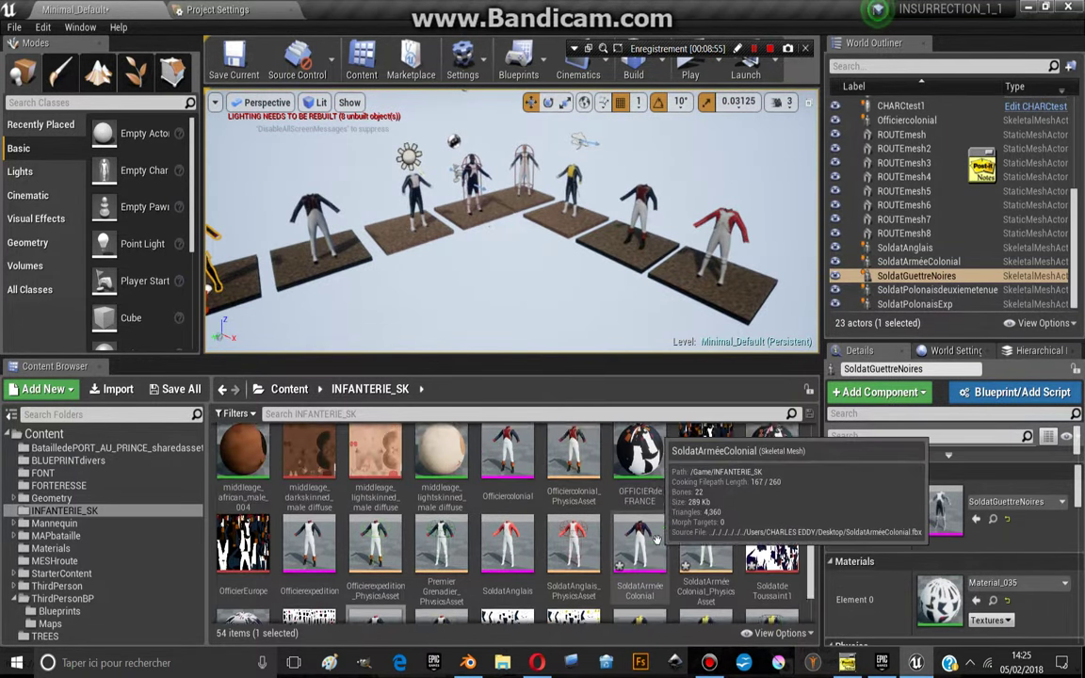
scroll(656, 538, "up", 2)
scroll(566, 617, "down", 2)
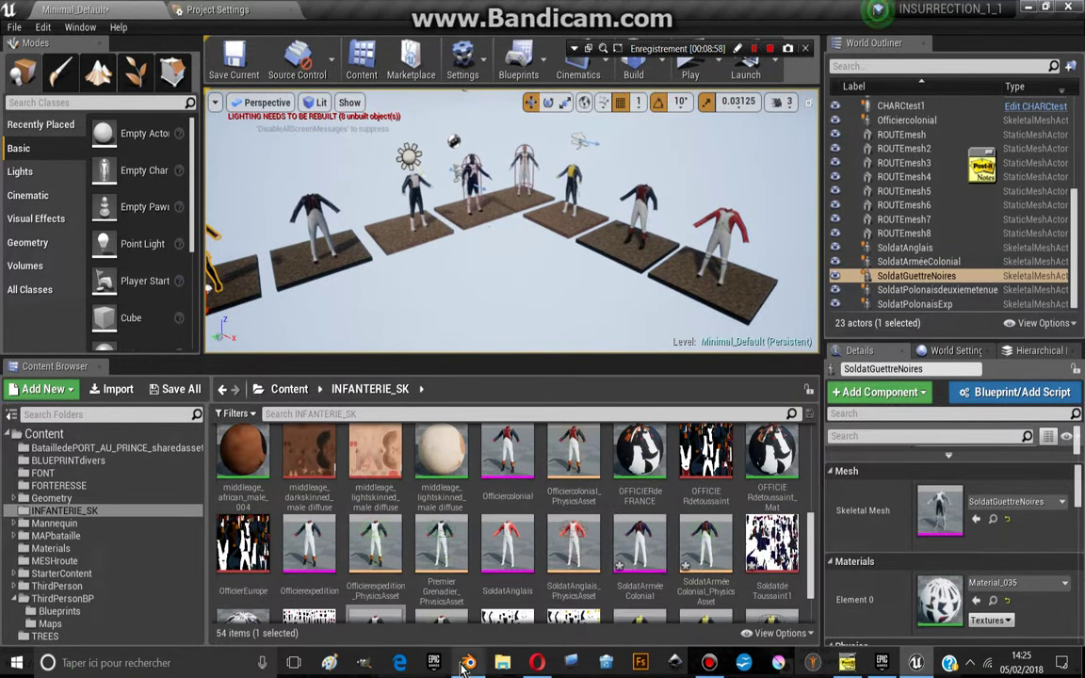
scroll(461, 130, "up", 3)
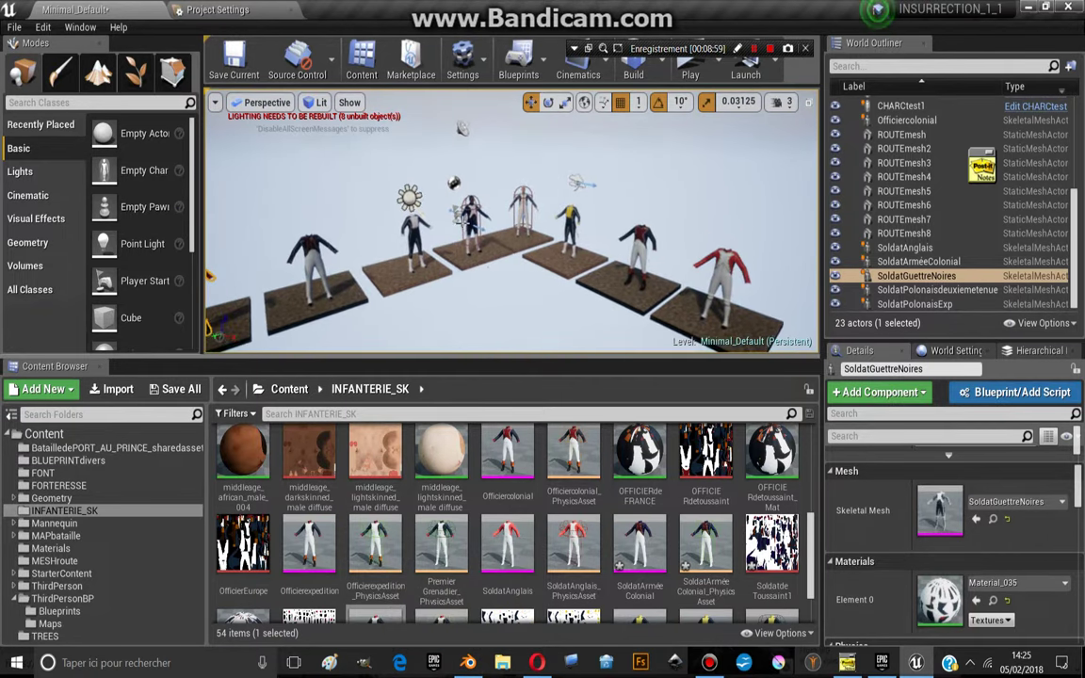
left_click(466, 664)
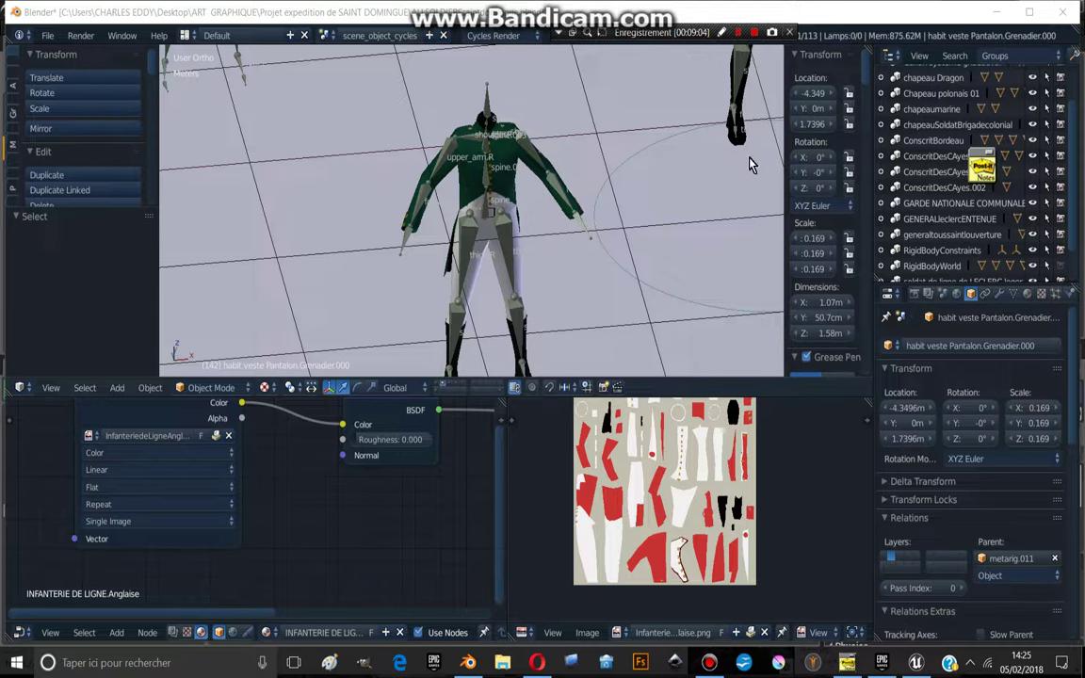
- Orbit around the characters to a low side view, then switch to Front Orthographic view
scroll(619, 238, "down", 5)
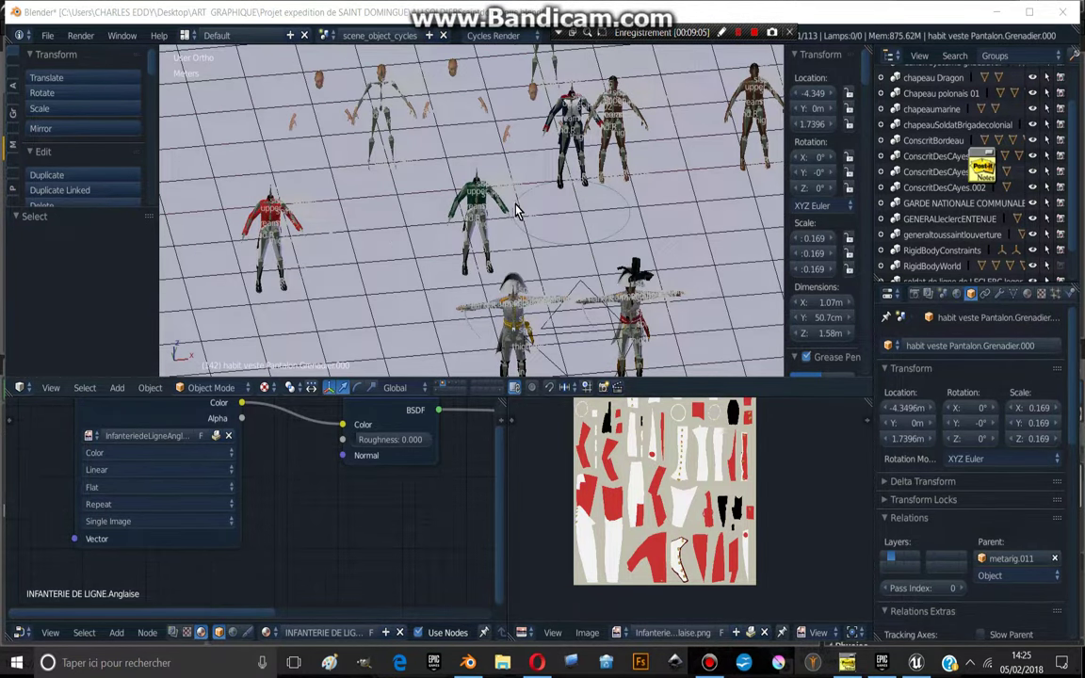
middle_click_drag(544, 162, 541, 183)
middle_click_drag(475, 218, 511, 199)
key("KP_1")
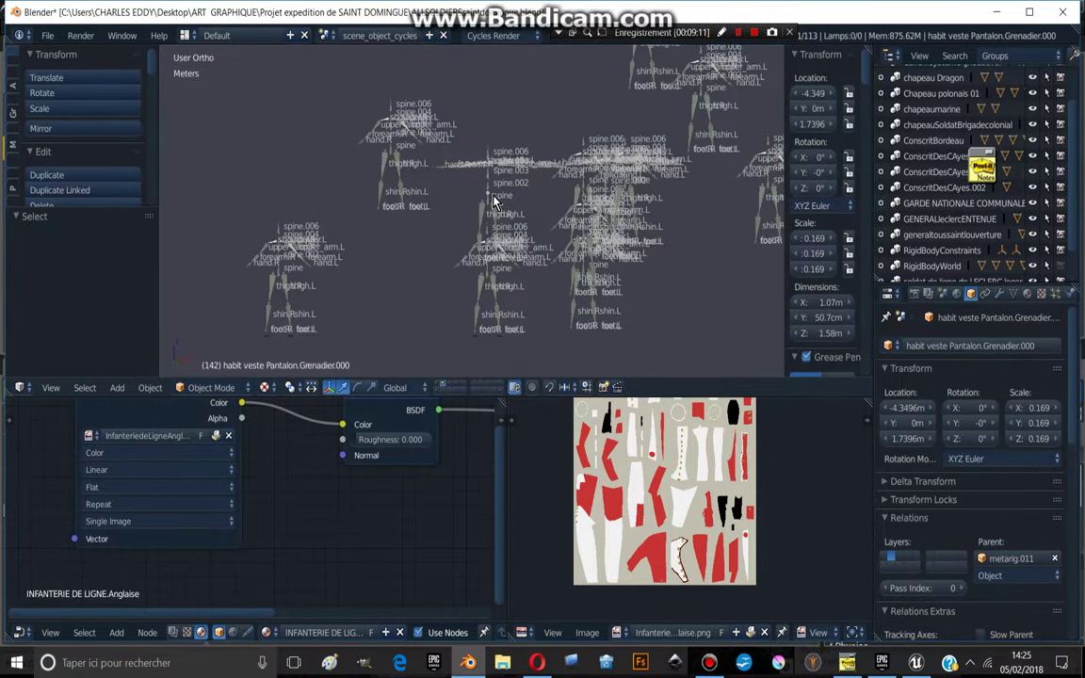
- Pan across the uniform reference plates standing behind the soldier characters
scroll(488, 211, "up", 1)
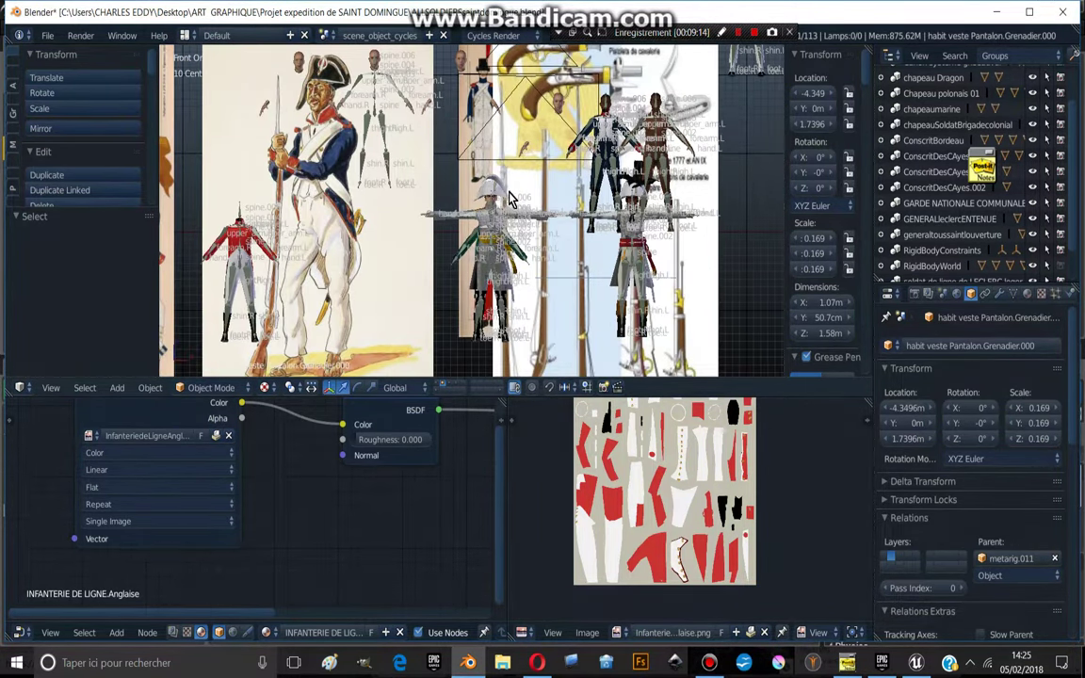
scroll(510, 198, "up", 6, "ctrl")
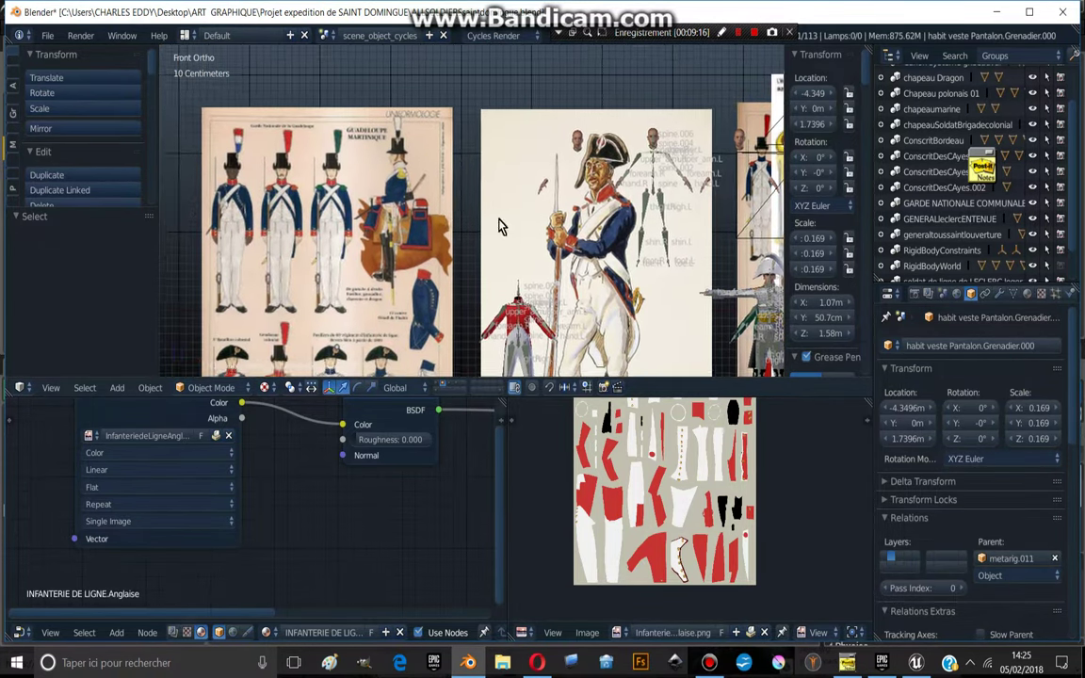
scroll(508, 226, "up", 8)
scroll(566, 203, "down", 2)
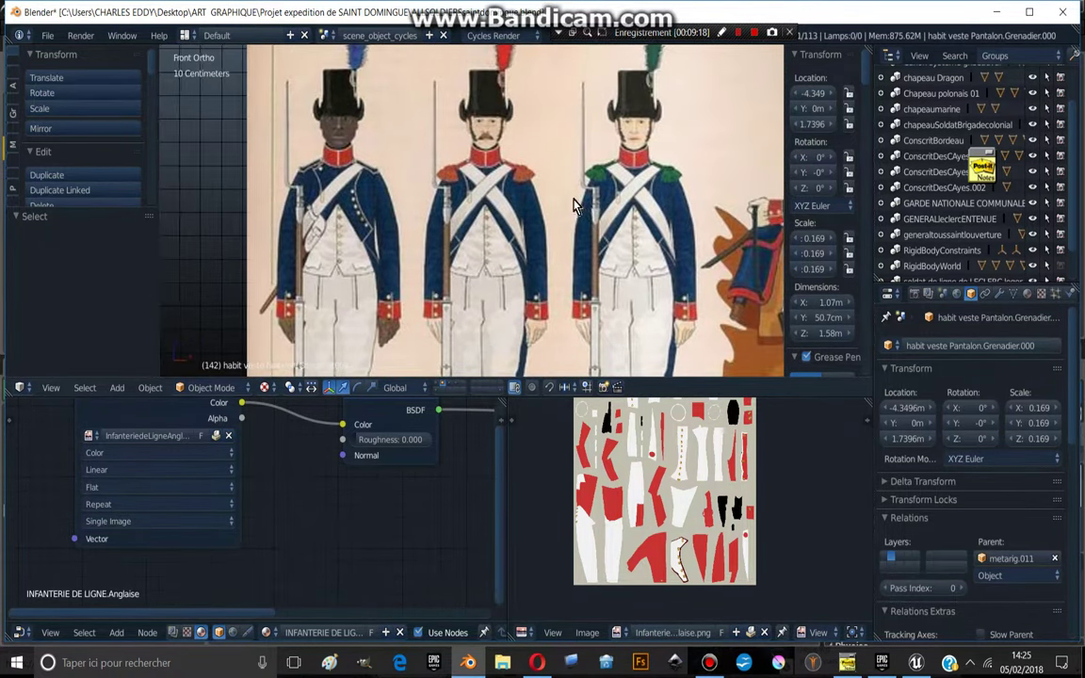
scroll(574, 202, "down", 2)
scroll(565, 193, "down", 1)
scroll(562, 184, "down", 1)
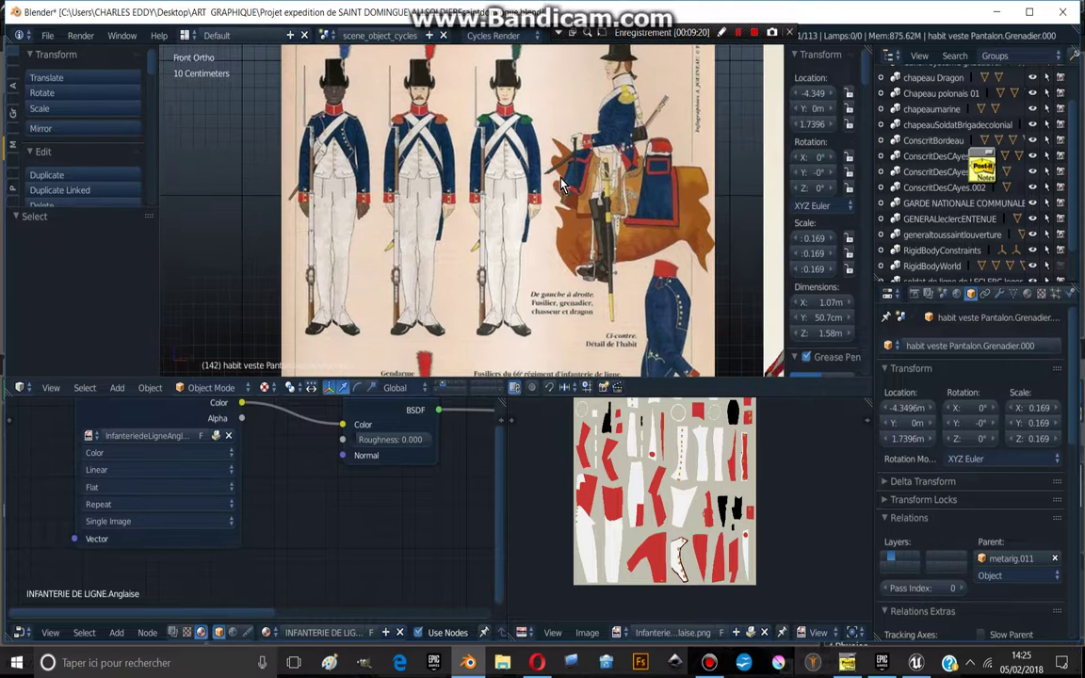
scroll(562, 184, "down", 2)
scroll(584, 212, "up", 2)
scroll(593, 236, "down", 2)
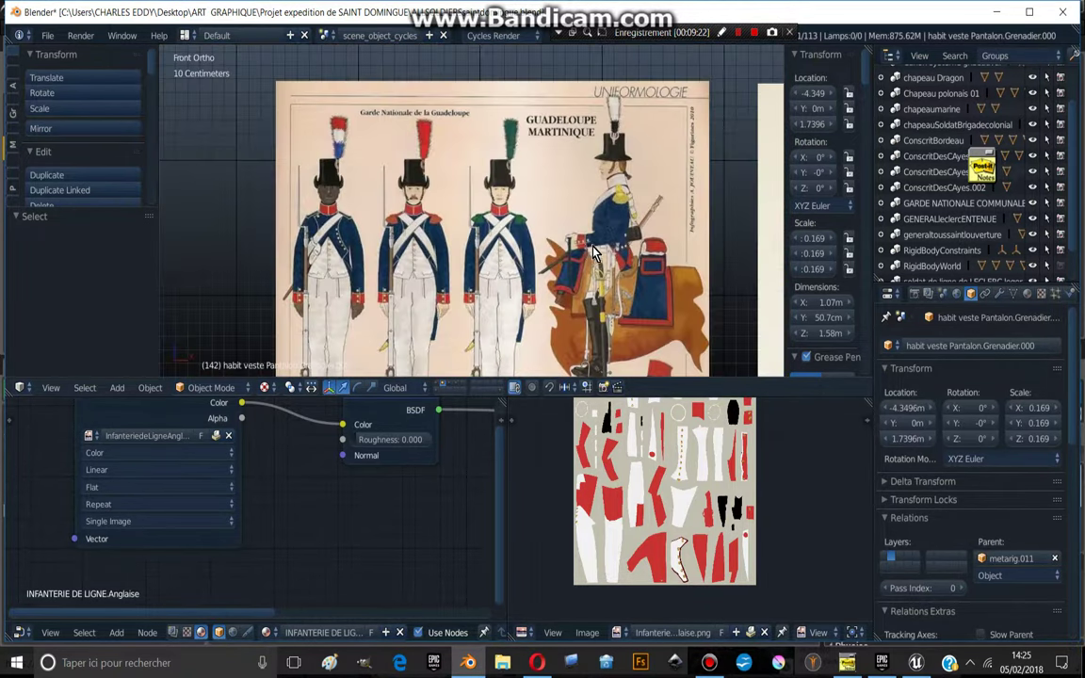
scroll(593, 236, "down", 3, "ctrl")
scroll(593, 207, "down", 3, "ctrl")
scroll(593, 169, "down", 3, "ctrl")
scroll(592, 132, "down", 3, "ctrl")
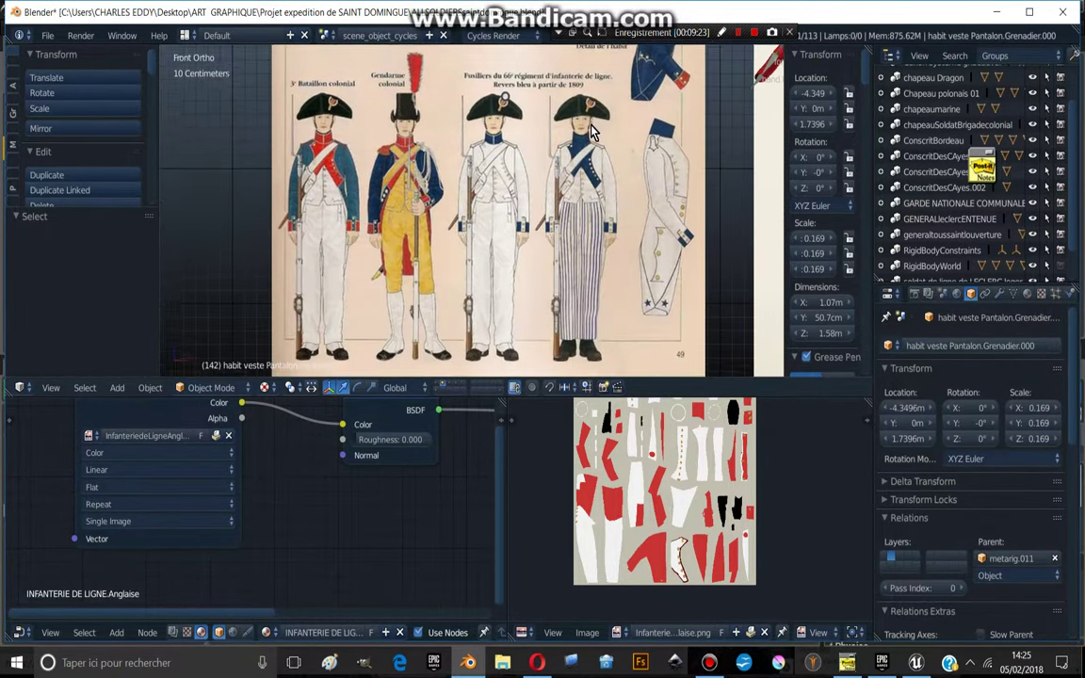
scroll(584, 151, "down", 2, "ctrl")
scroll(546, 189, "down", 3, "ctrl")
scroll(489, 236, "down", 3, "ctrl")
scroll(421, 286, "down", 3, "ctrl")
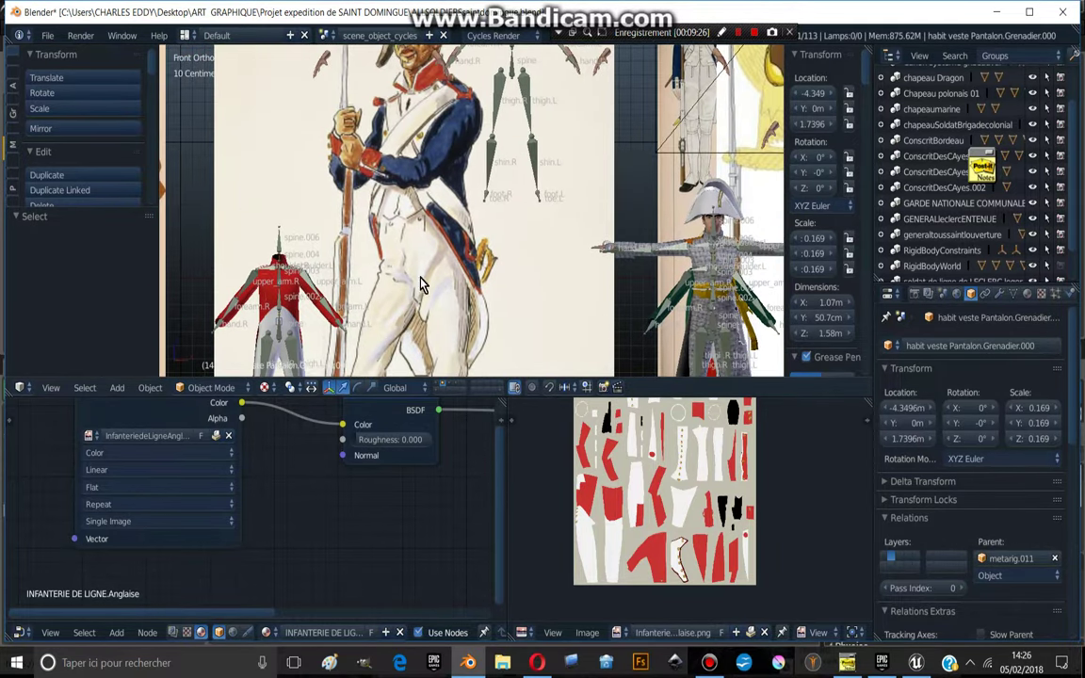
scroll(382, 257, "down", 3, "ctrl")
scroll(386, 217, "down", 3, "ctrl")
scroll(345, 273, "down", 4, "ctrl")
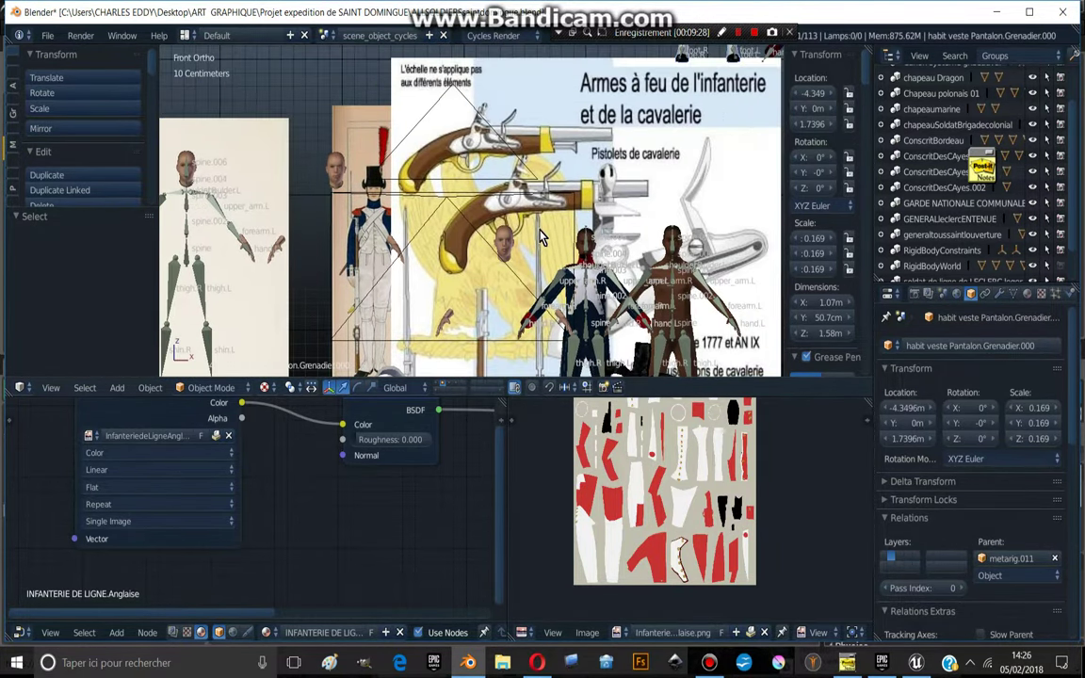
scroll(490, 217, "down", 3, "ctrl")
scroll(430, 187, "down", 3)
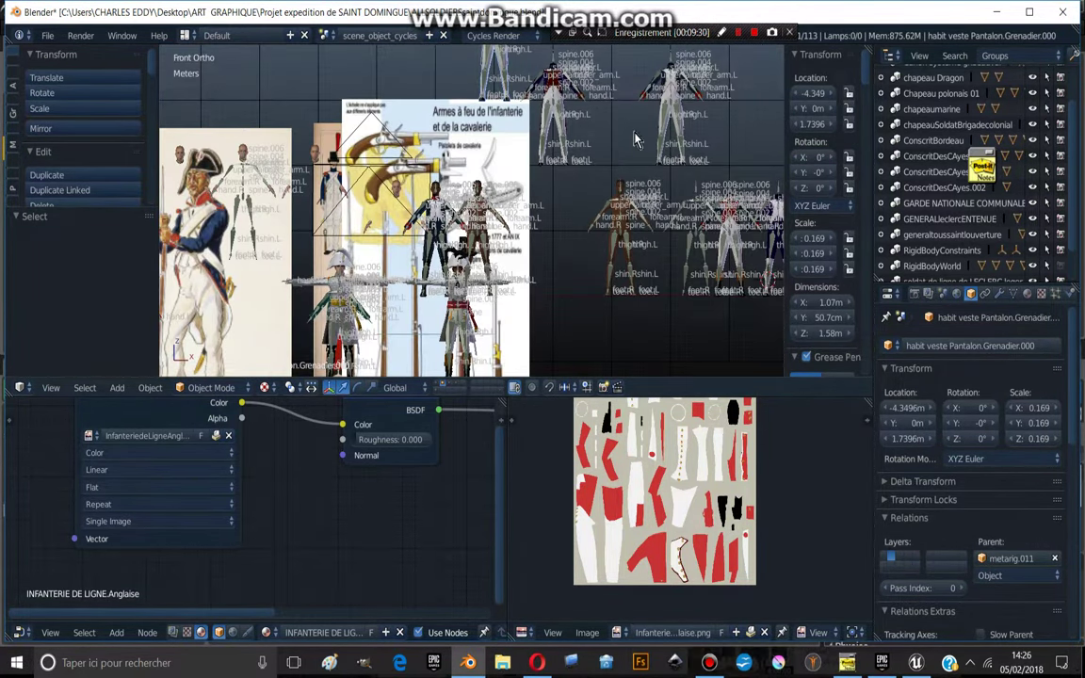
scroll(527, 264, "up", 2, "ctrl")
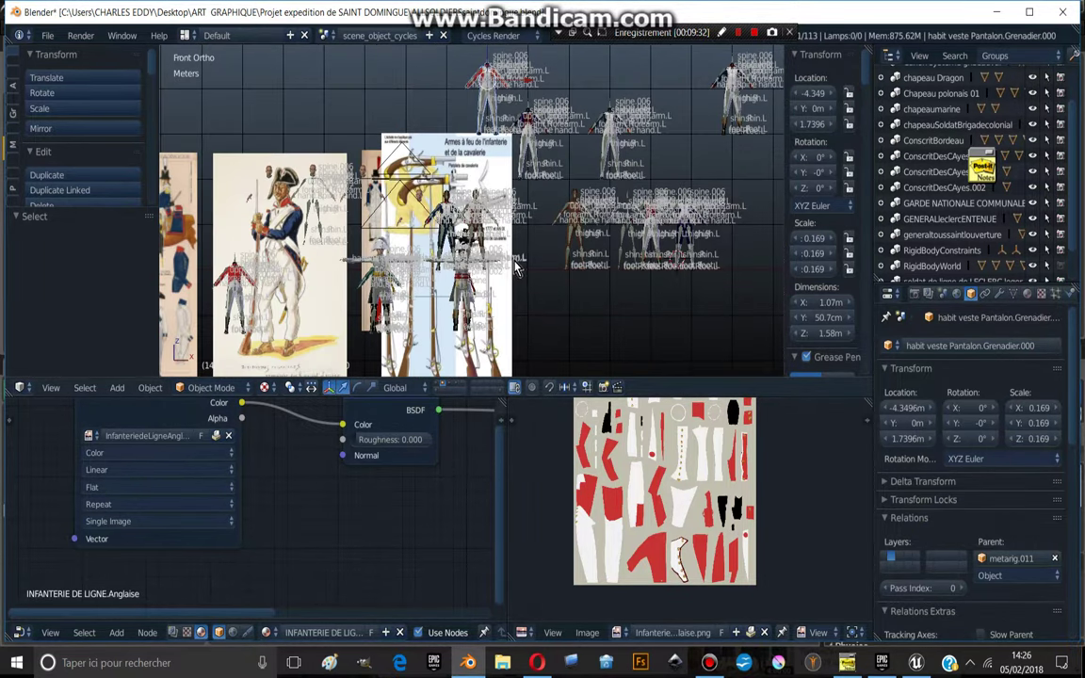
scroll(414, 311, "up", 2, "ctrl")
scroll(297, 367, "down", 2, "shift")
- Switch the viewport to Solid shading and orbit to a near-front view of the soldier figures
left_click(264, 390)
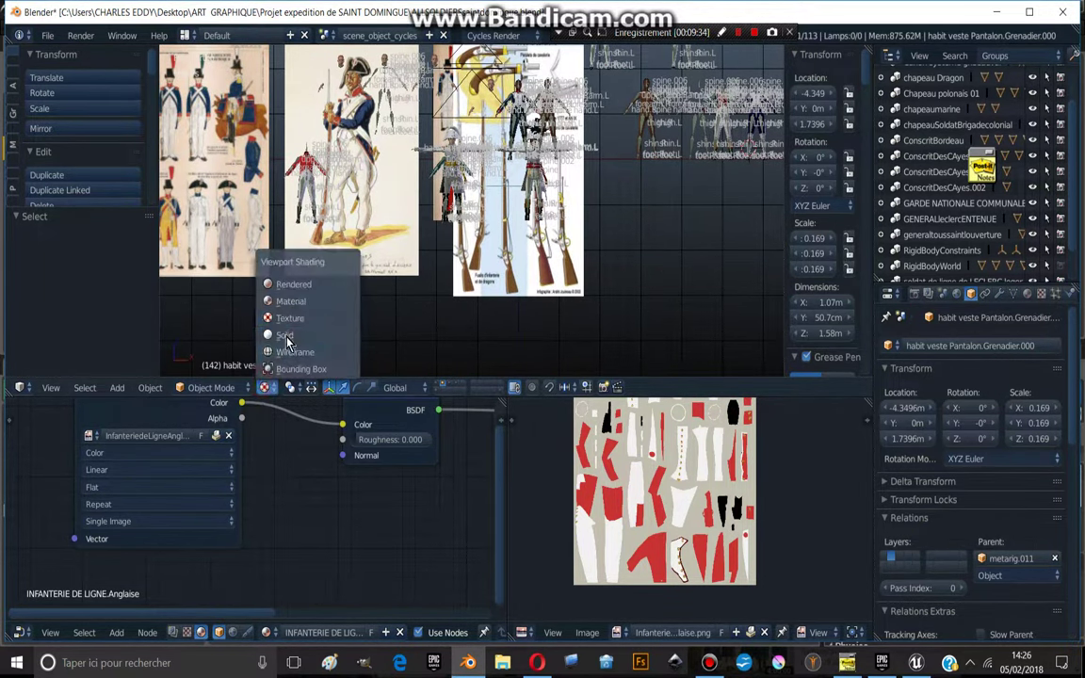
left_click(273, 311)
left_click(223, 386)
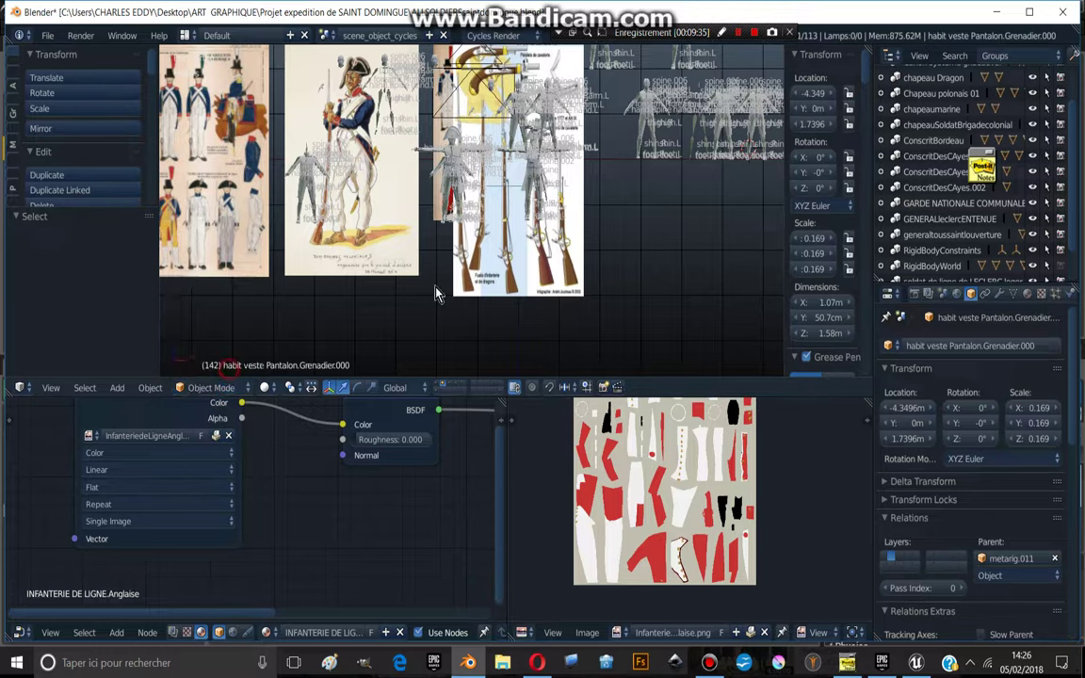
mouse_move(392, 258)
middle_mouse_down()
mouse_move(578, 233)
mouse_move(608, 204)
middle_mouse_up()
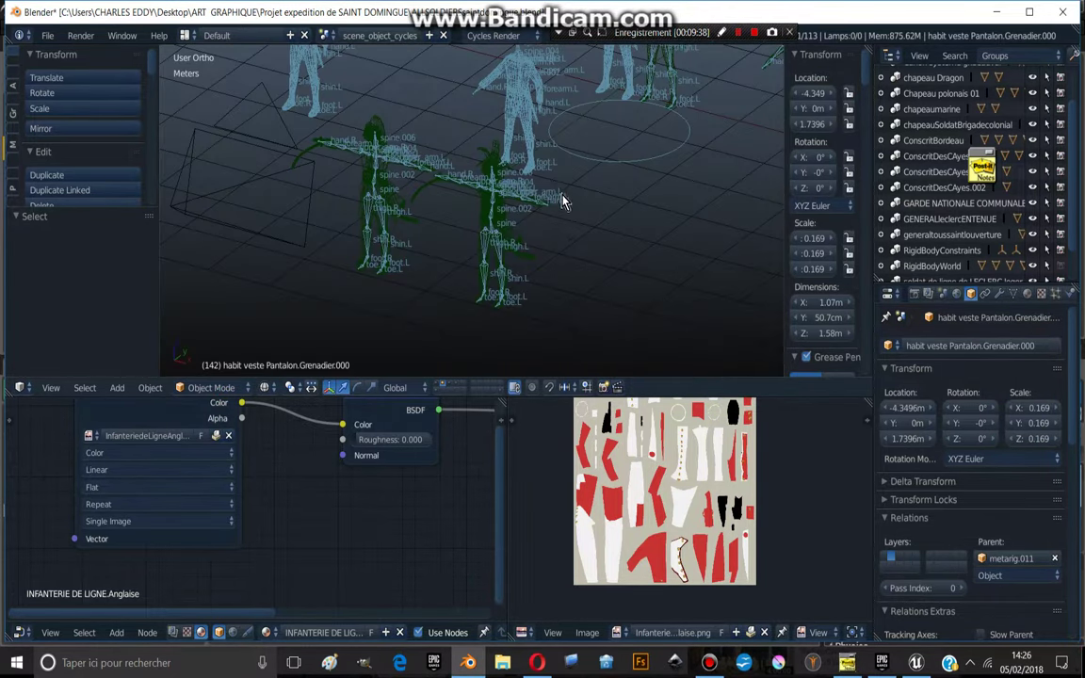
scroll(560, 195, "up", 3)
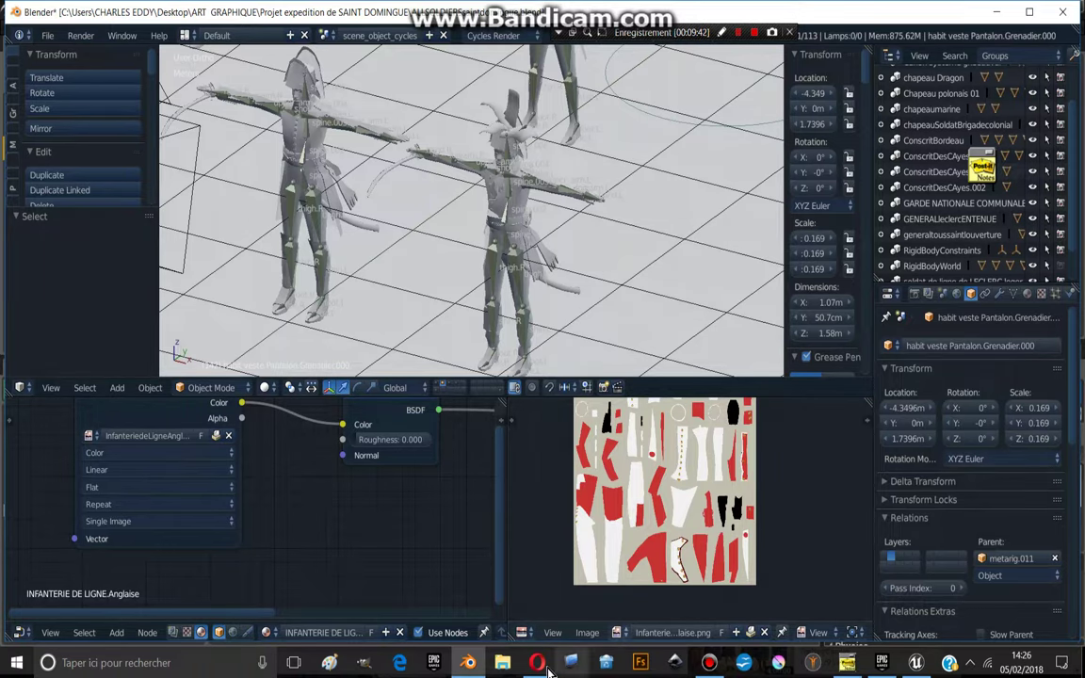
middle_click_drag(514, 243, 582, 297)
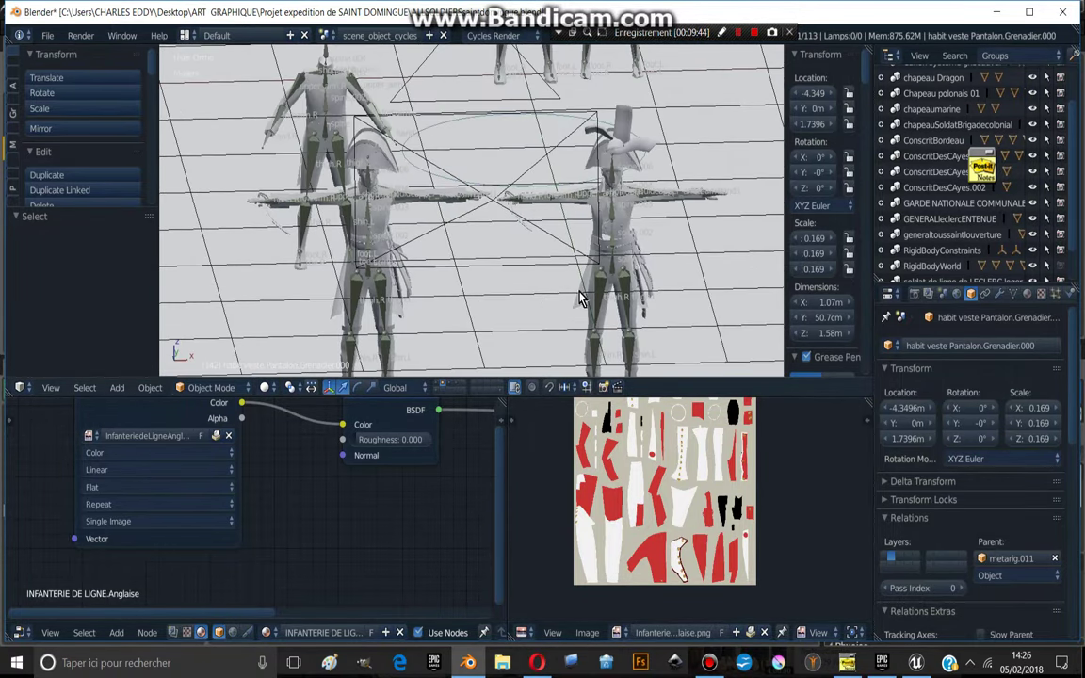